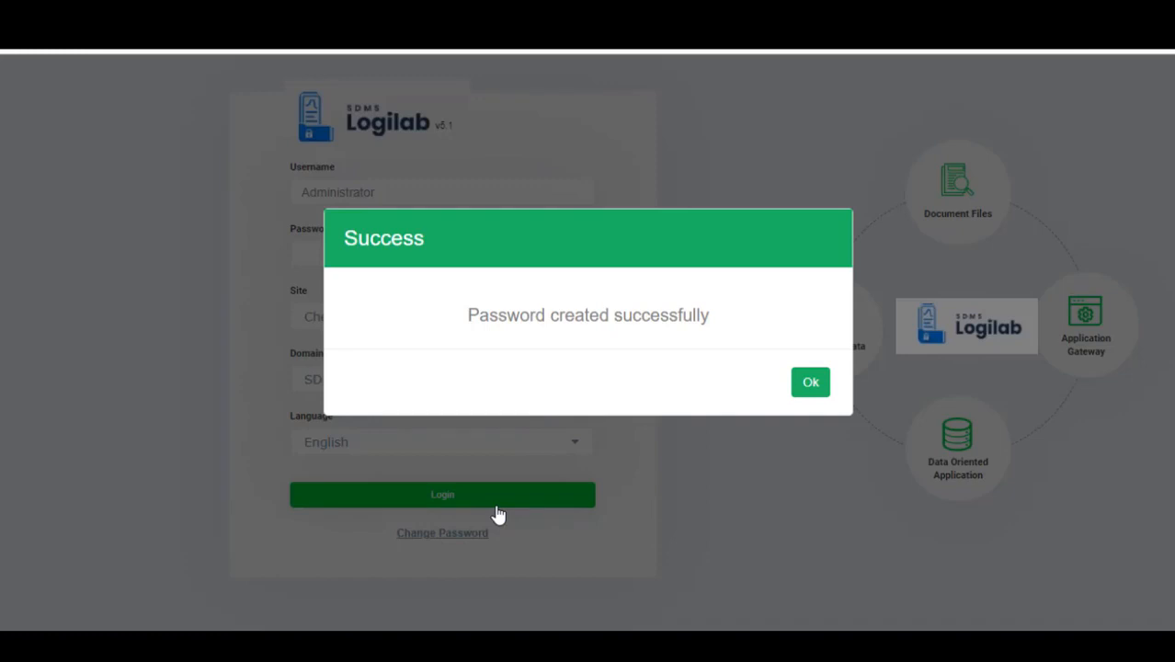
Dismiss the password creation notice and log in to the Chennai site with the account password.
{"action": "left_click", "coordinate": [809, 384]}
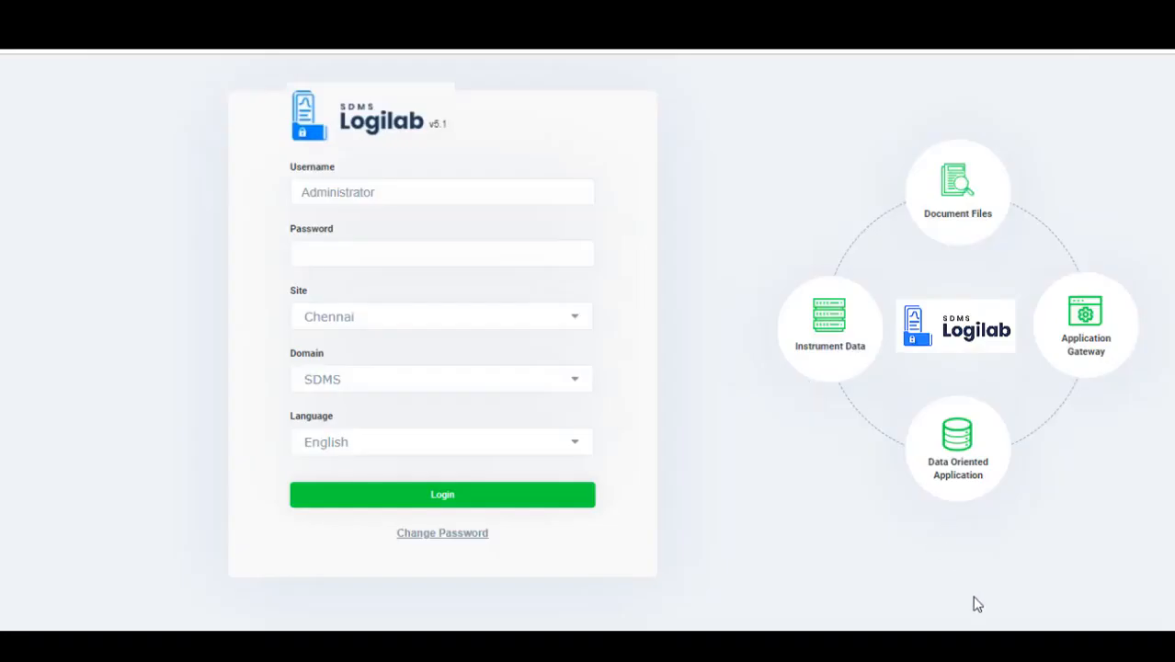
{"action": "left_click", "coordinate": [398, 256]}
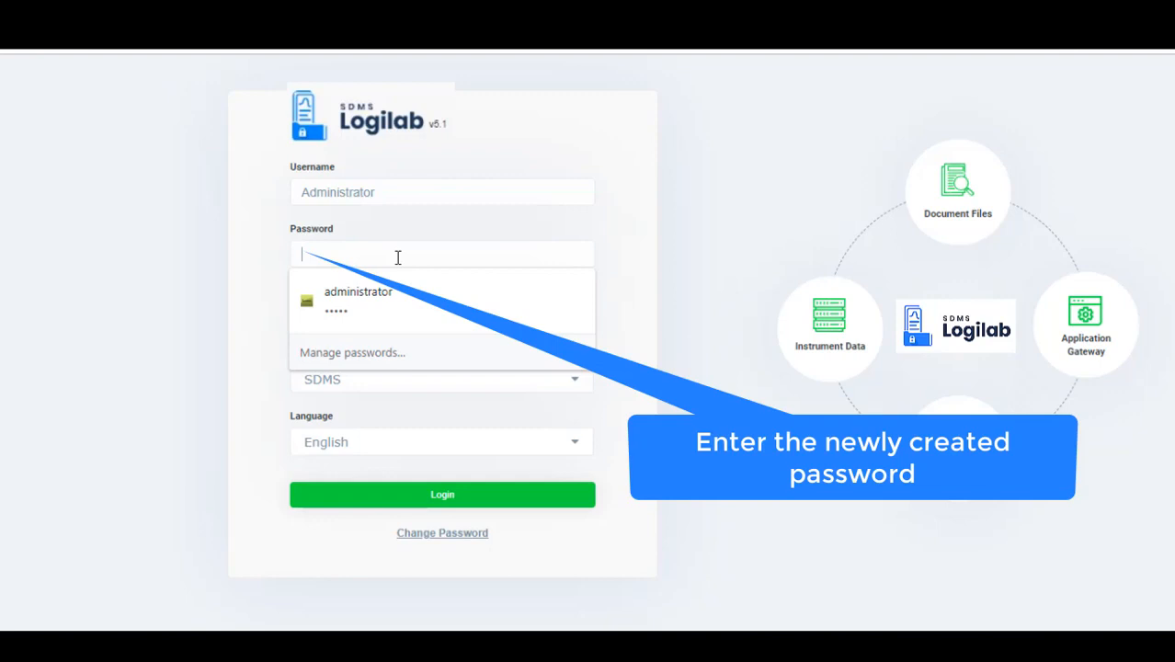
{"action": "type", "text": "•••••"}
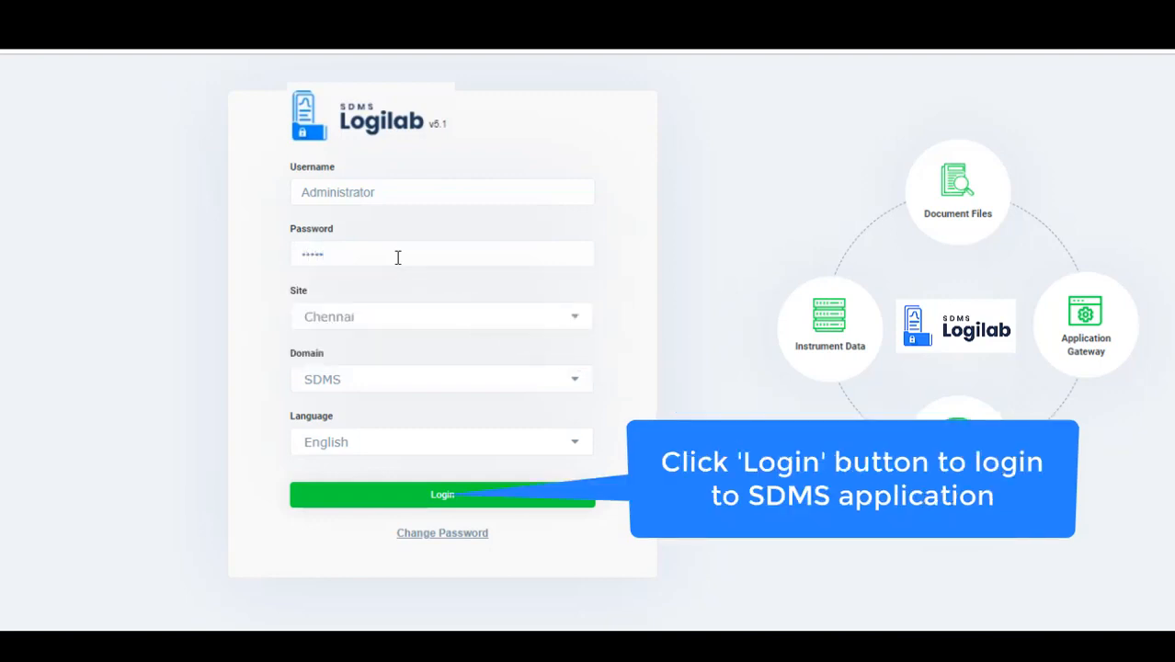
{"action": "left_click", "coordinate": [440, 496]}
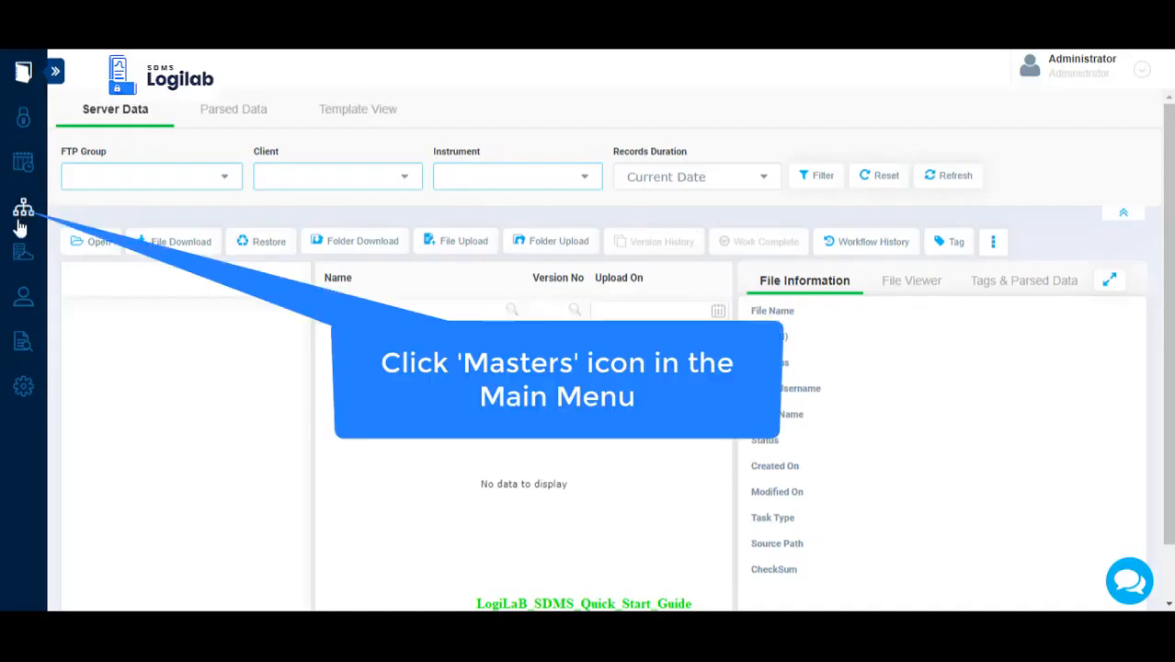
Open the client setup page of the base masters.
{"action": "left_click", "coordinate": [19, 214]}
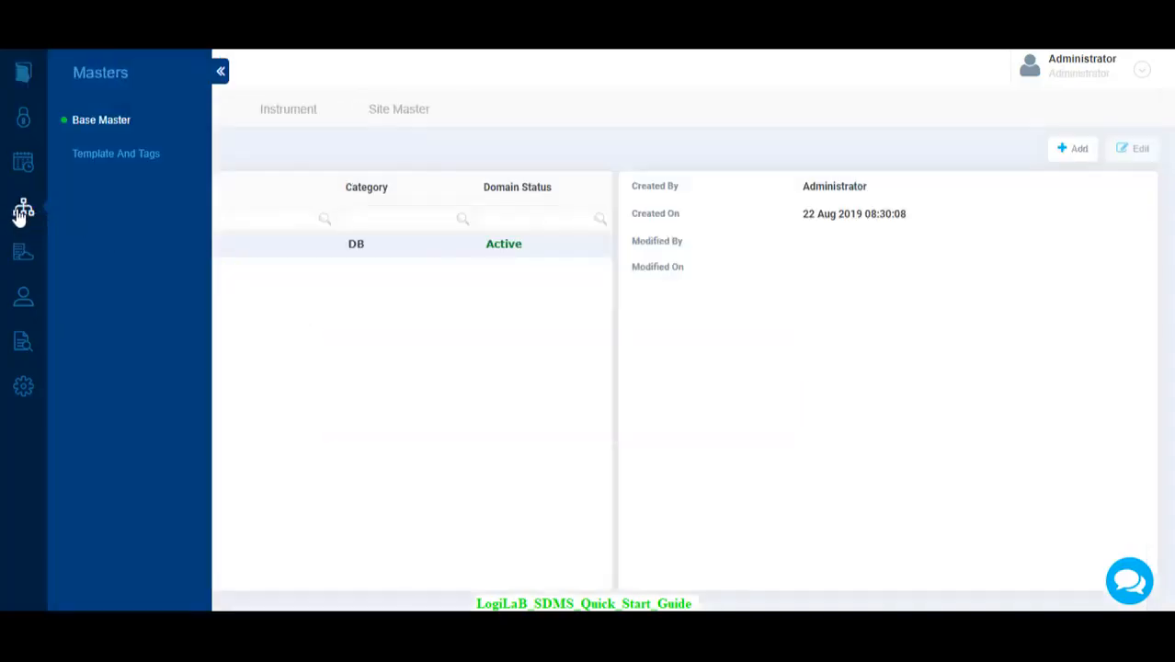
{"action": "left_click", "coordinate": [222, 73]}
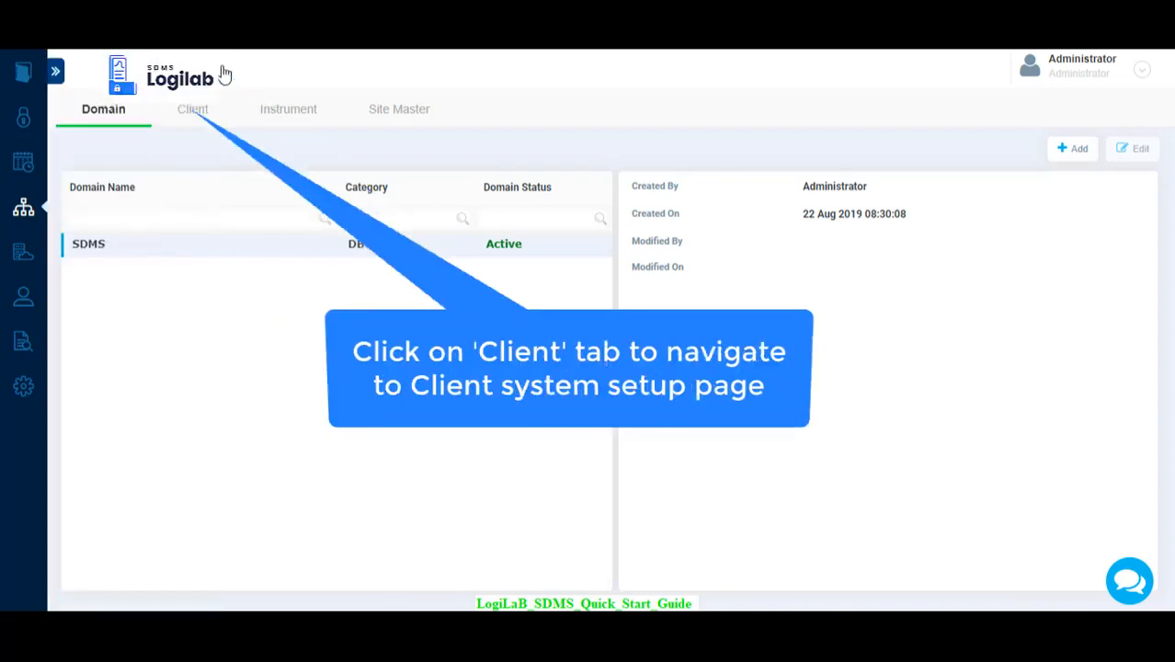
{"action": "left_click", "coordinate": [195, 112]}
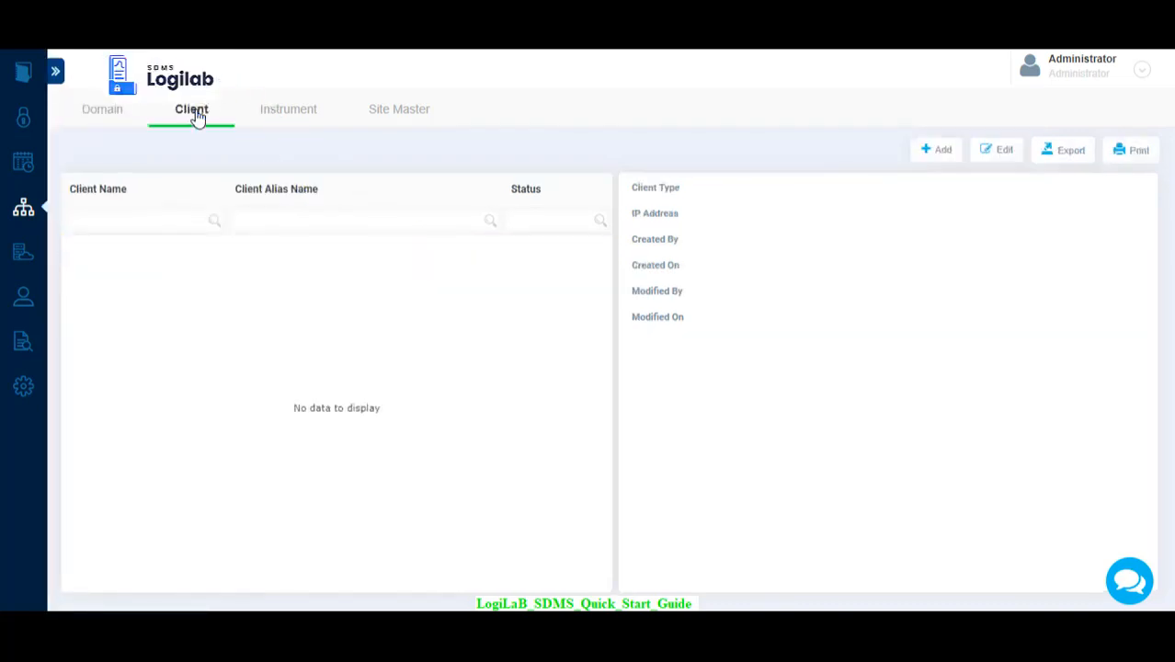
Add an active client named AGL64 with alias AGL64 and client type Instrument Client.
{"action": "left_click", "coordinate": [944, 153]}
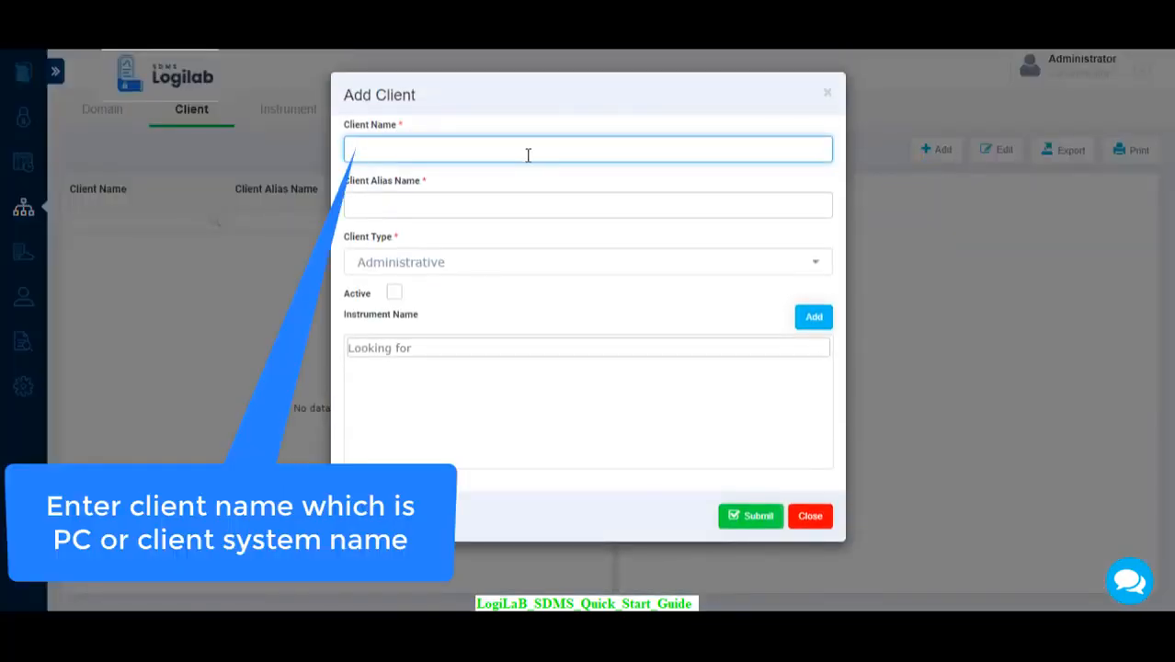
{"action": "type", "text": "AGL64"}
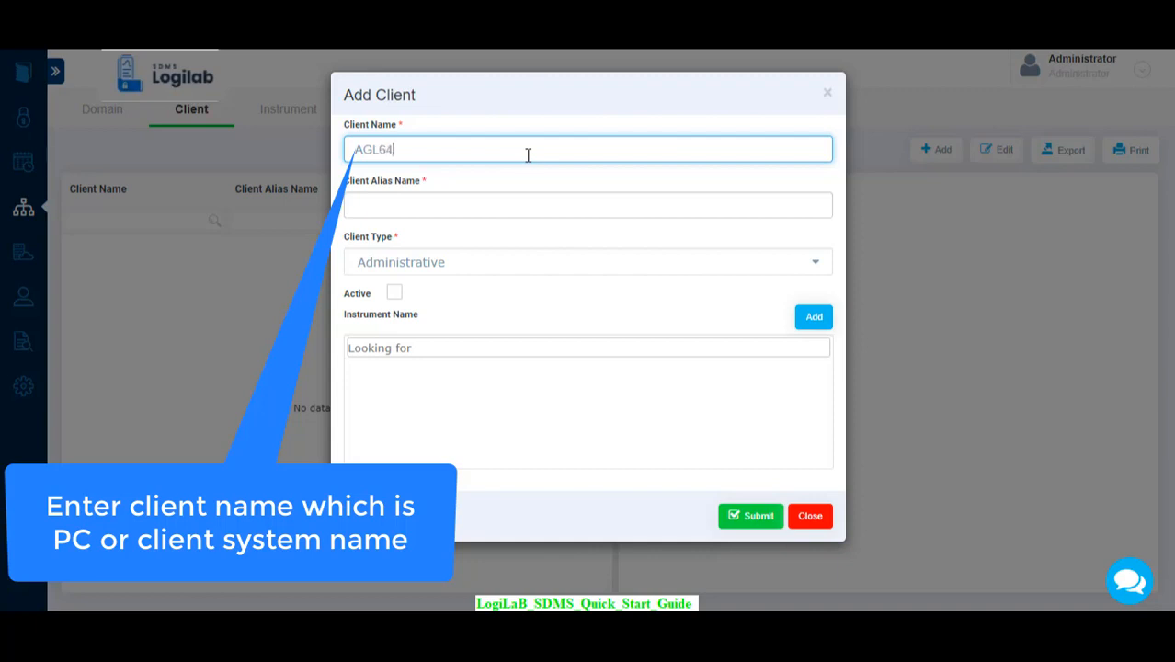
{"action": "left_click", "coordinate": [483, 206]}
{"action": "type", "text": "AGL64"}
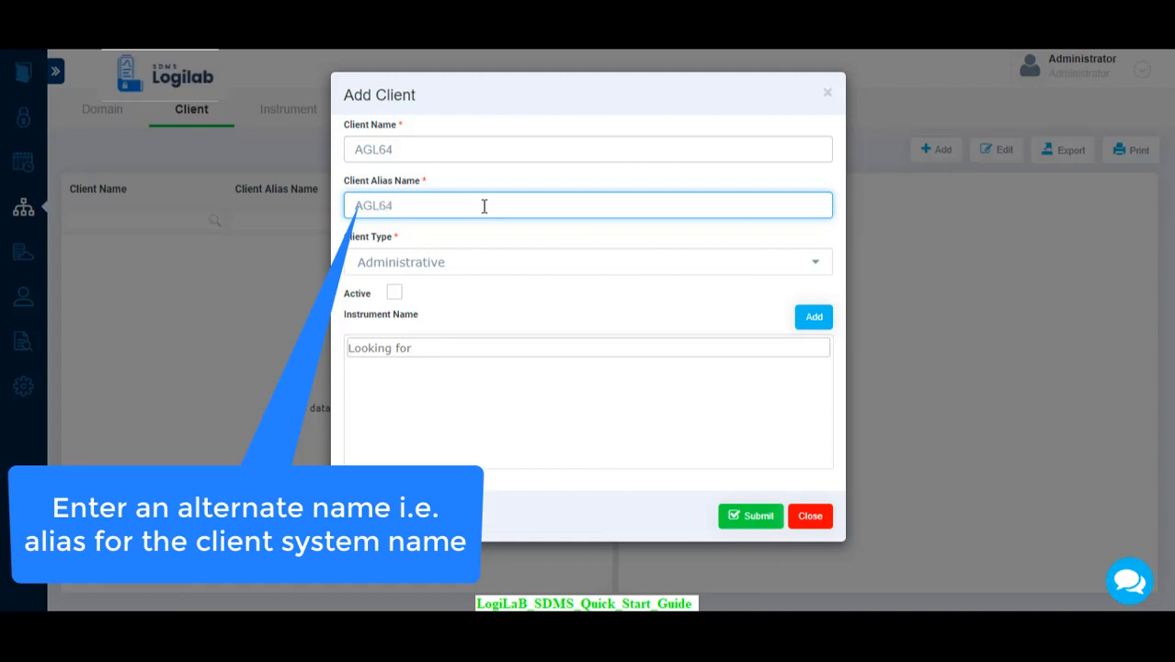
{"action": "left_click", "coordinate": [816, 264]}
{"action": "left_click", "coordinate": [414, 351]}
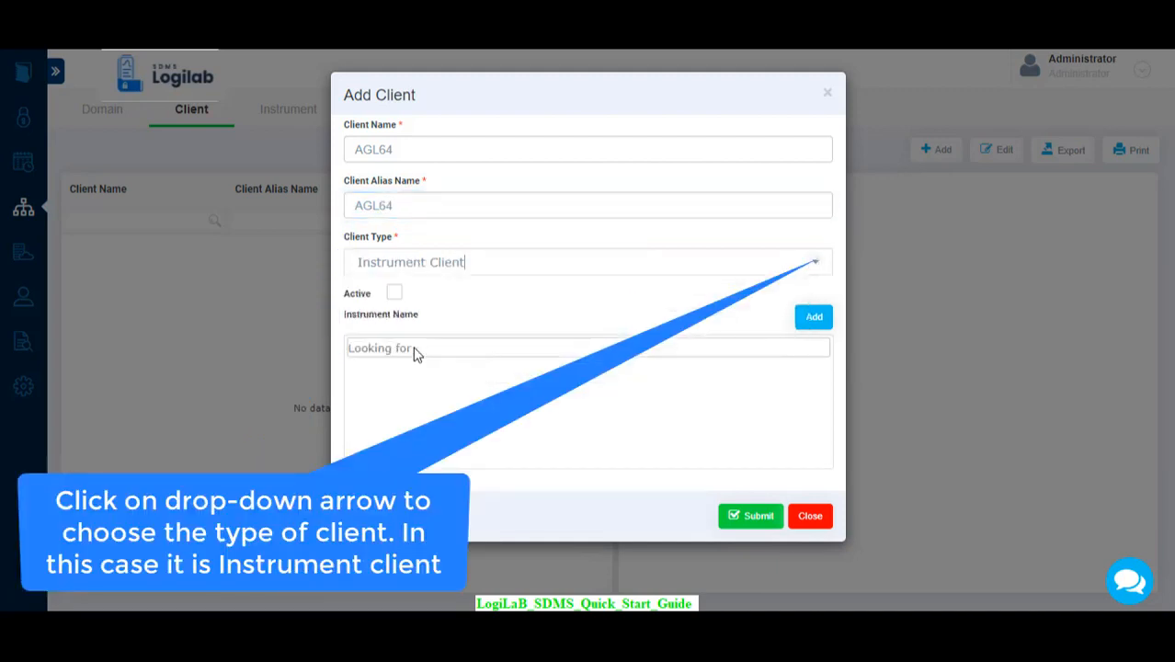
{"action": "left_click", "coordinate": [394, 294]}
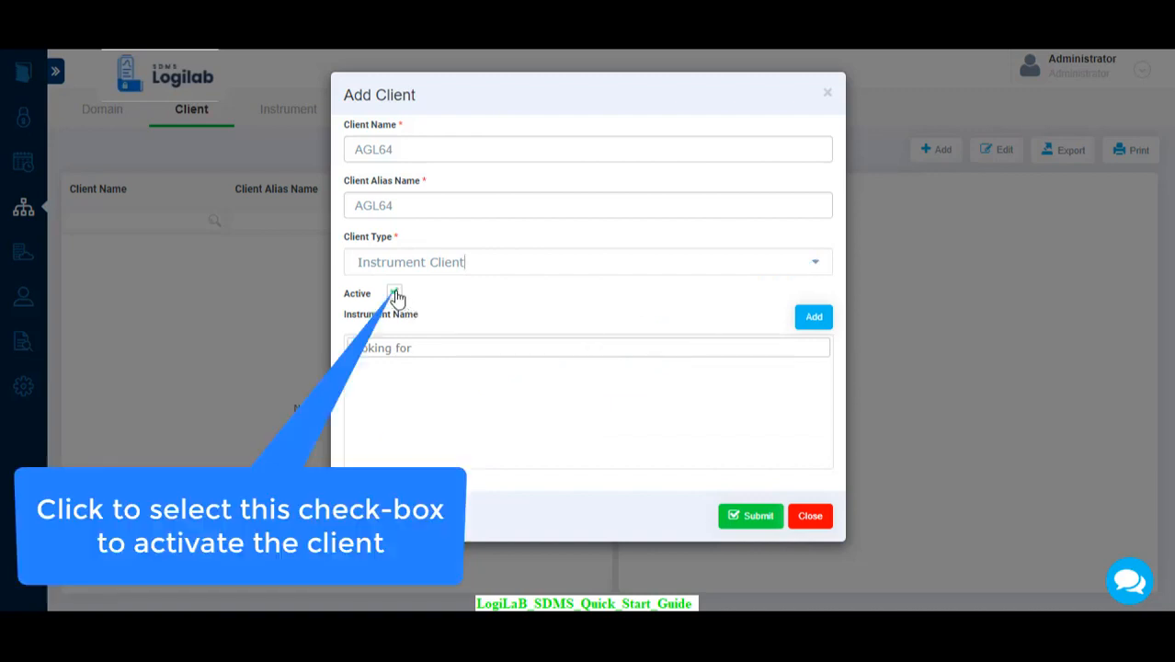
{"action": "left_click", "coordinate": [755, 517]}
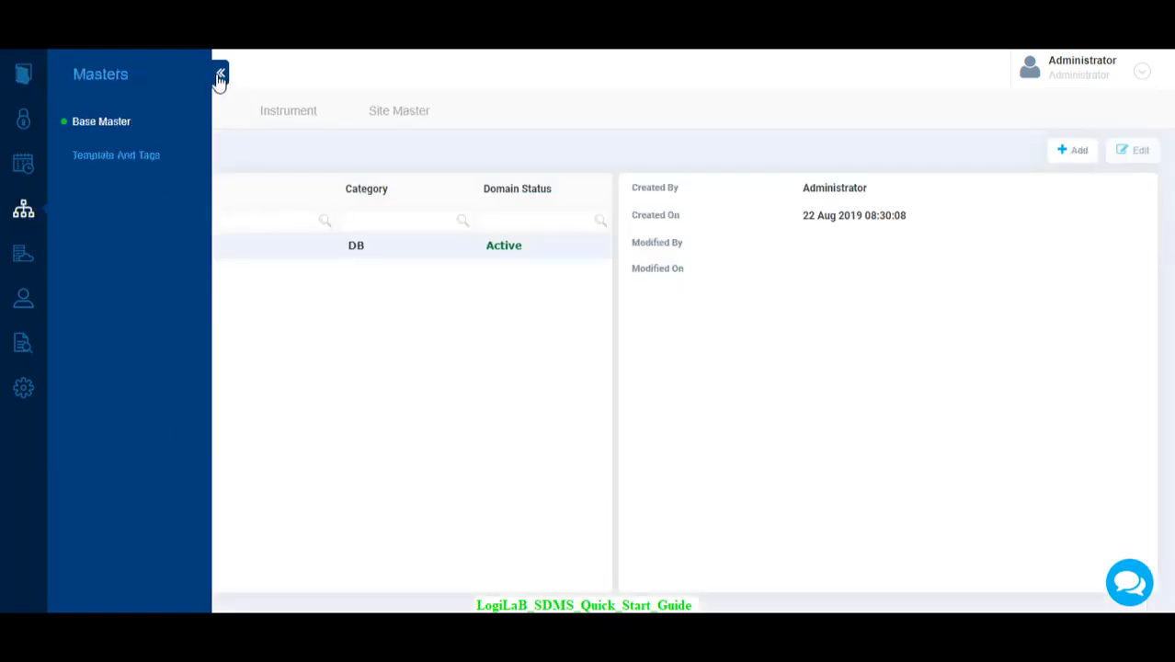
Change the alias of client AGL64 to AGL64_NEW and submit the edit.
{"action": "left_click", "coordinate": [220, 74]}
{"action": "left_click", "coordinate": [194, 118]}
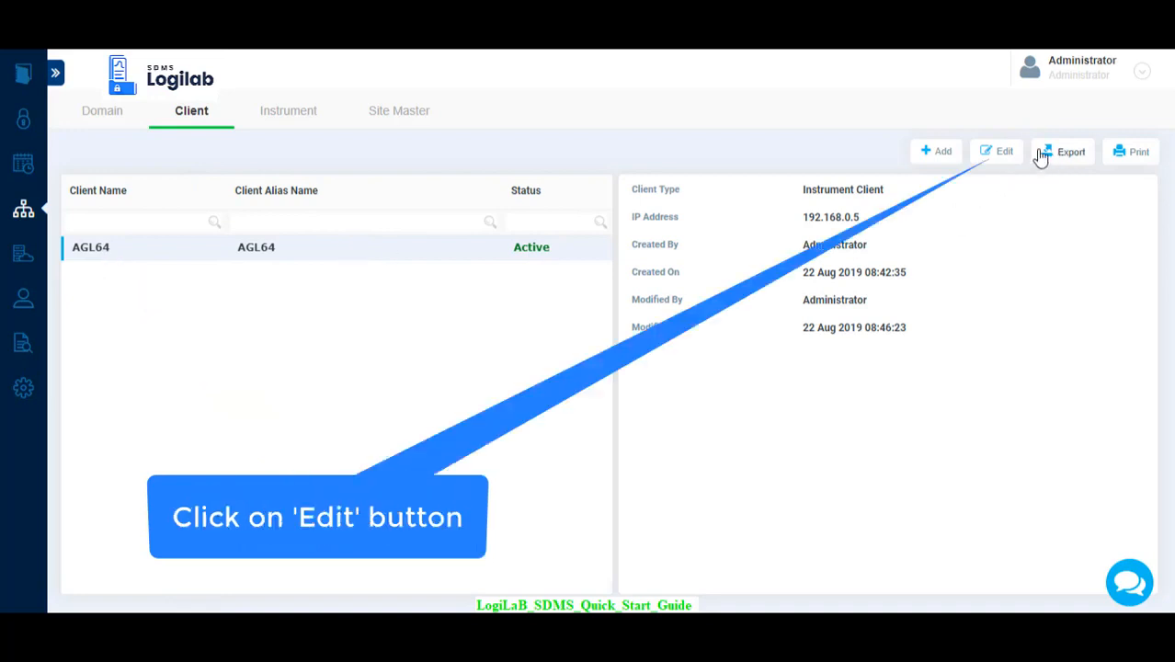
{"action": "left_click", "coordinate": [999, 152]}
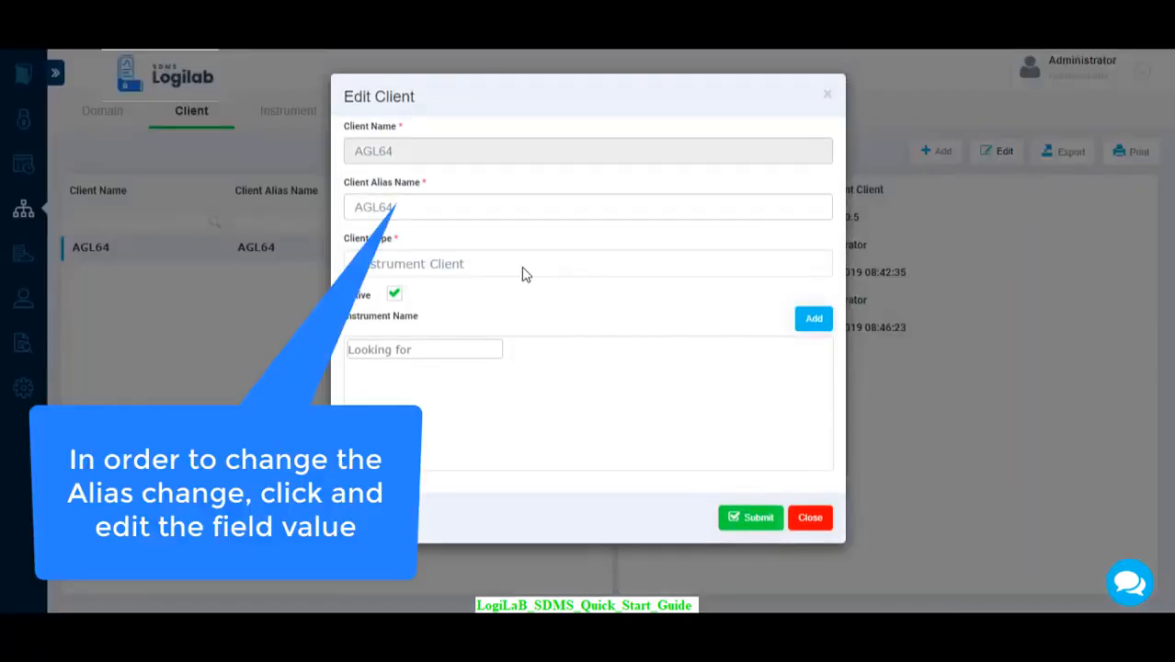
{"action": "left_click", "coordinate": [457, 208]}
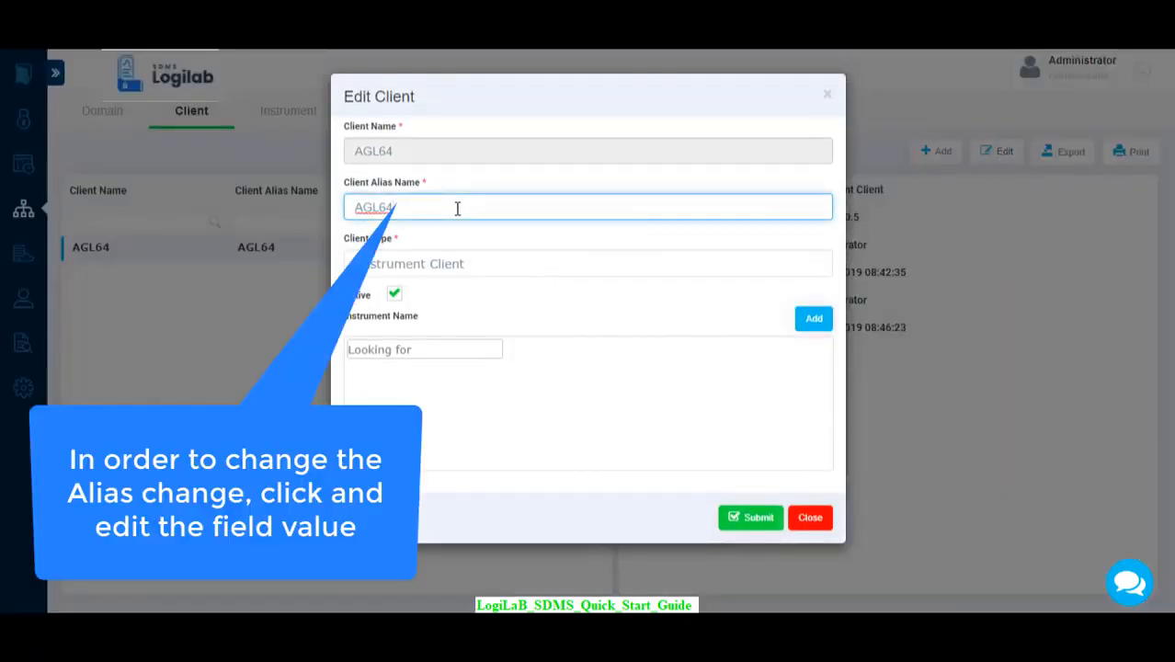
{"action": "type", "text": "_NEW"}
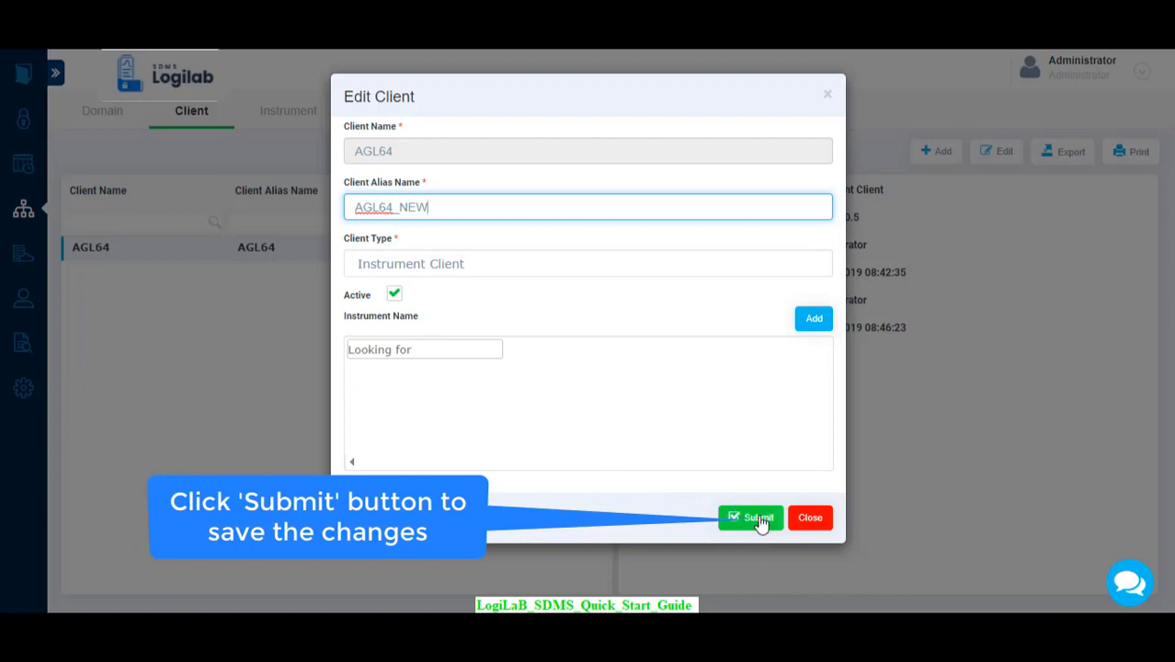
{"action": "left_click", "coordinate": [758, 521]}
Authorize the audit trail entry with the account password and the comment "Name Change", and submit it.
{"action": "left_click", "coordinate": [425, 204]}
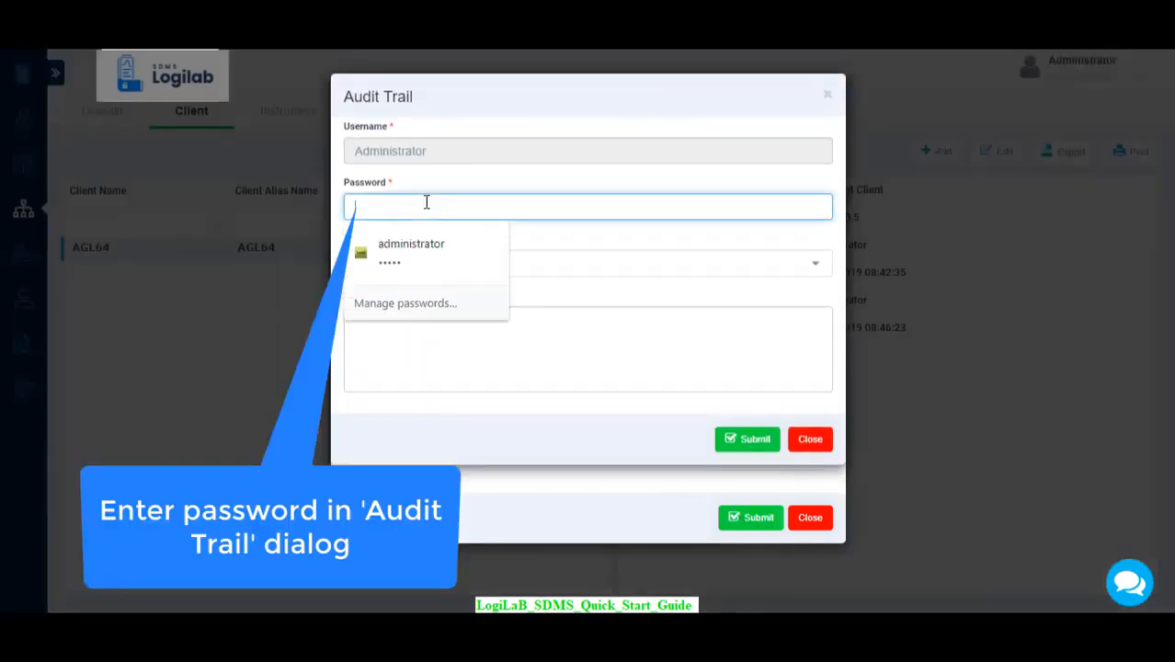
{"action": "type", "text": "admin"}
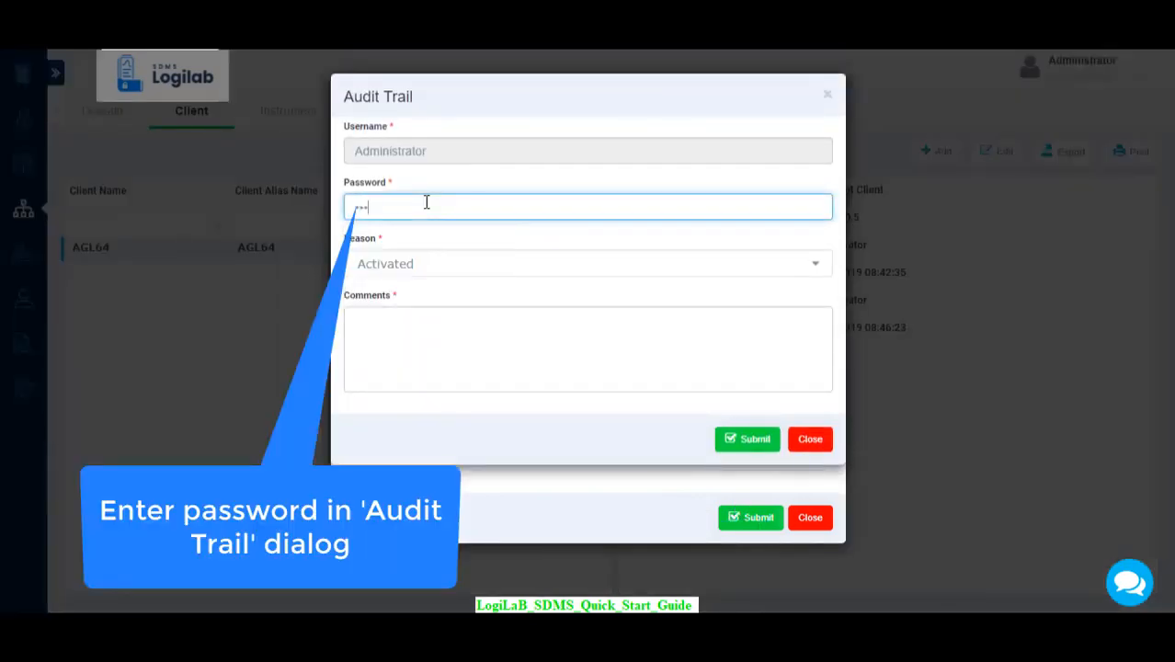
{"action": "left_click", "coordinate": [406, 328]}
{"action": "type", "text": "Na"}
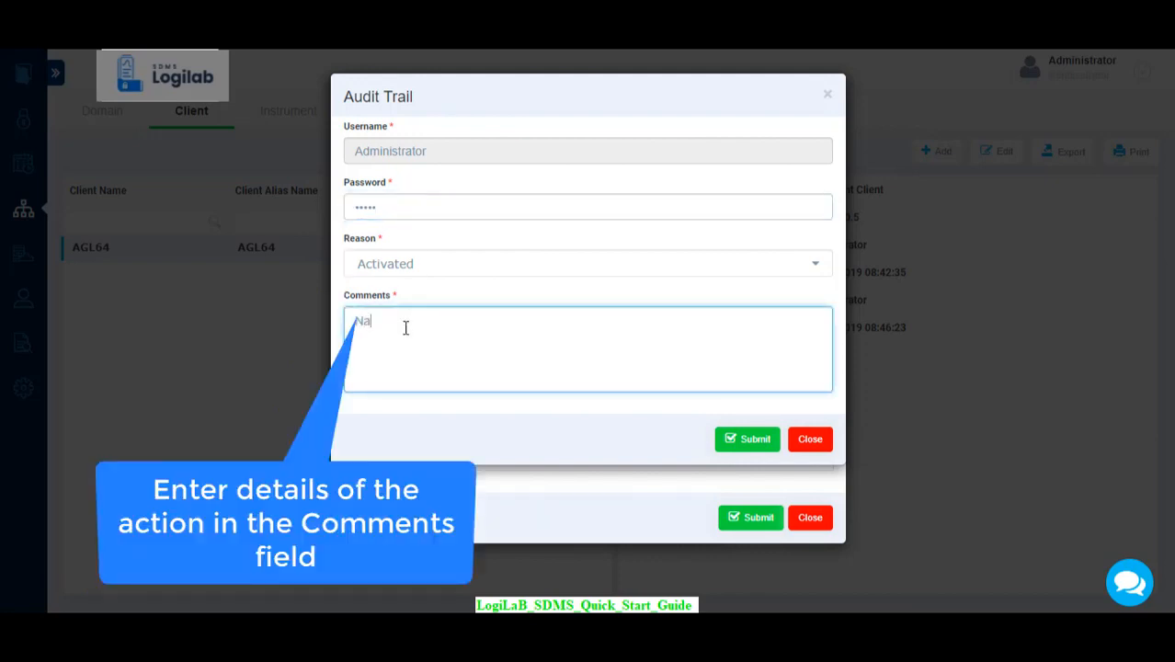
{"action": "type", "text": "me Change"}
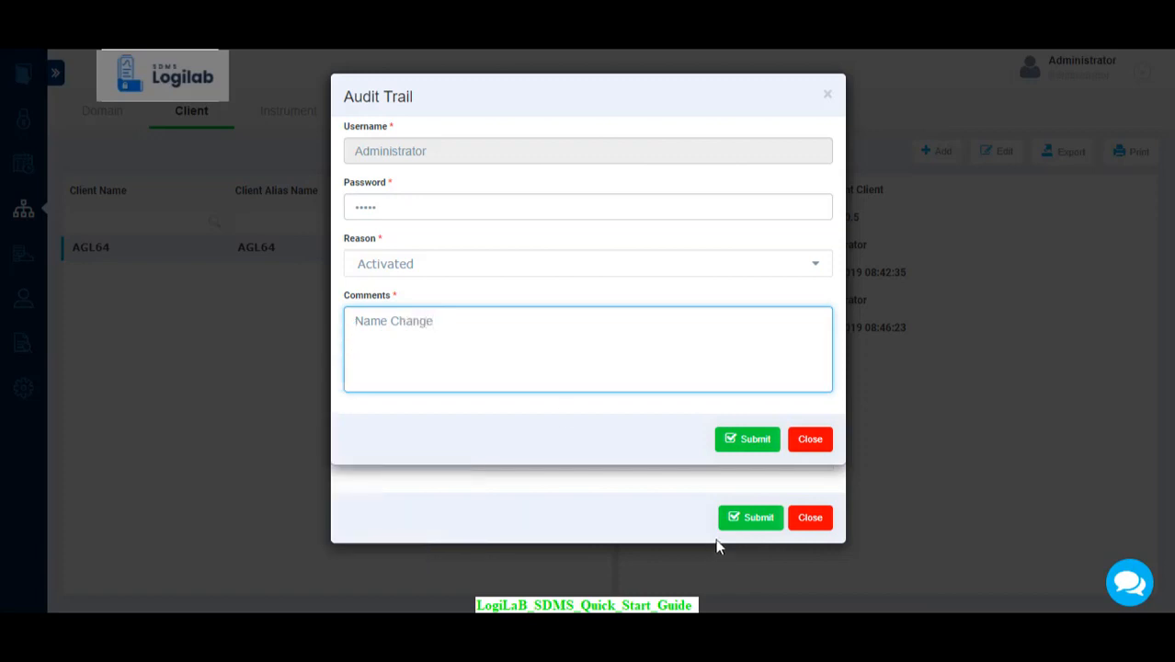
{"action": "left_click", "coordinate": [746, 440]}
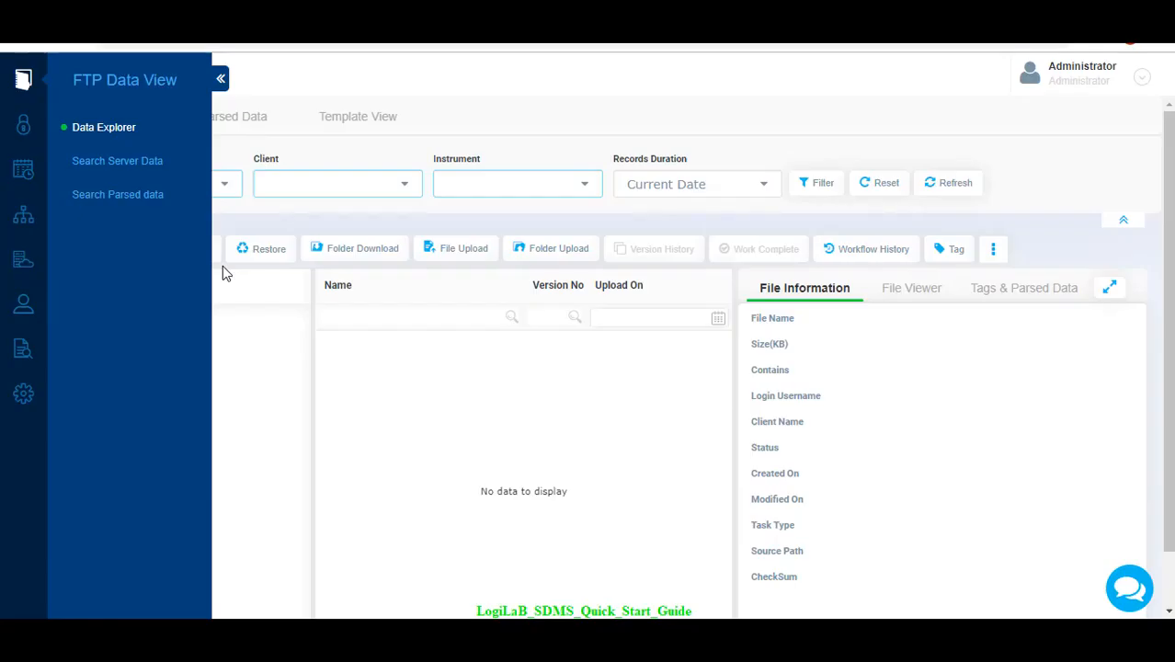
Print the client master list with Microsoft Print to PDF, saving it as AGL64 in Downloads, and close the print window.
{"action": "left_click", "coordinate": [22, 215]}
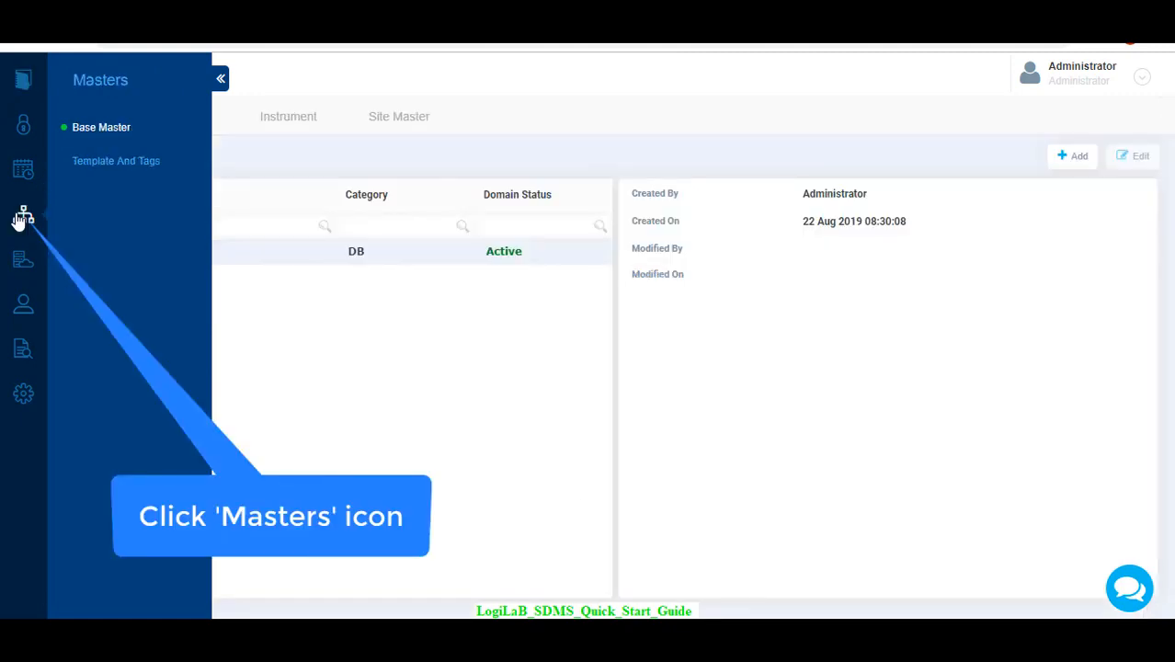
{"action": "left_click", "coordinate": [220, 81]}
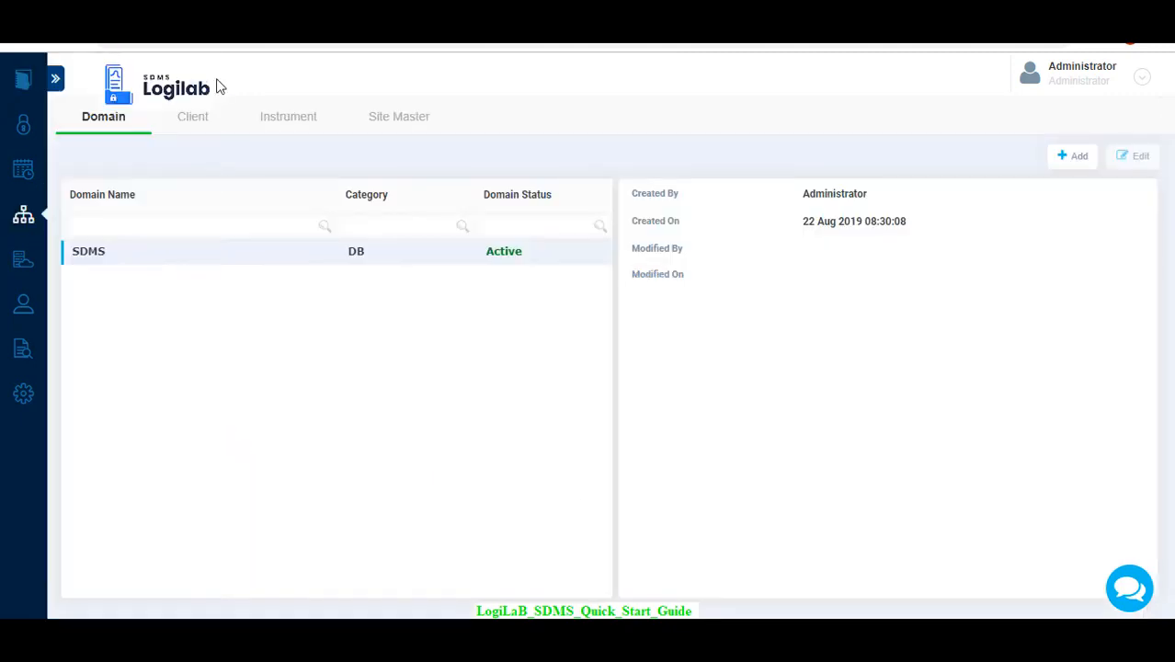
{"action": "left_click", "coordinate": [191, 120]}
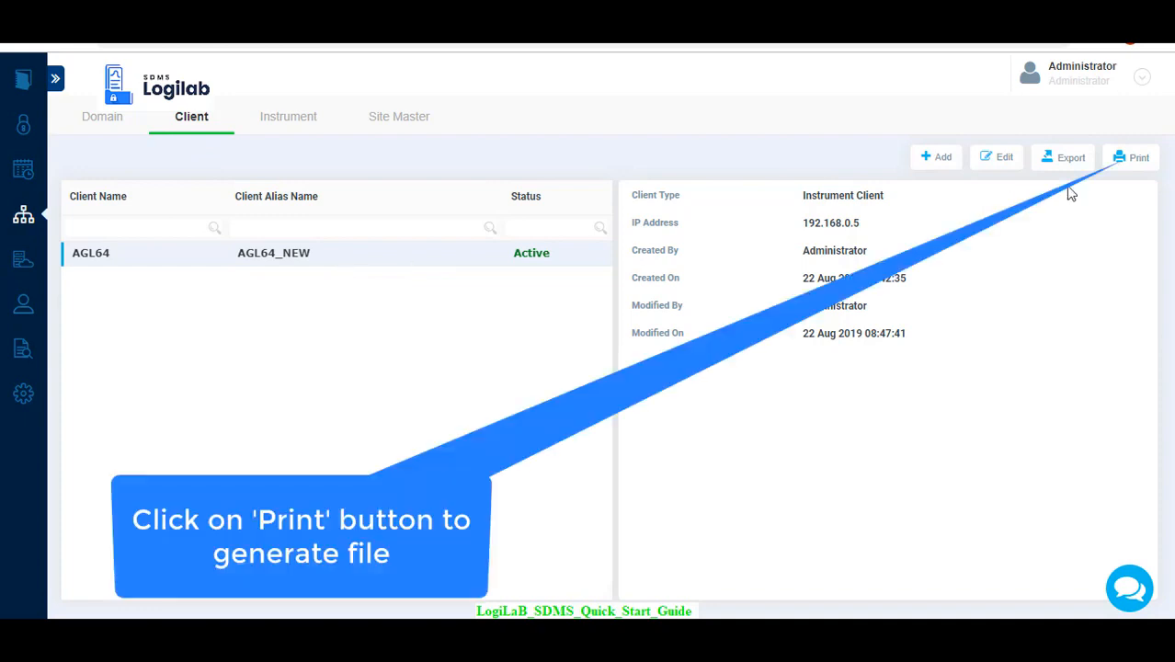
{"action": "left_click", "coordinate": [1136, 161]}
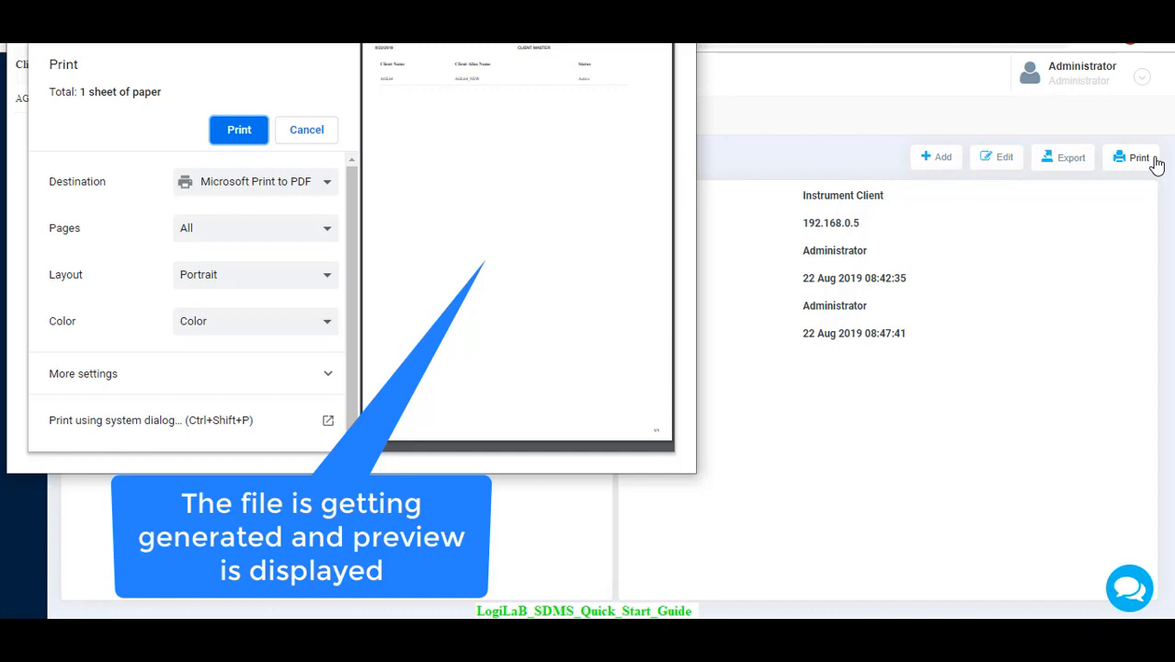
{"action": "left_click", "coordinate": [237, 134]}
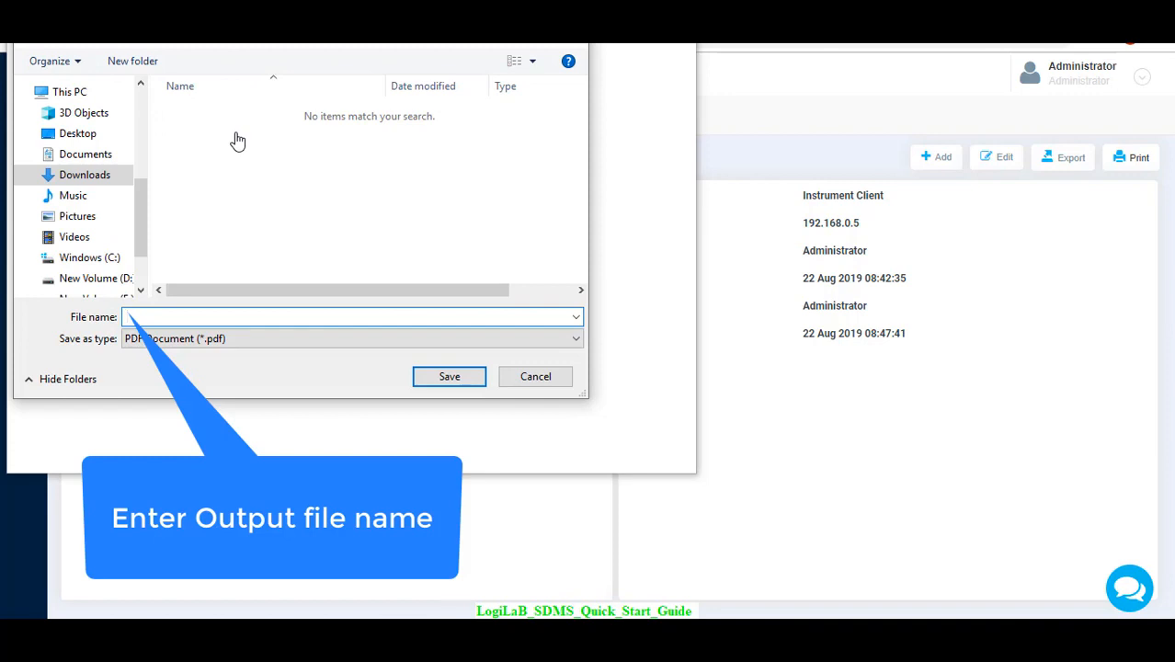
{"action": "type", "text": "AGL64"}
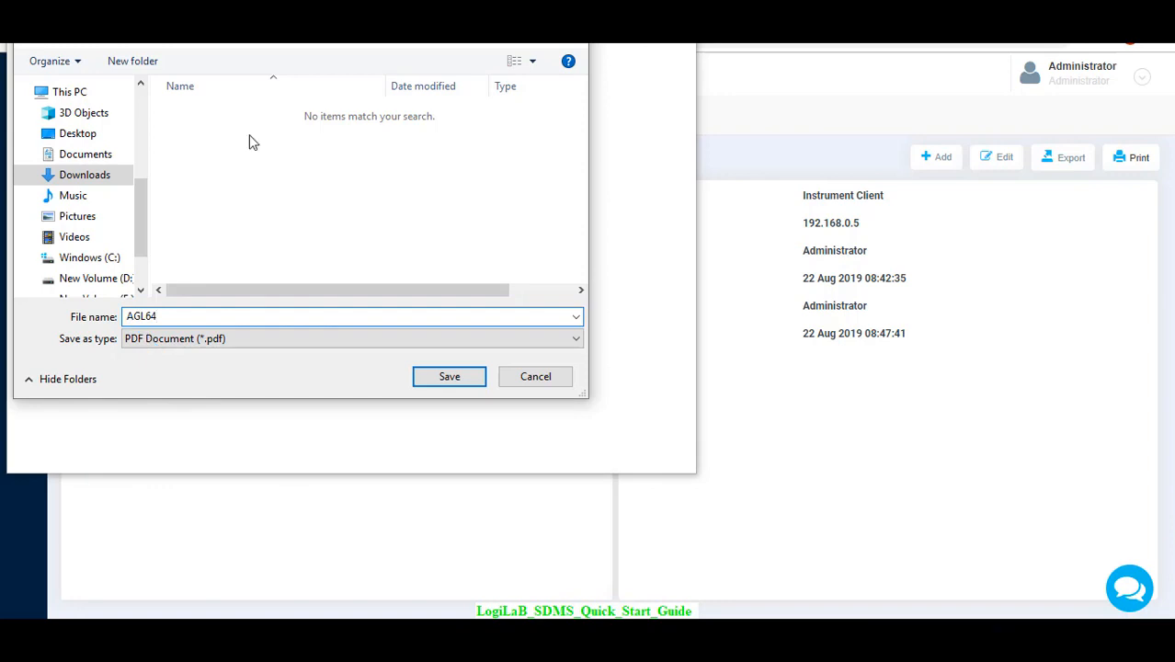
{"action": "left_click", "coordinate": [449, 378]}
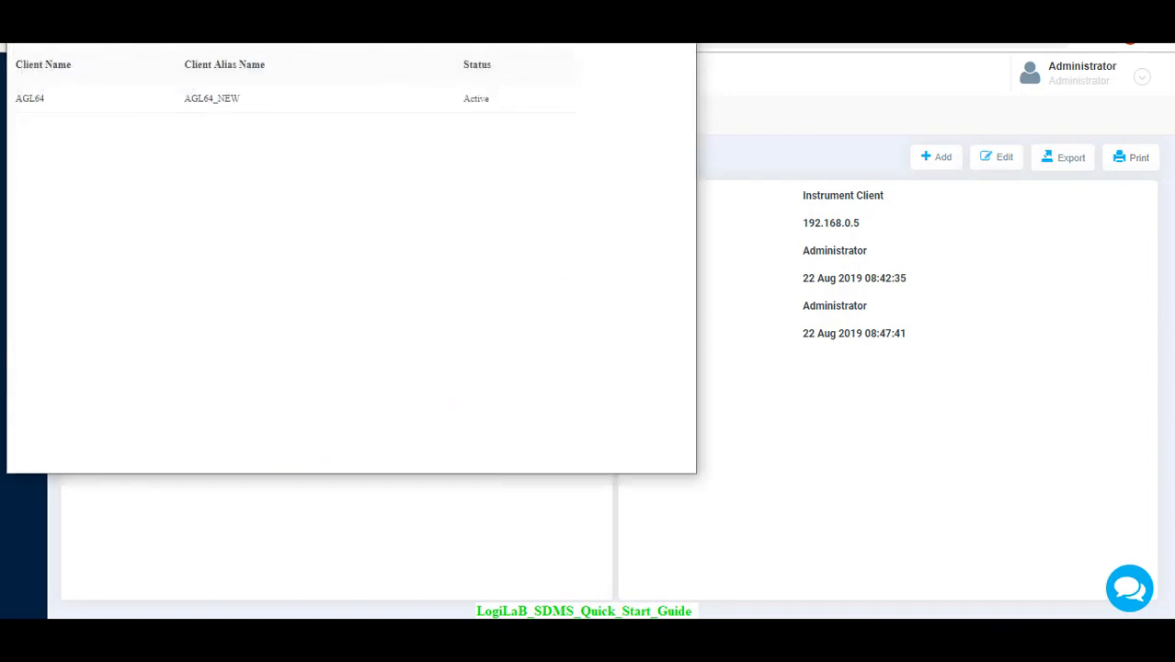
{"action": "left_click", "coordinate": [677, 11]}
Switch to File Explorer and open the AGL64 PDF from the Downloads folder.
{"action": "left_click", "coordinate": [517, 642]}
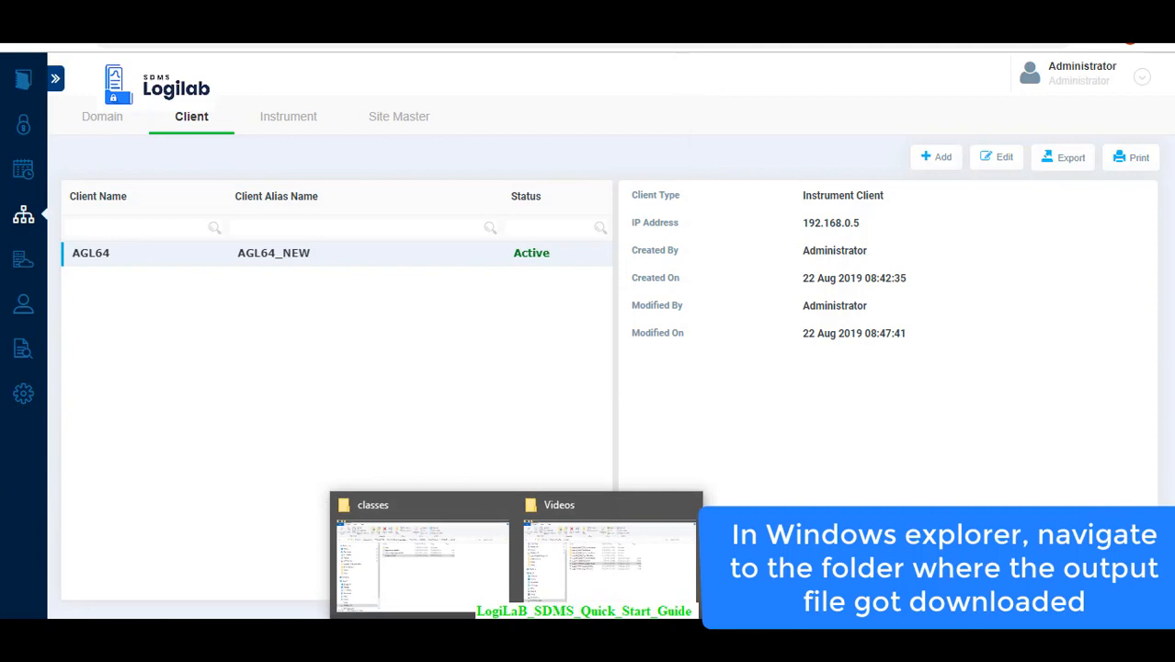
{"action": "right_click", "coordinate": [517, 641]}
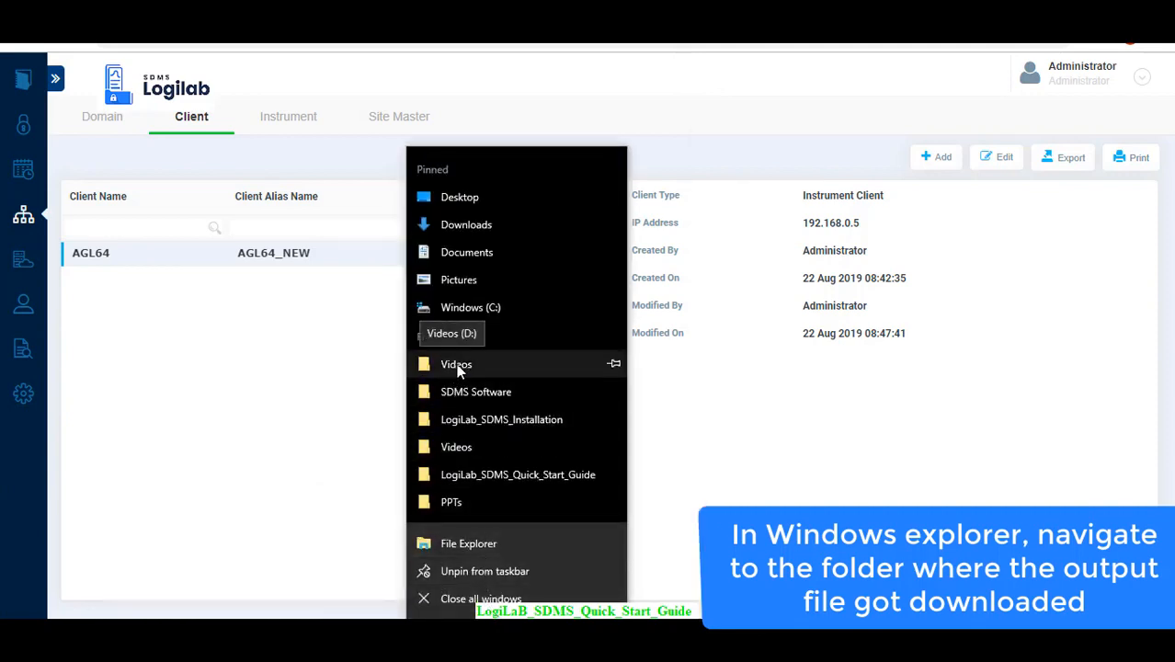
{"action": "left_click", "coordinate": [477, 534]}
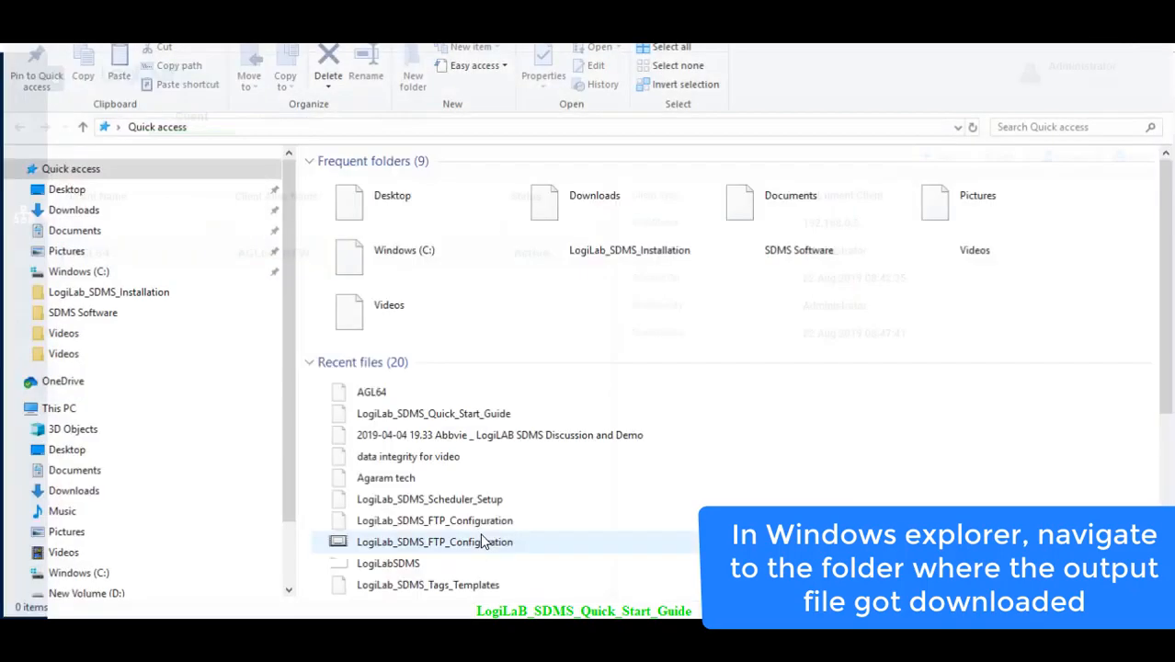
{"action": "left_click", "coordinate": [92, 209]}
{"action": "double_click", "coordinate": [342, 182]}
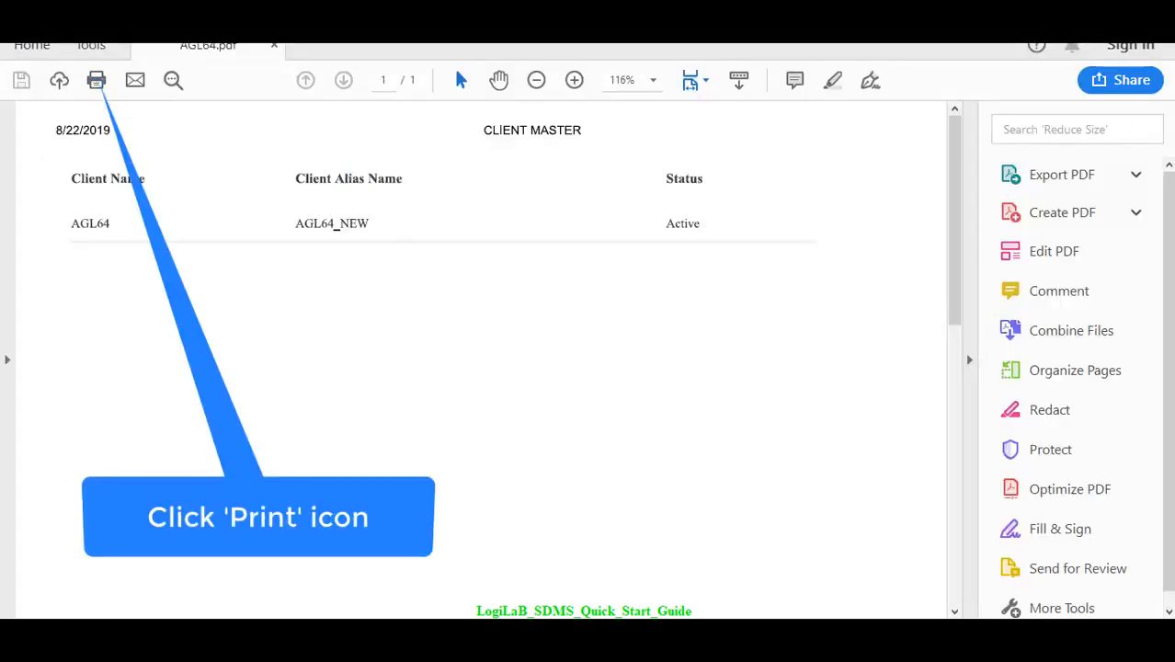
Check the available printers in the print settings of the AGL64 PDF and leave without printing.
{"action": "left_click", "coordinate": [15, 22]}
{"action": "left_click", "coordinate": [85, 386]}
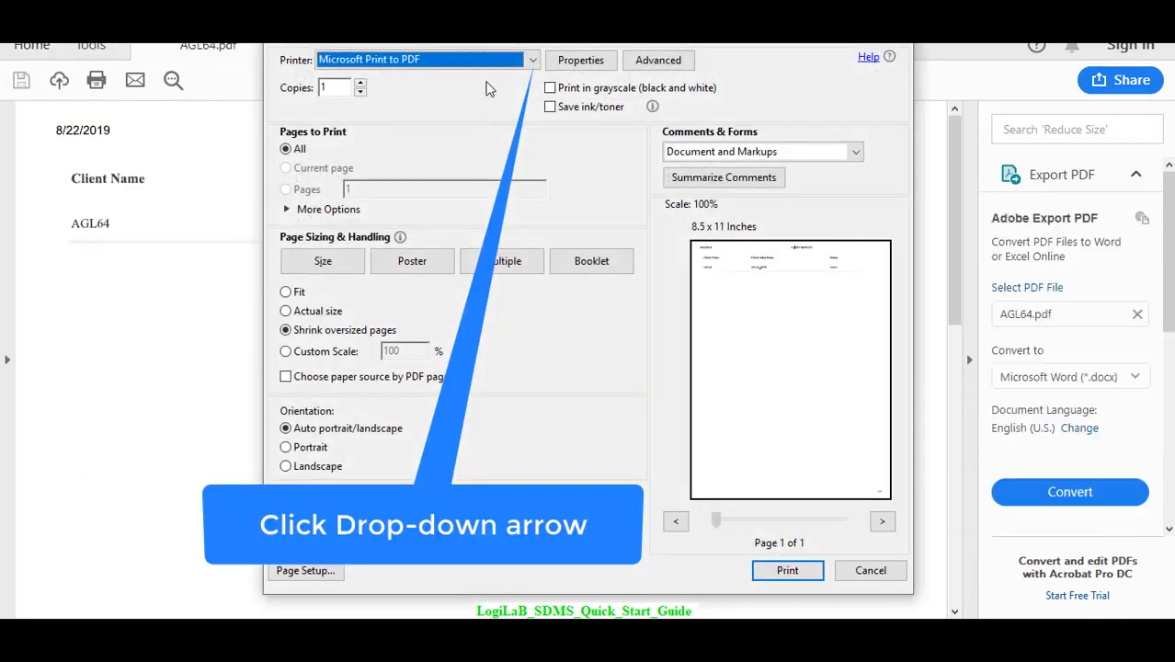
{"action": "left_click", "coordinate": [535, 59]}
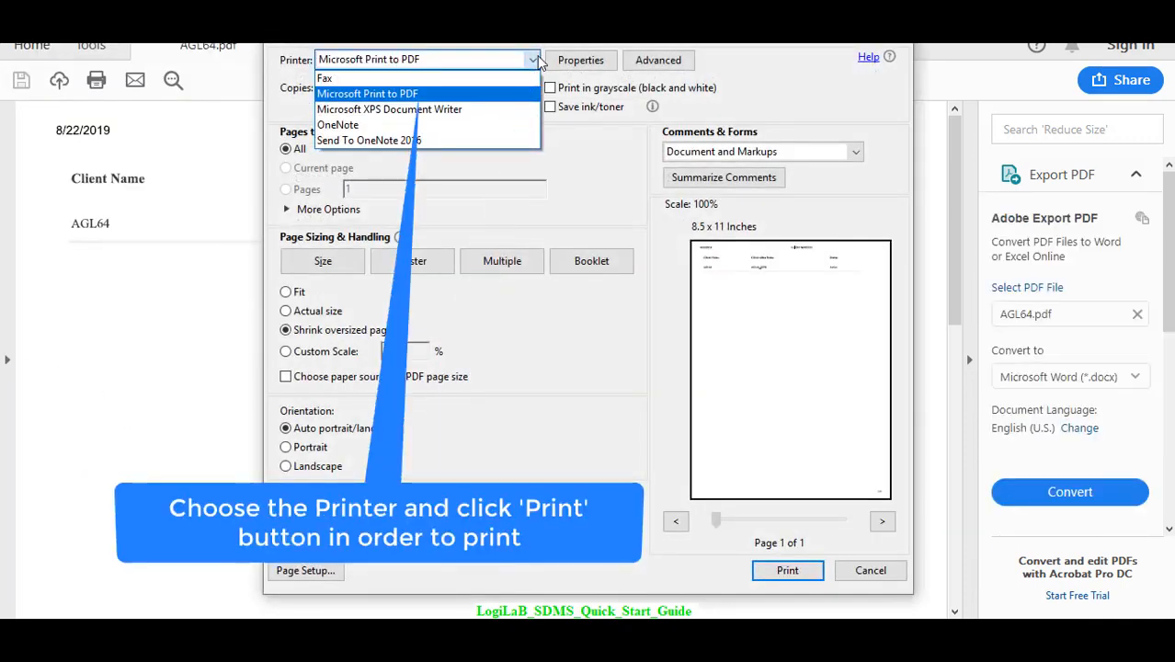
{"action": "left_click", "coordinate": [870, 572]}
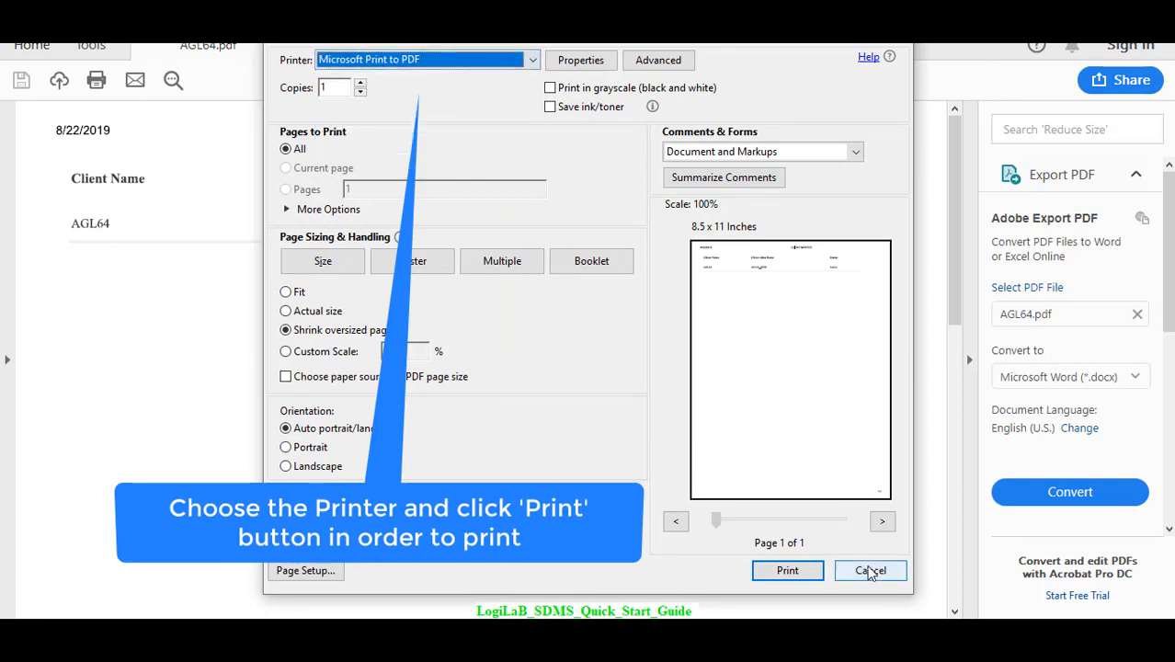
{"action": "left_click", "coordinate": [868, 570]}
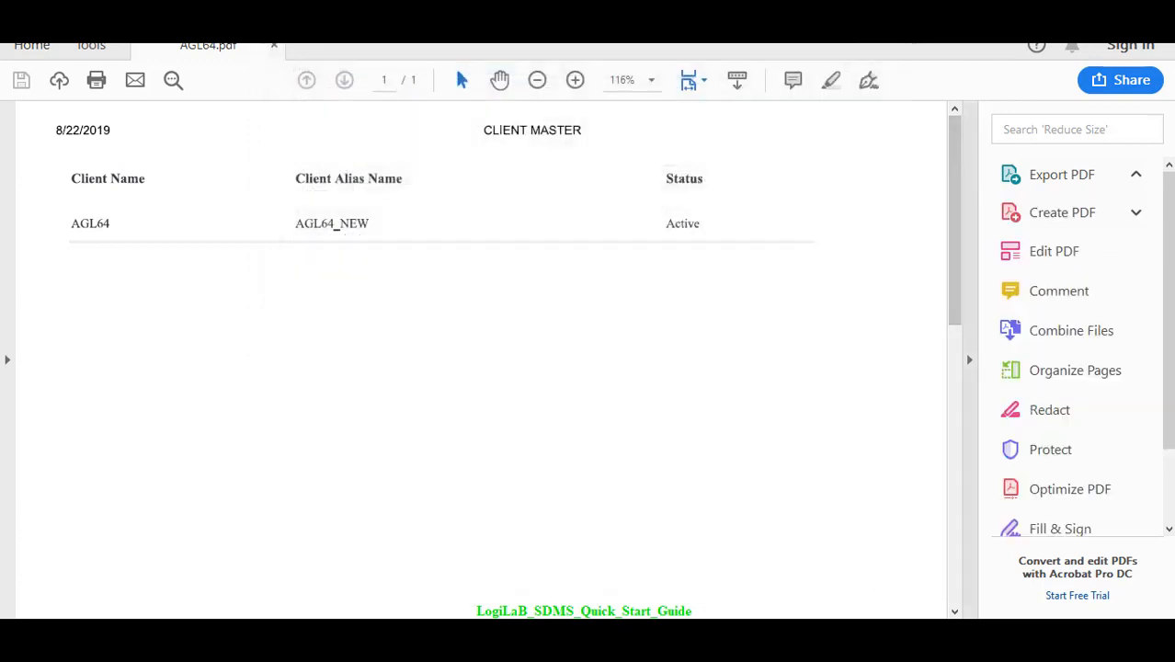
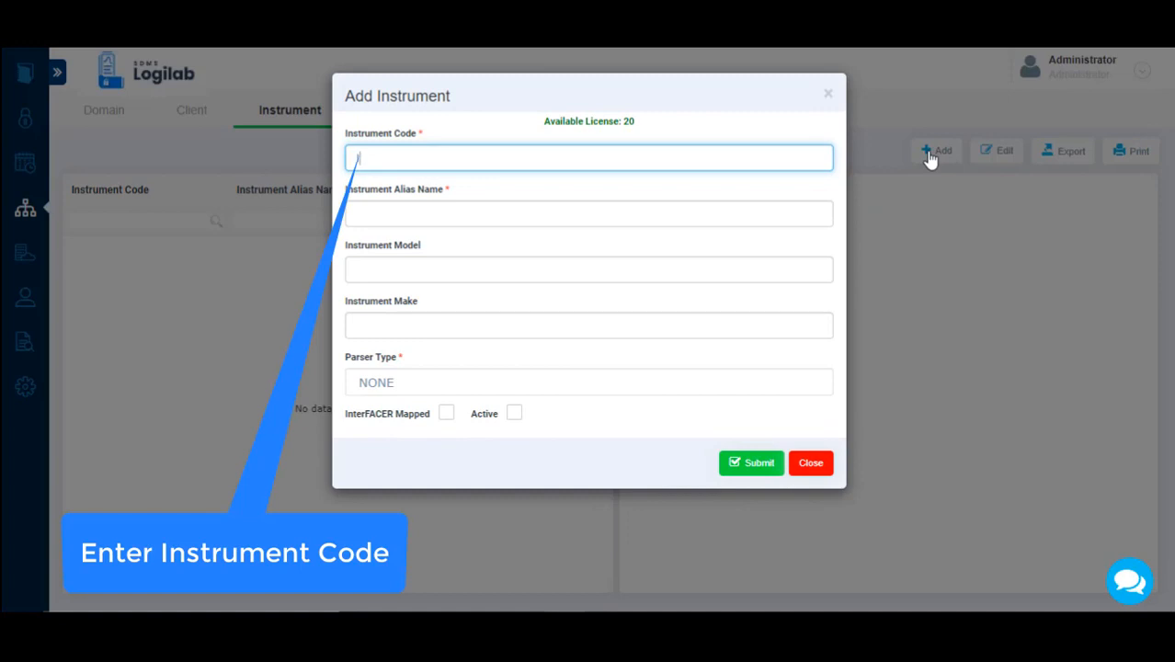
Enter INS_001 as the new instrument's code and Polarimeter1 as its alias name.
{"action": "type", "text": "INS_001"}
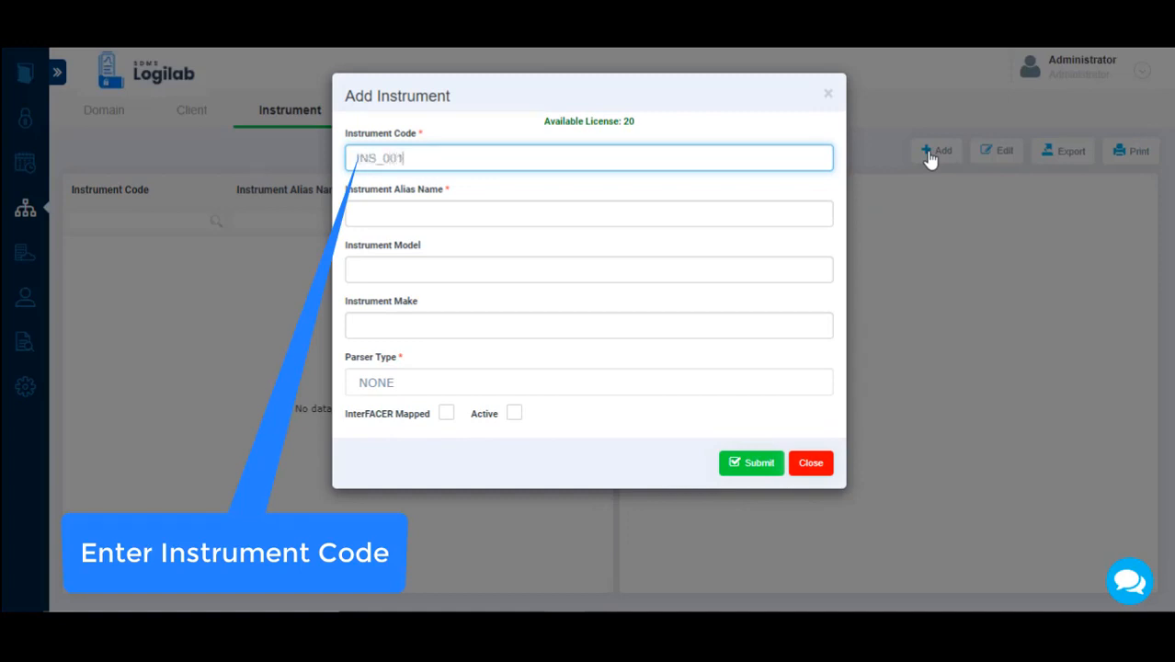
{"action": "left_click", "coordinate": [608, 222]}
{"action": "type", "text": "Polan"}
{"action": "type", "text": "meter"}
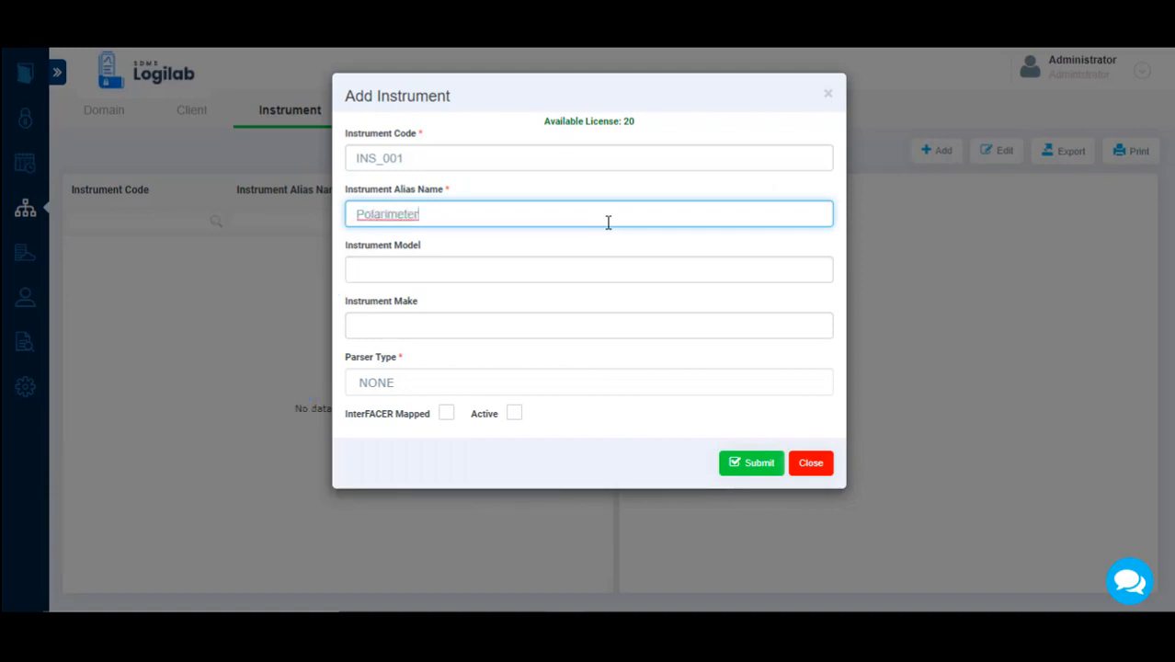
{"action": "type", "text": "1"}
Give the new instrument the model abc111 and make MF56, mark it active, and submit it.
{"action": "left_click", "coordinate": [589, 268]}
{"action": "type", "text": "abc111"}
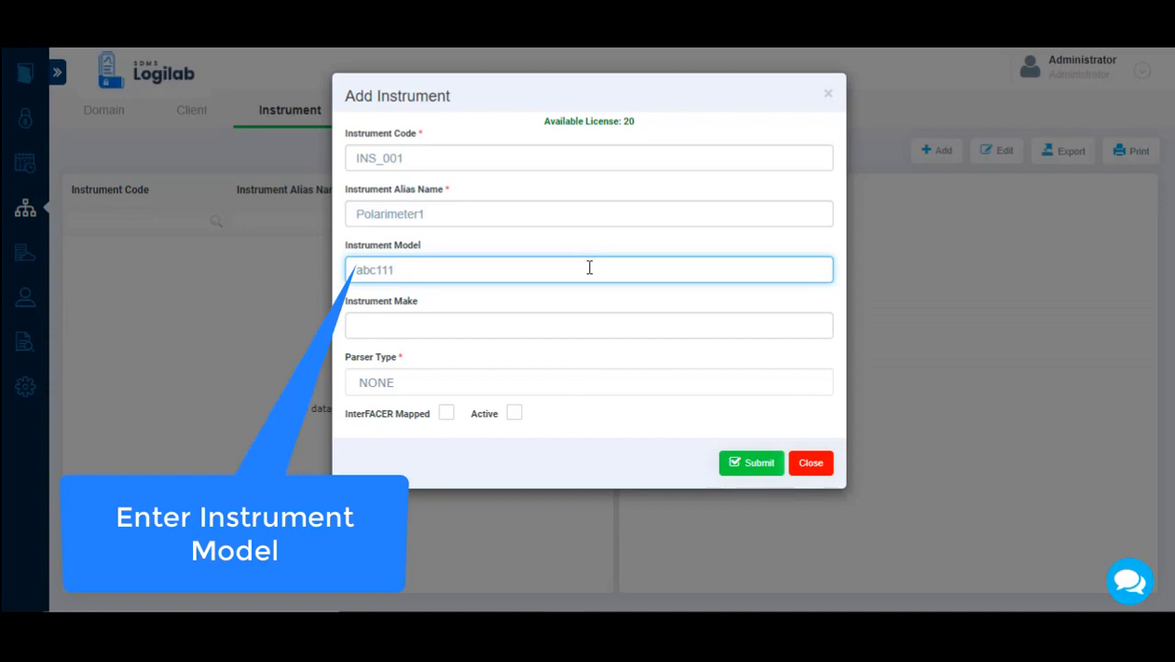
{"action": "left_click", "coordinate": [585, 324]}
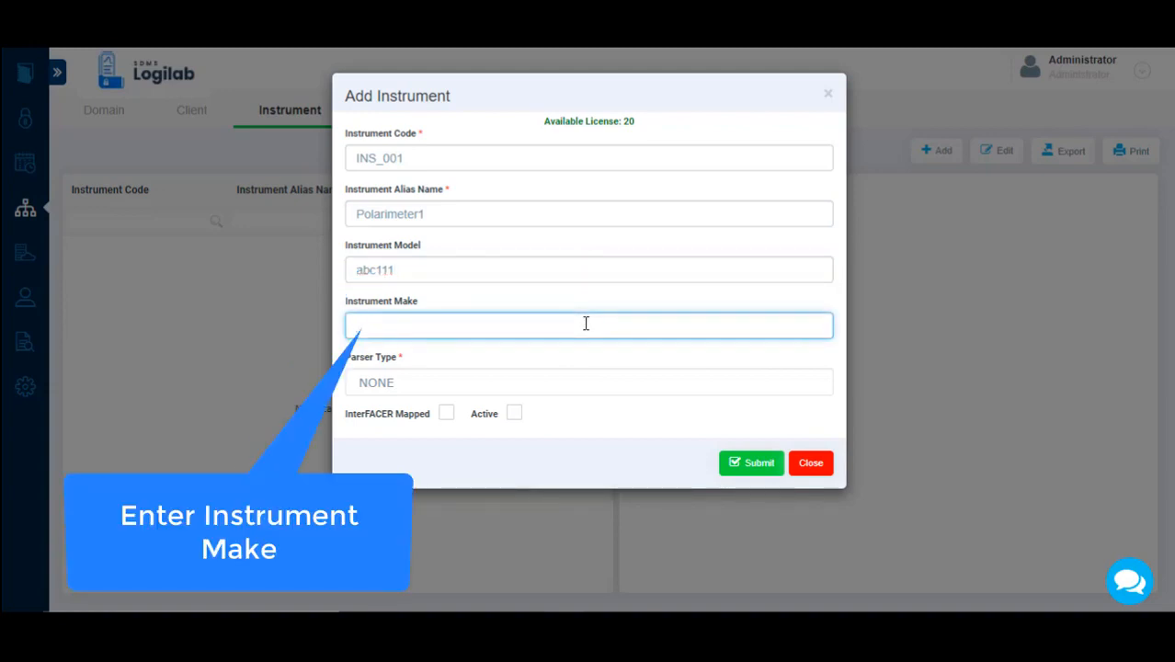
{"action": "type", "text": "MF56"}
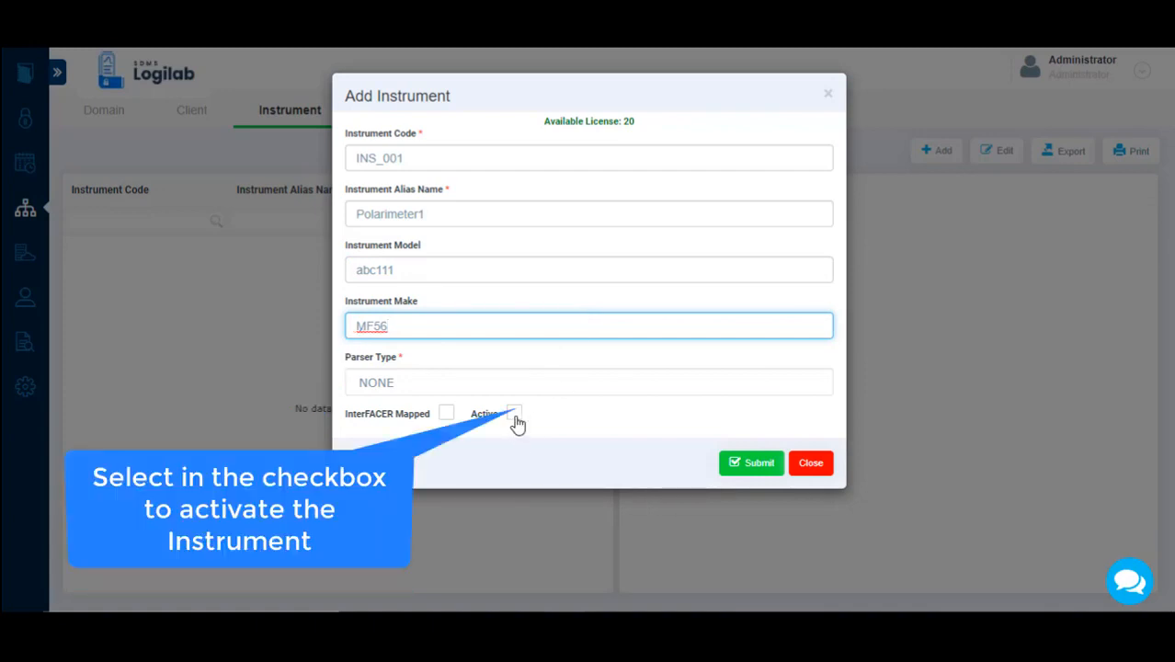
{"action": "left_click", "coordinate": [751, 464]}
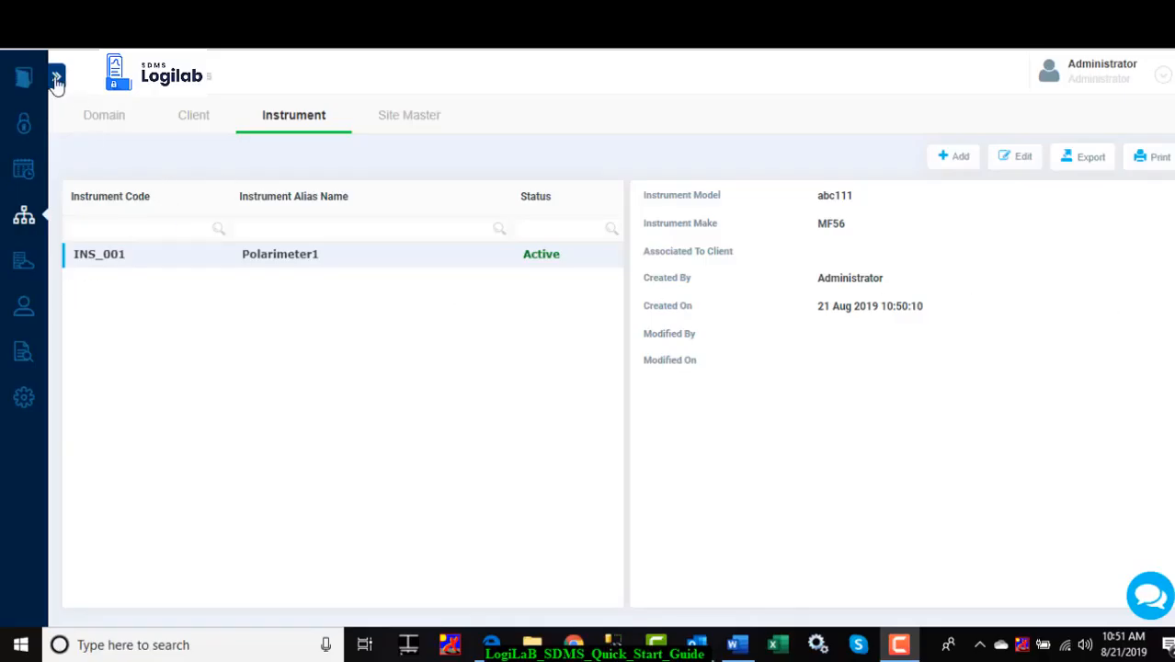
Edit instrument INS_001, setting the alias name to Polarimeter1a, the model to abc111-x and the make to MF578, and submit the changes.
{"action": "left_click", "coordinate": [1023, 158]}
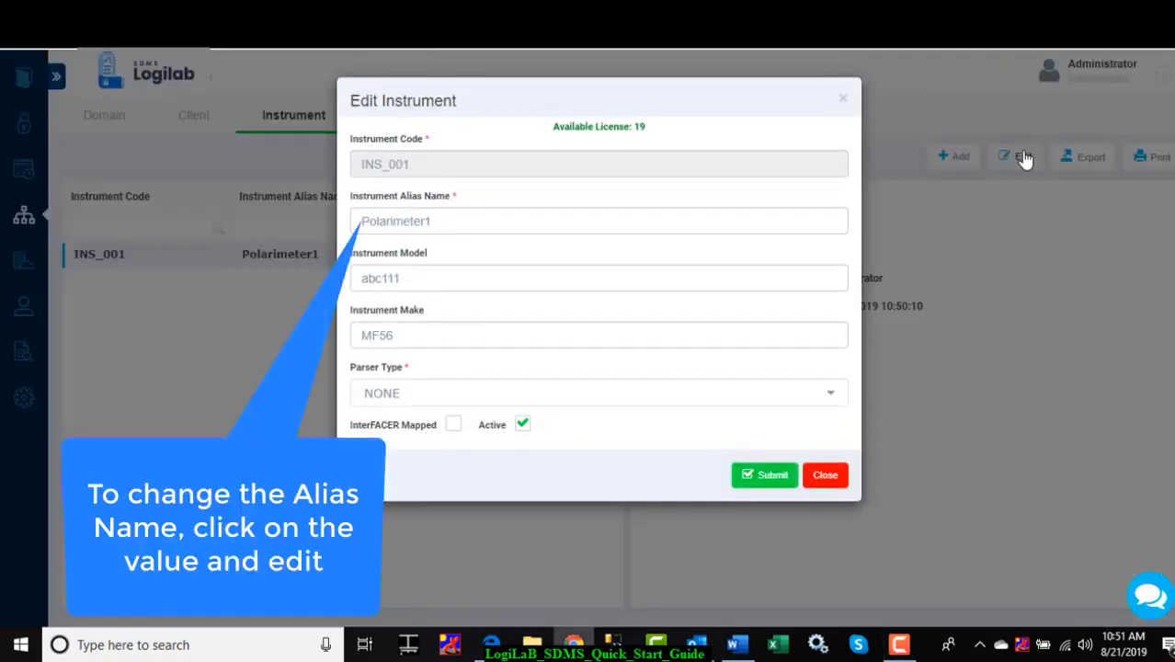
{"action": "left_click", "coordinate": [514, 229]}
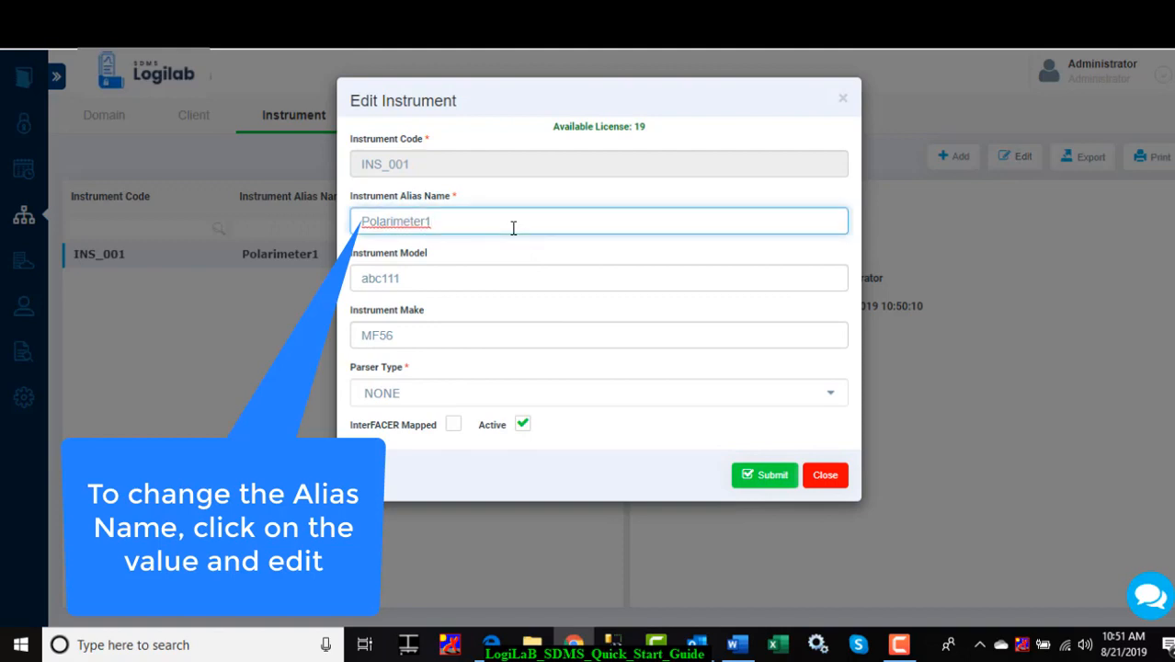
{"action": "type", "text": "a"}
{"action": "left_click", "coordinate": [452, 277]}
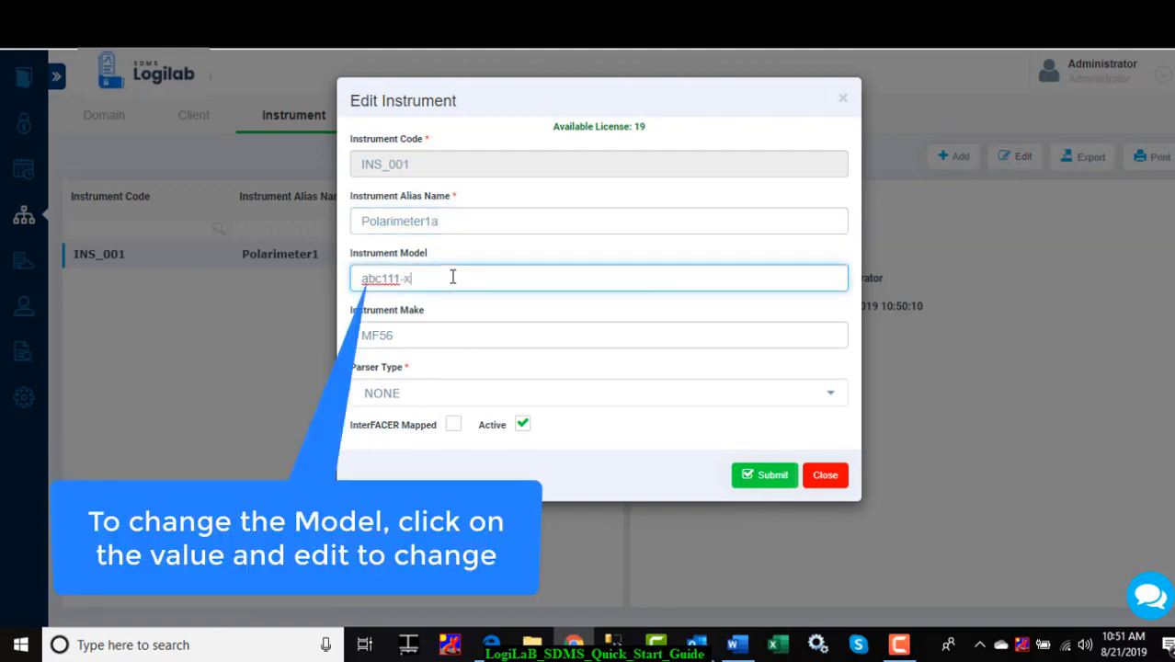
{"action": "left_click", "coordinate": [428, 340]}
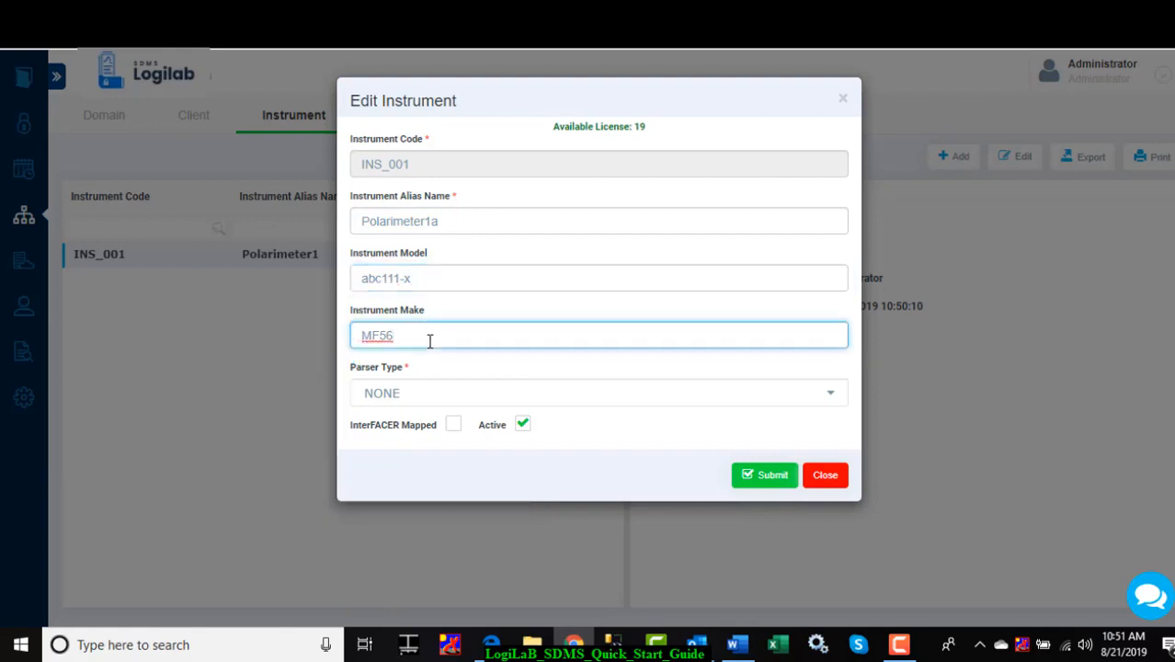
{"action": "key", "text": "BackSpace"}
{"action": "type", "text": "78"}
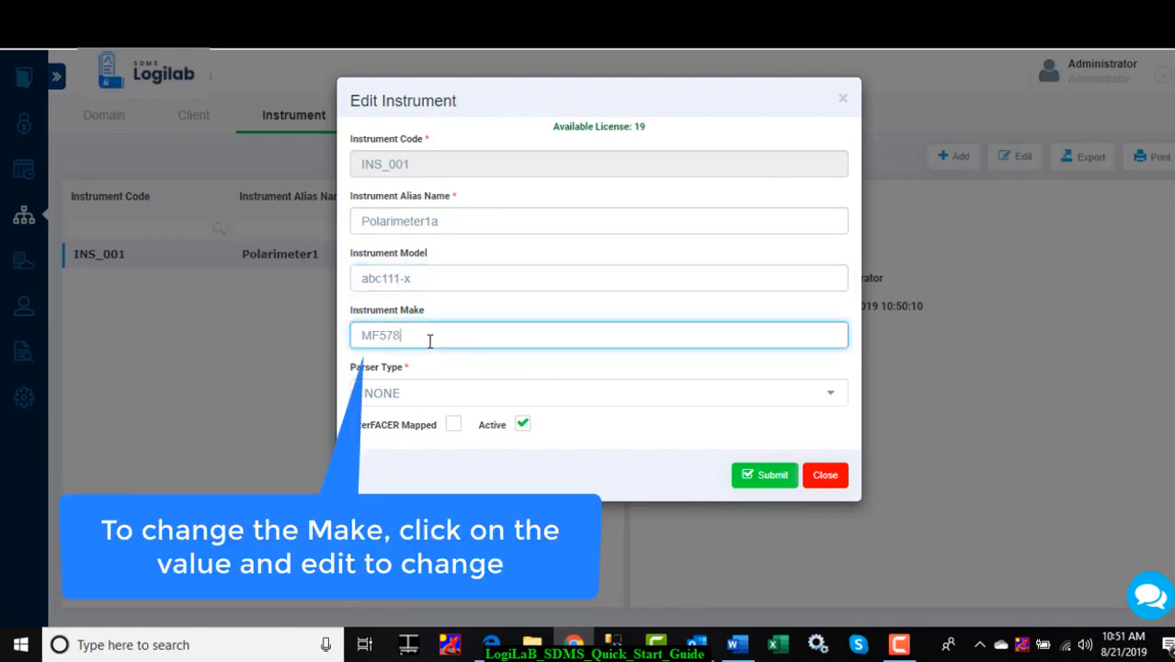
{"action": "left_click", "coordinate": [767, 476]}
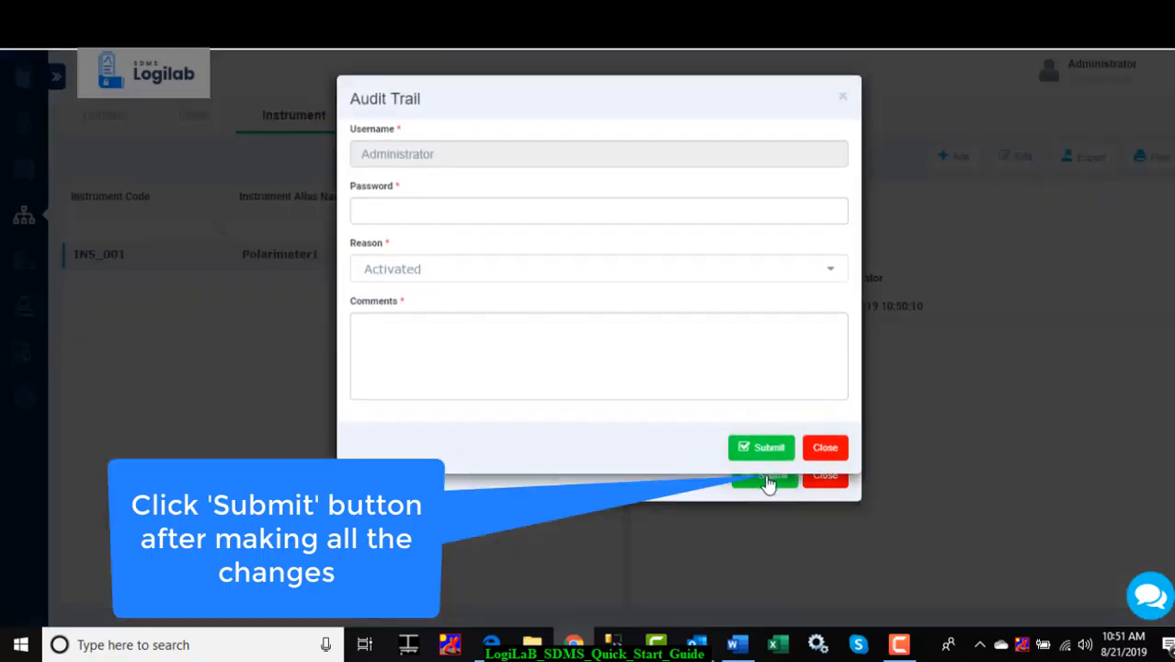
Authorize the instrument's audit trail entry with the account password and the comment "Details changed", and submit it.
{"action": "left_click", "coordinate": [432, 213]}
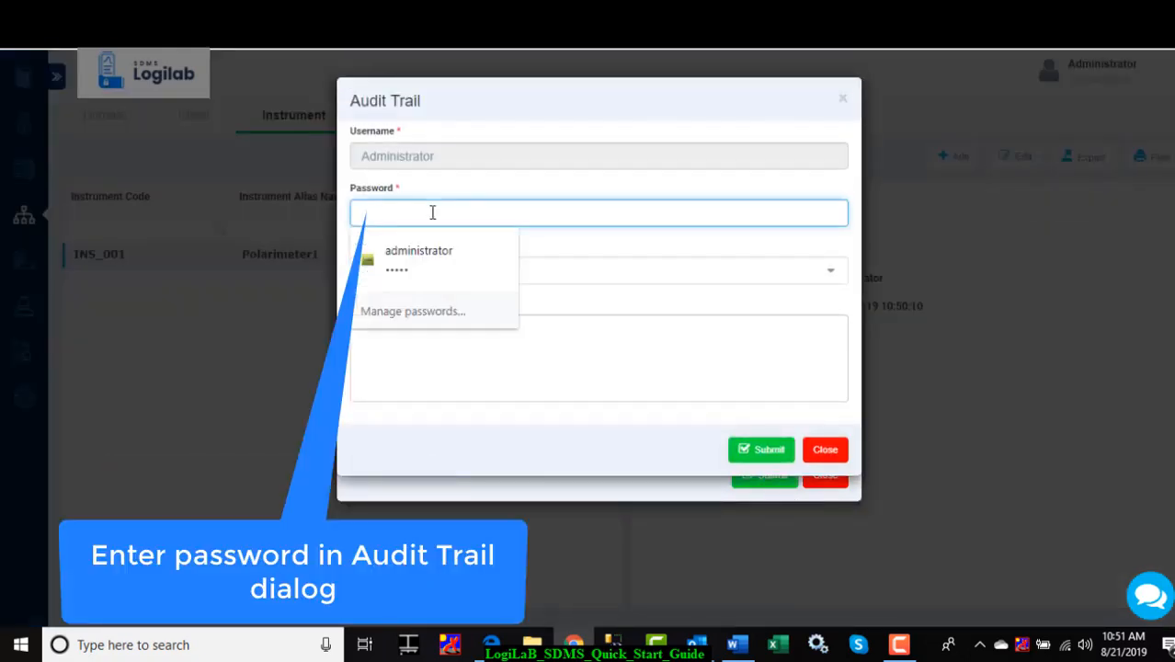
{"action": "type", "text": "a••••"}
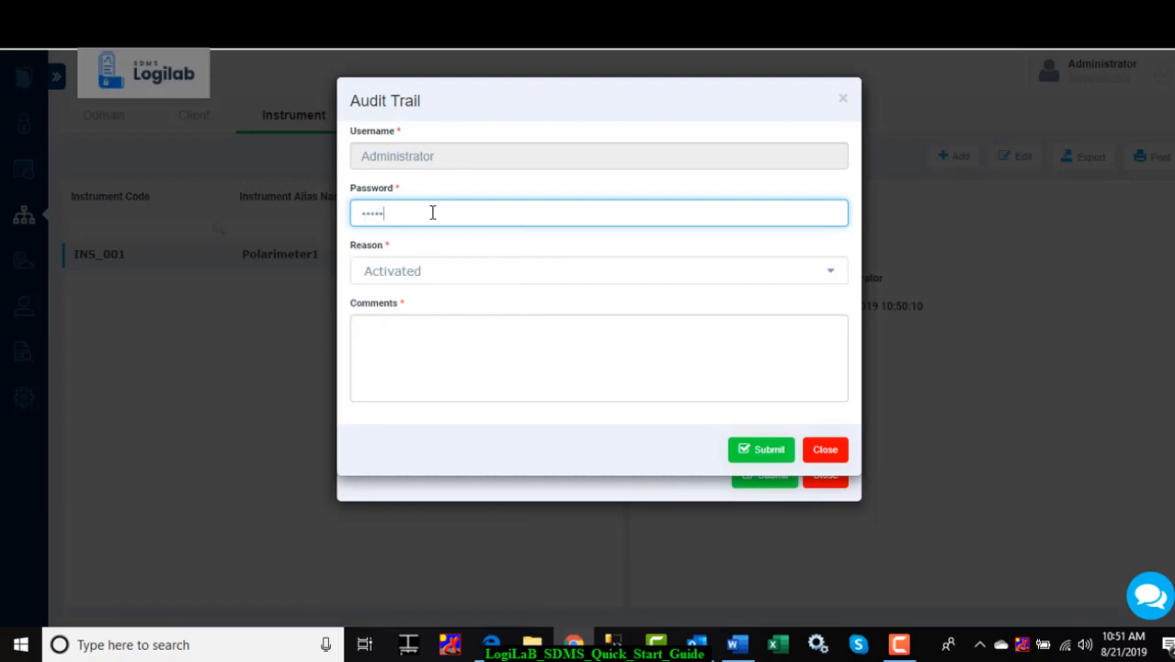
{"action": "left_click", "coordinate": [402, 332]}
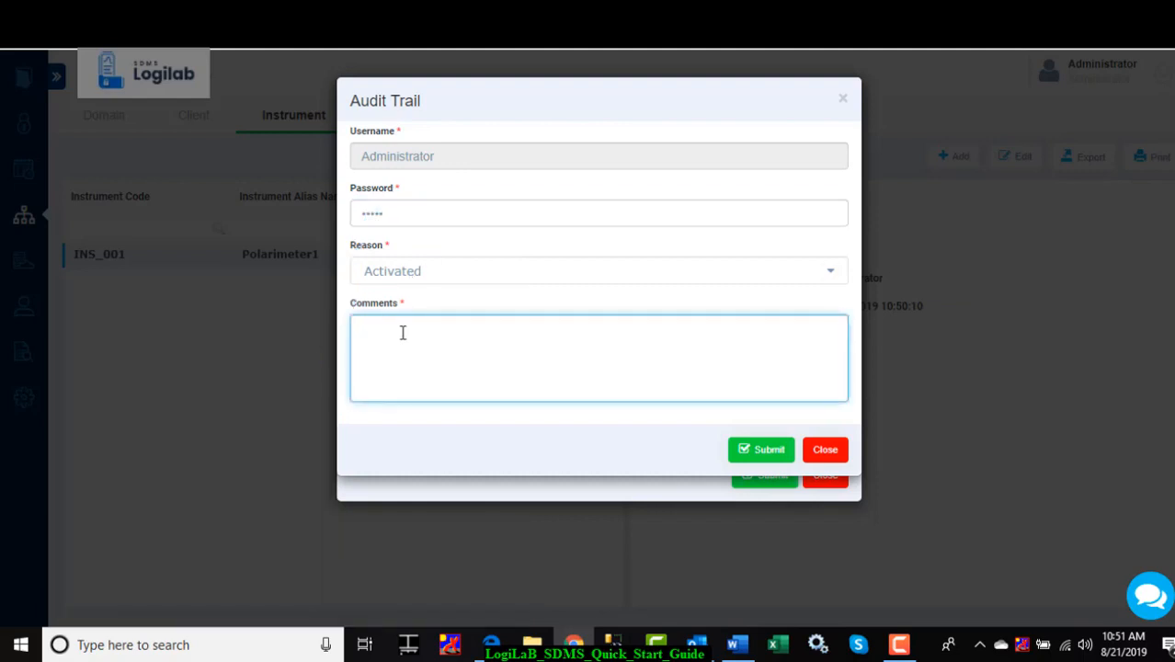
{"action": "type", "text": "De"}
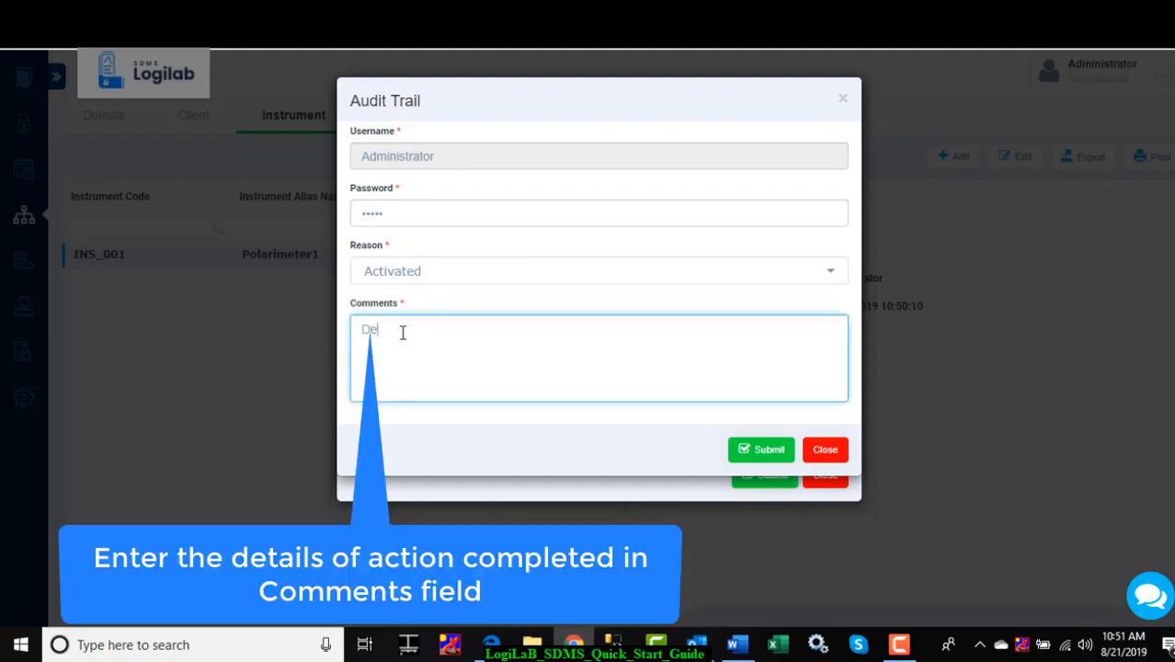
{"action": "type", "text": "tails changed"}
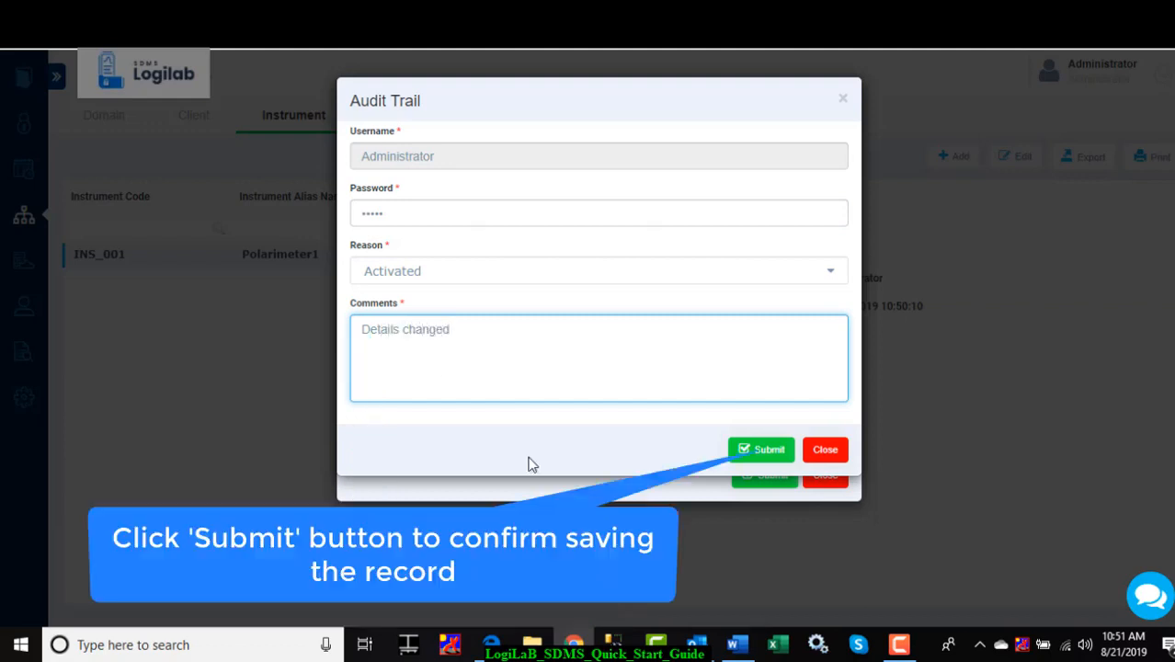
{"action": "left_click", "coordinate": [768, 450]}
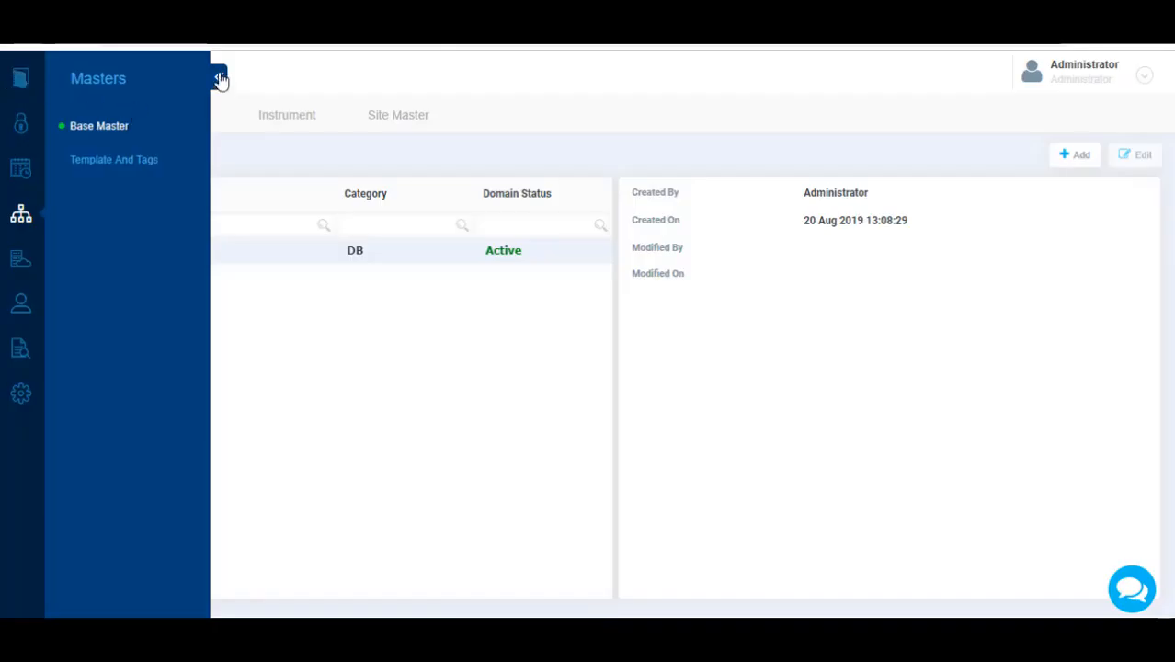
Print the instrument master list with Microsoft Print to PDF, saving it as Ins01 in Downloads, and close the print window.
{"action": "left_click", "coordinate": [220, 78]}
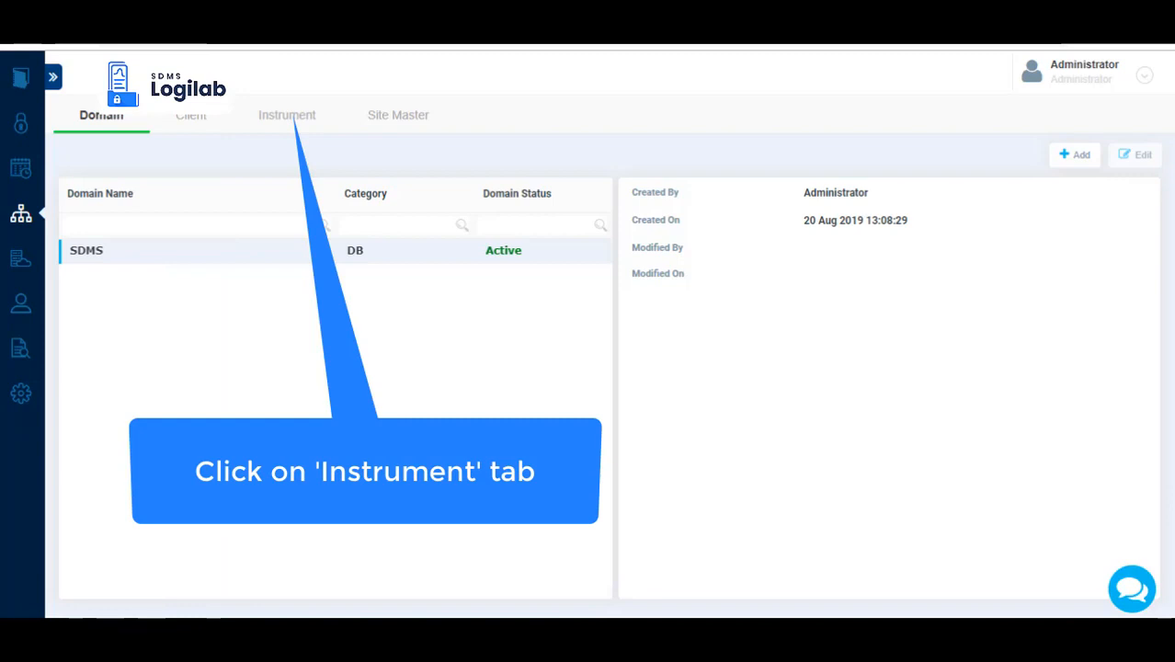
{"action": "left_click", "coordinate": [284, 121]}
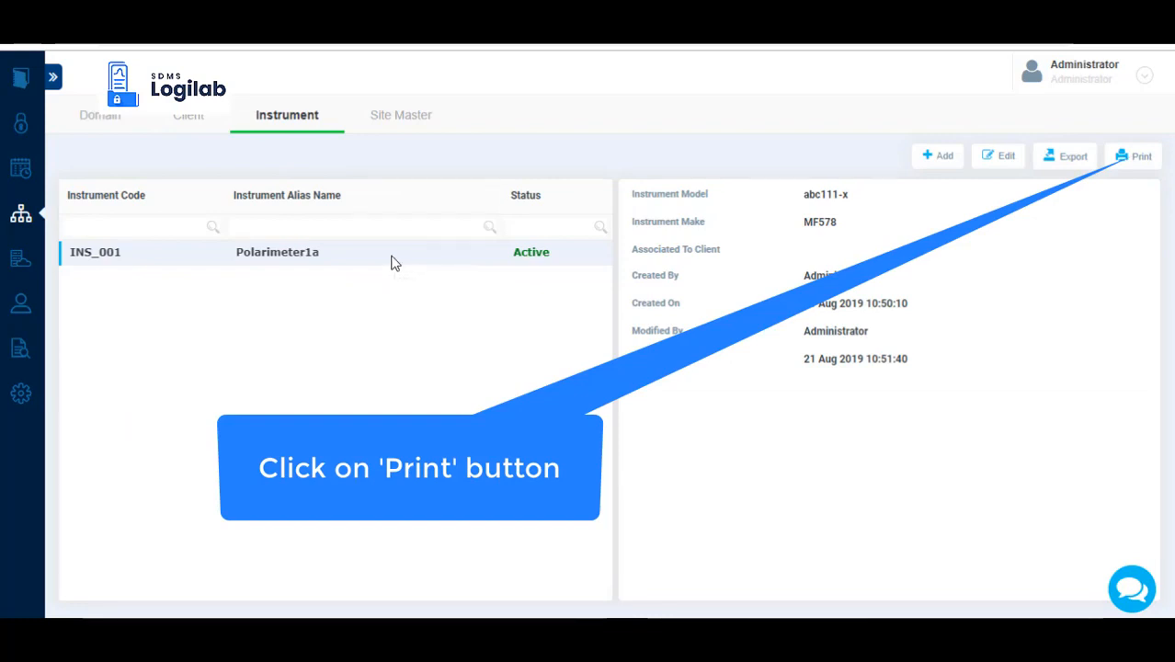
{"action": "left_click", "coordinate": [1138, 157]}
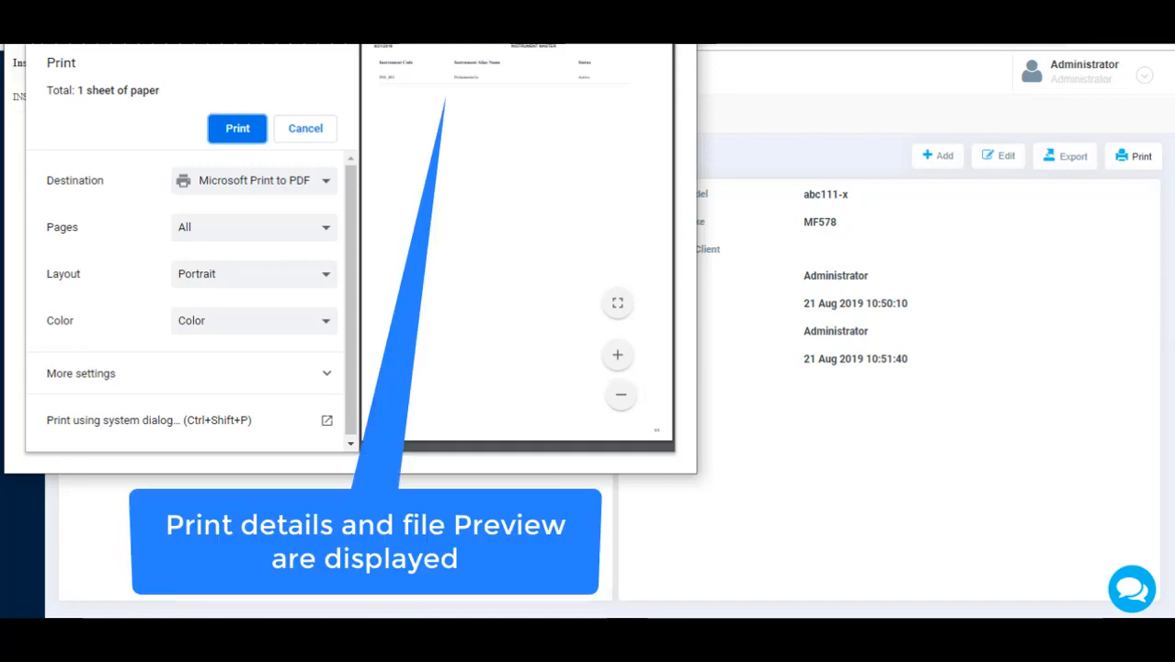
{"action": "left_click", "coordinate": [232, 129]}
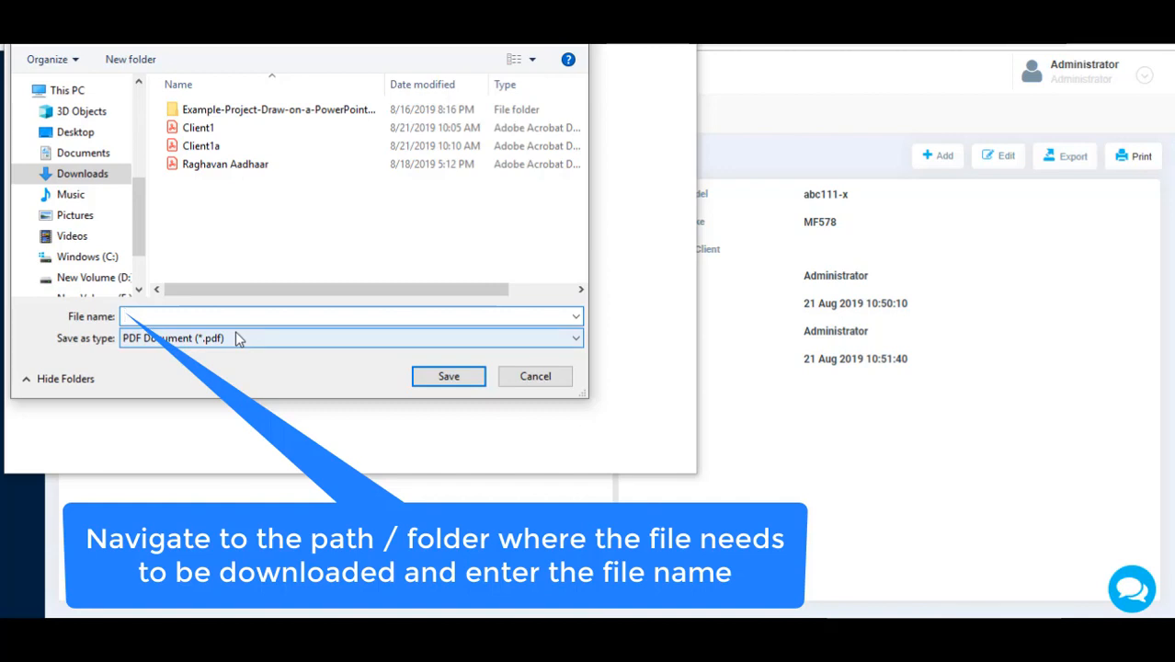
{"action": "type", "text": "Ins01"}
{"action": "left_click", "coordinate": [437, 378]}
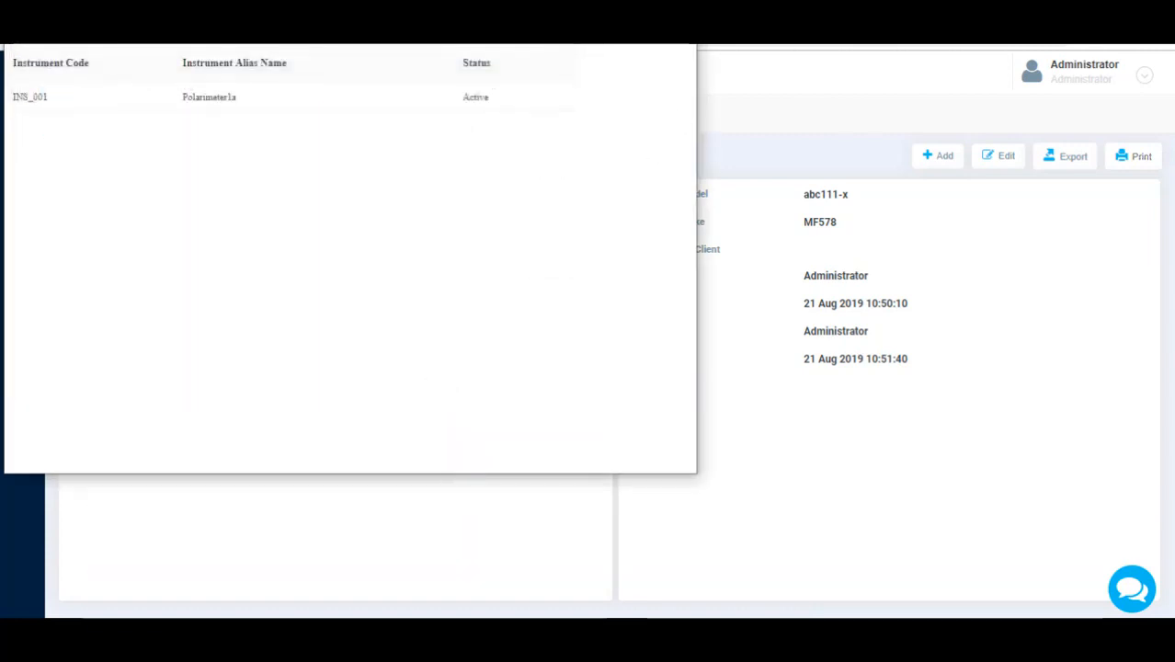
{"action": "left_click", "coordinate": [678, 11]}
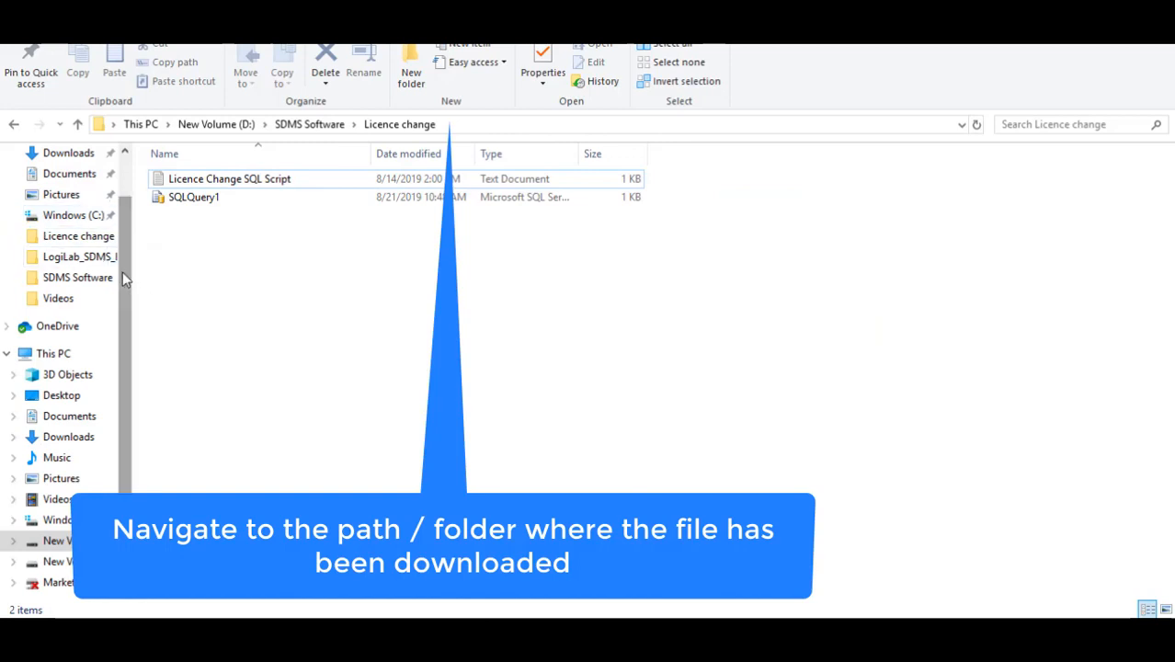
Open the Ins01 PDF from the Downloads folder in File Explorer.
{"action": "scroll", "coordinate": [122, 273], "scroll_direction": "up", "scroll_amount": 3}
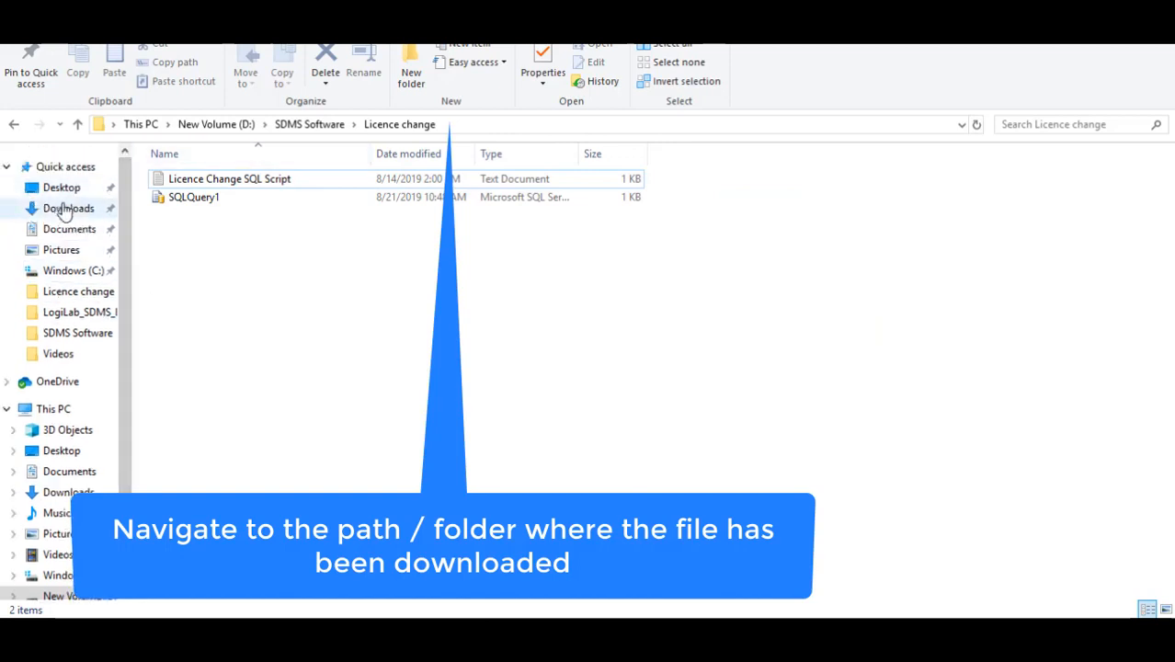
{"action": "left_click", "coordinate": [68, 207]}
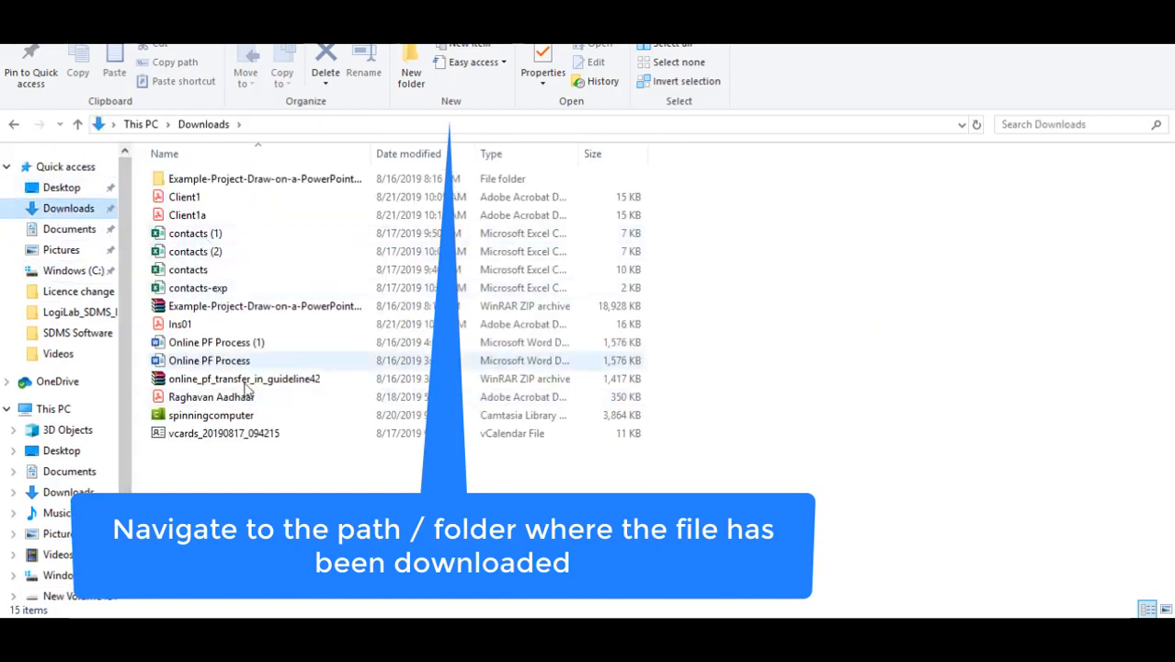
{"action": "double_click", "coordinate": [208, 325]}
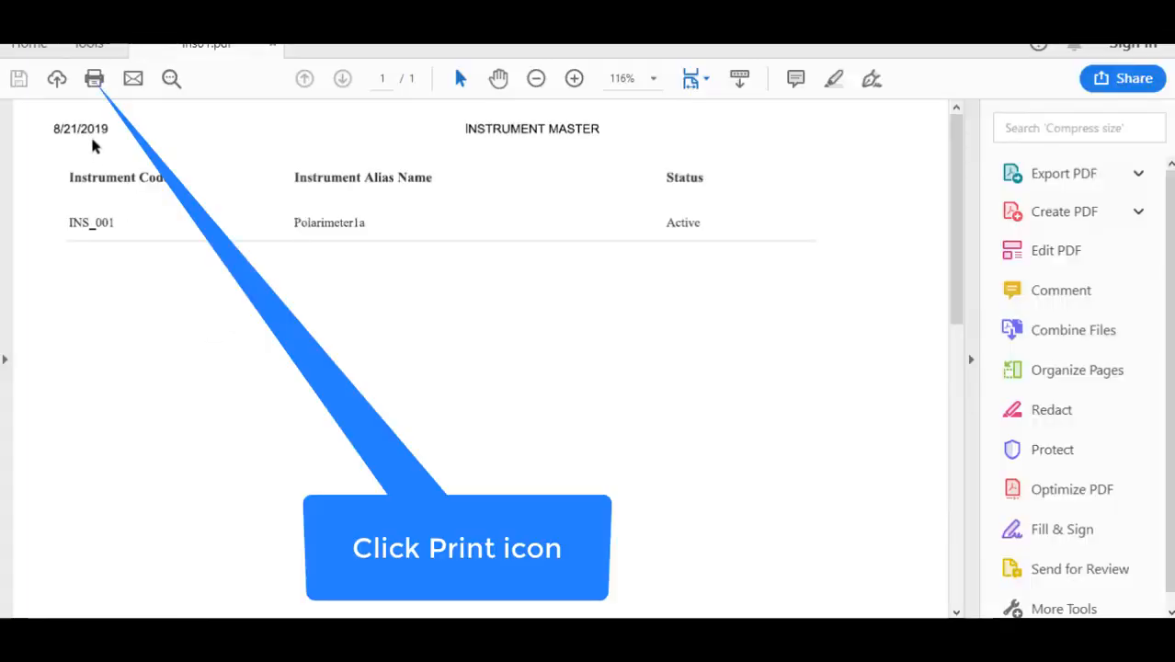
Check the available printers in the print settings of the Ins01 PDF and leave without printing.
{"action": "left_click", "coordinate": [33, 44]}
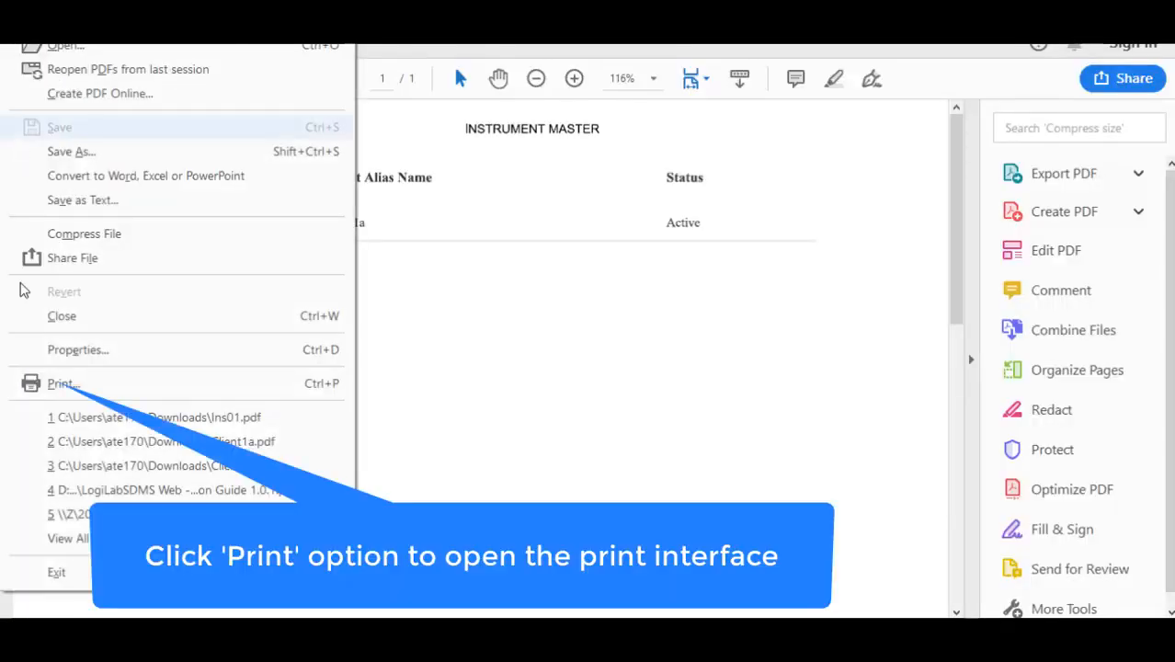
{"action": "left_click", "coordinate": [55, 388]}
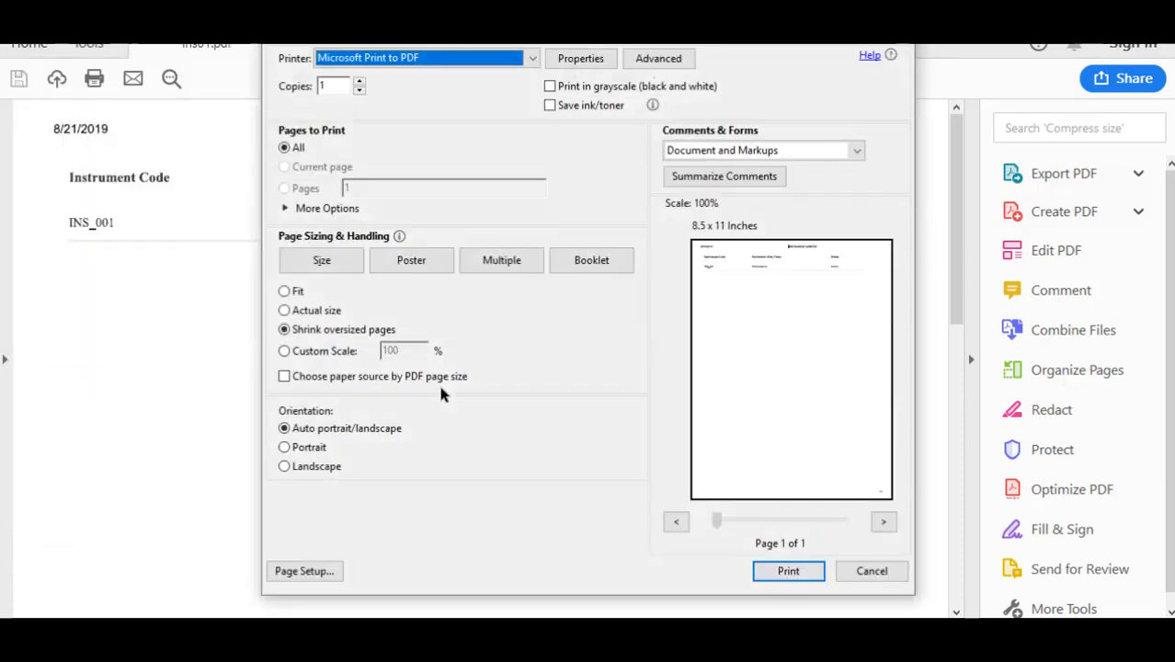
{"action": "left_click", "coordinate": [532, 58]}
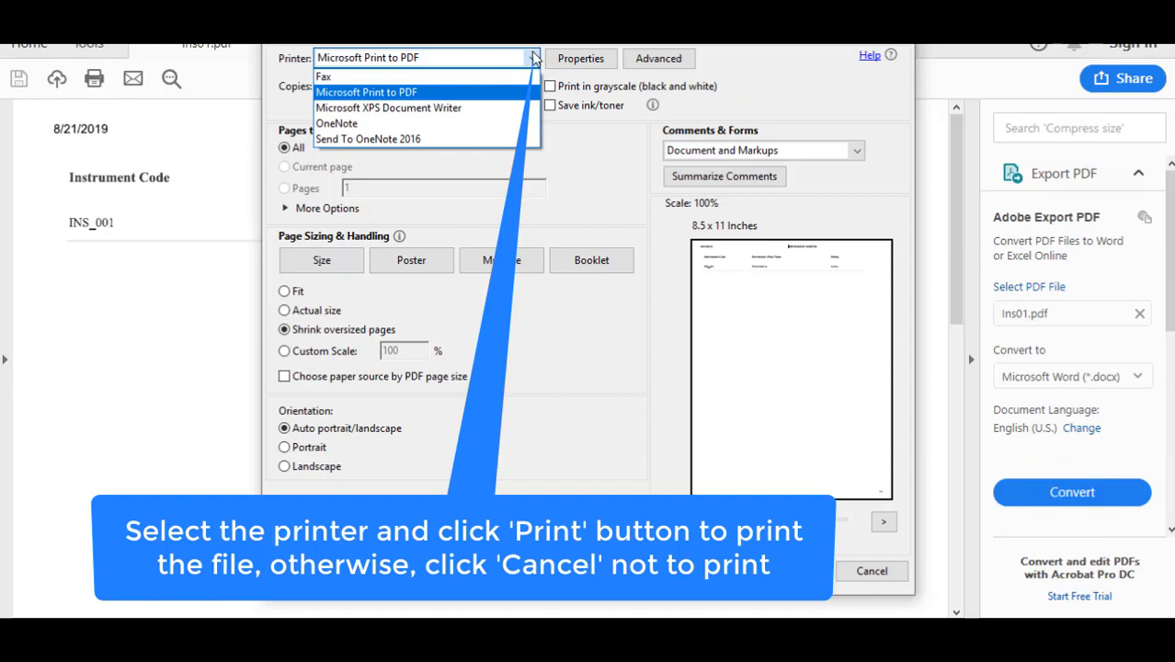
{"action": "left_click", "coordinate": [879, 573]}
{"action": "left_click", "coordinate": [879, 573]}
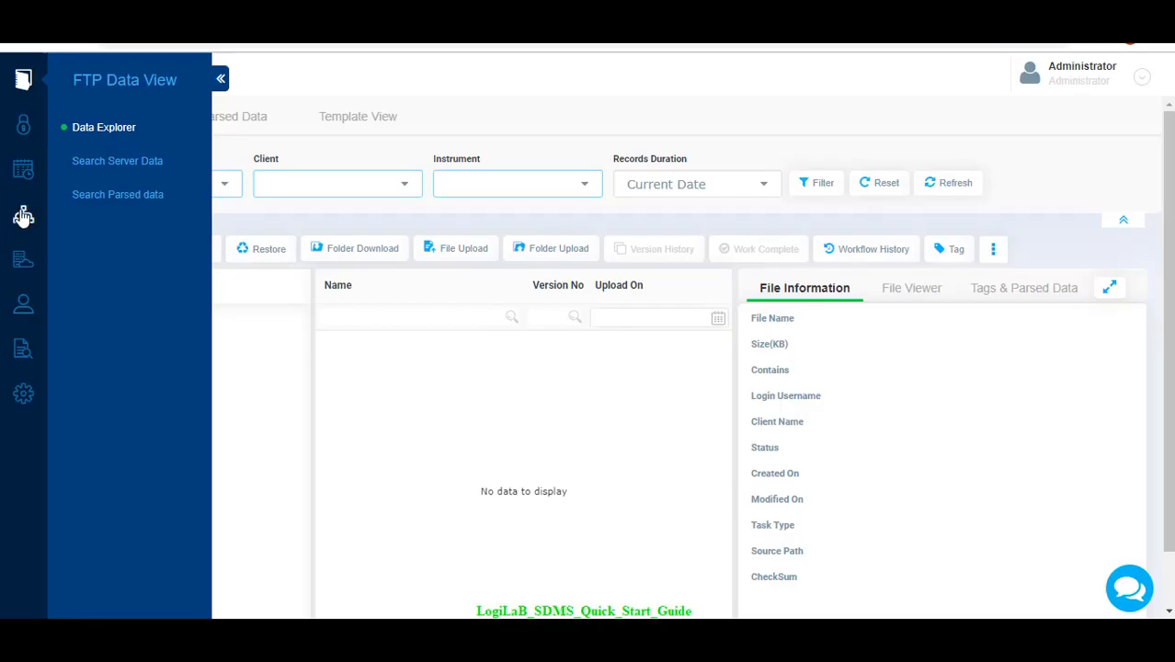
Edit the AGL64 client in the base master, map the Polarimeter1a instrument to it and submit the change.
{"action": "left_click", "coordinate": [23, 215]}
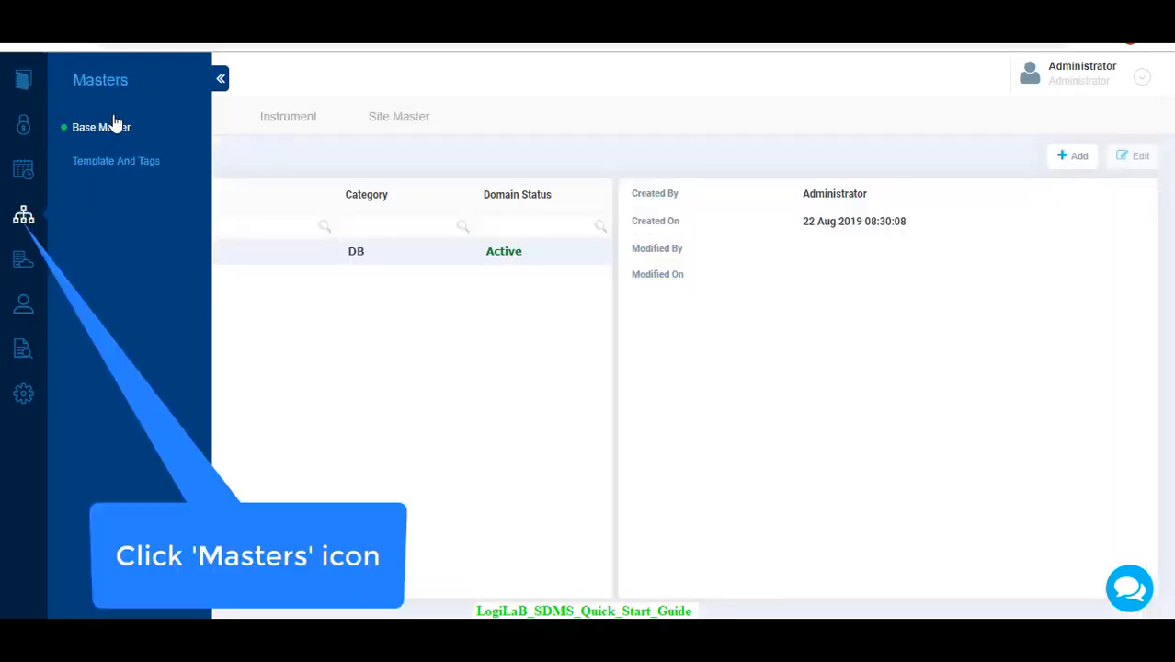
{"action": "left_click", "coordinate": [217, 81]}
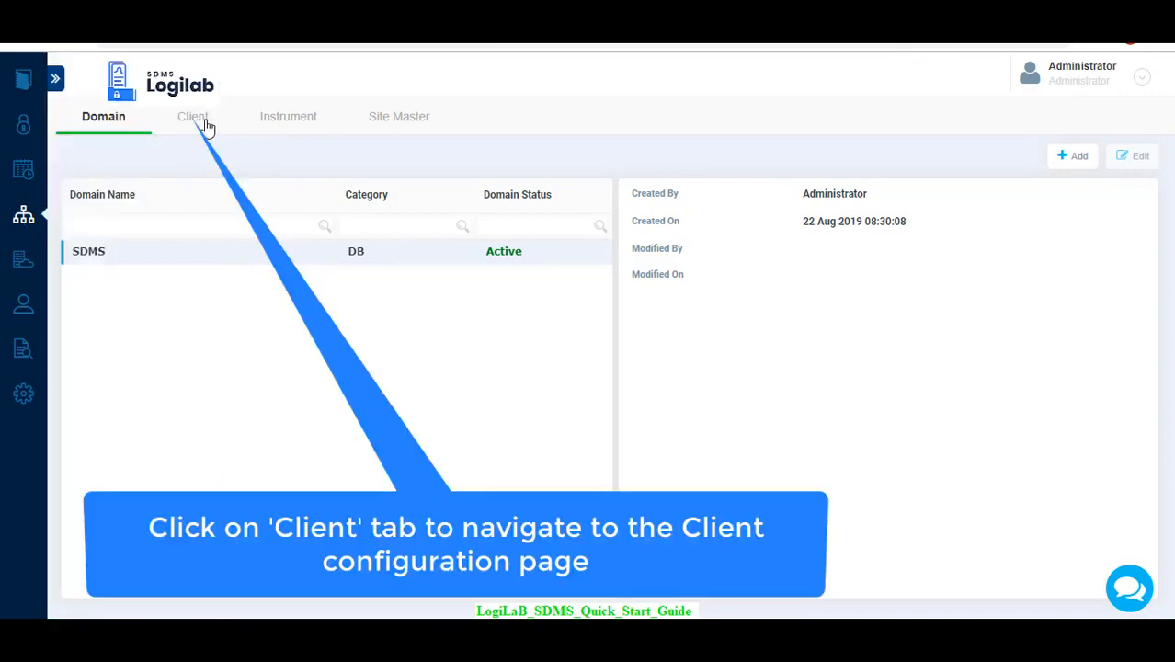
{"action": "left_click", "coordinate": [204, 127]}
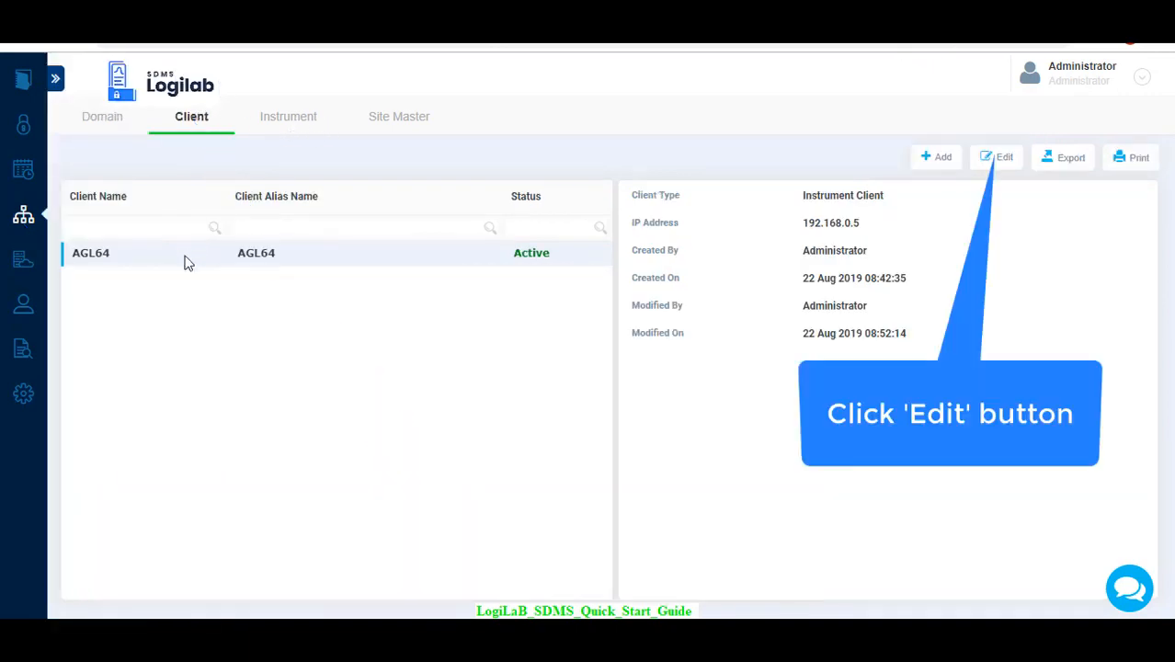
{"action": "left_click", "coordinate": [1000, 164]}
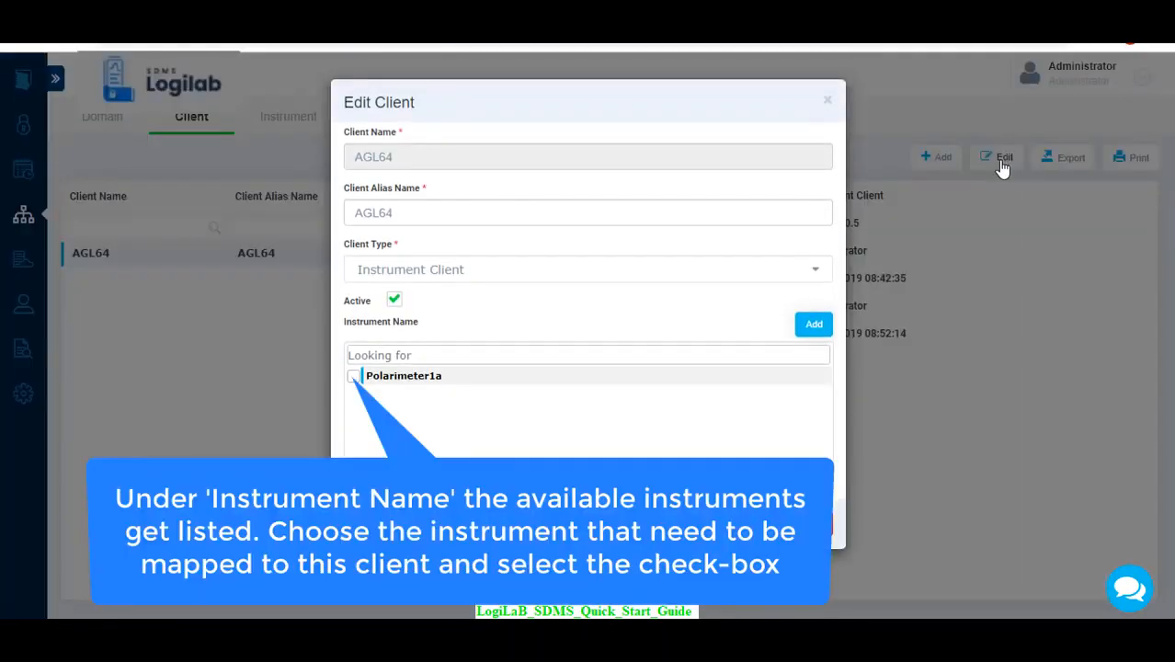
{"action": "left_click", "coordinate": [354, 377]}
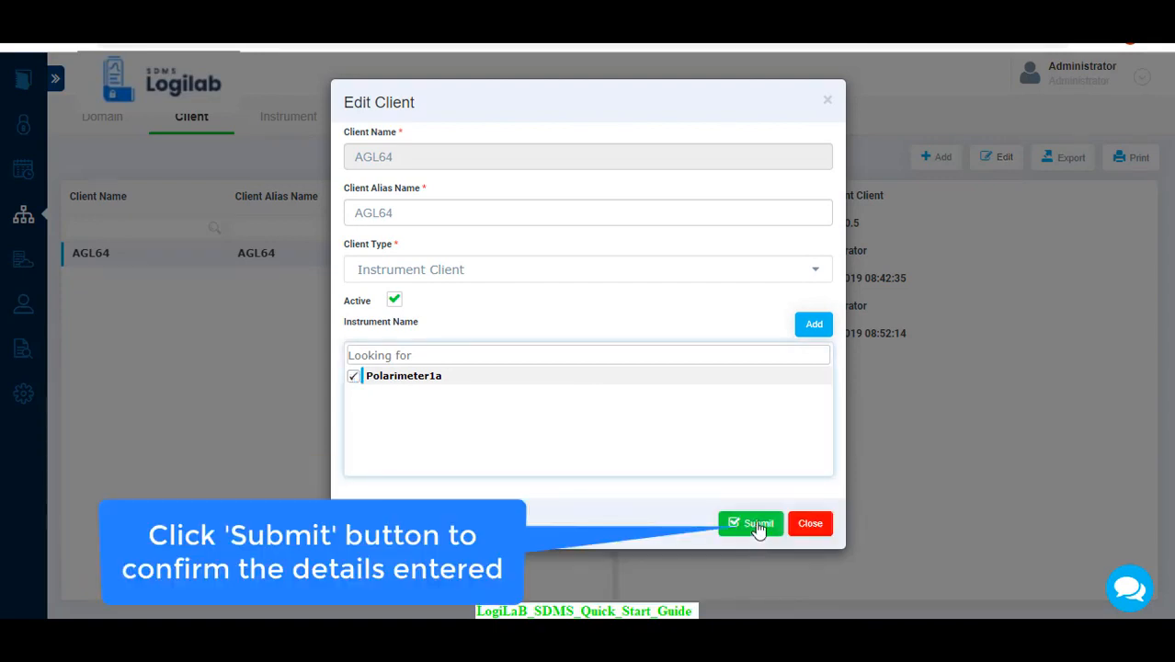
{"action": "left_click", "coordinate": [757, 526]}
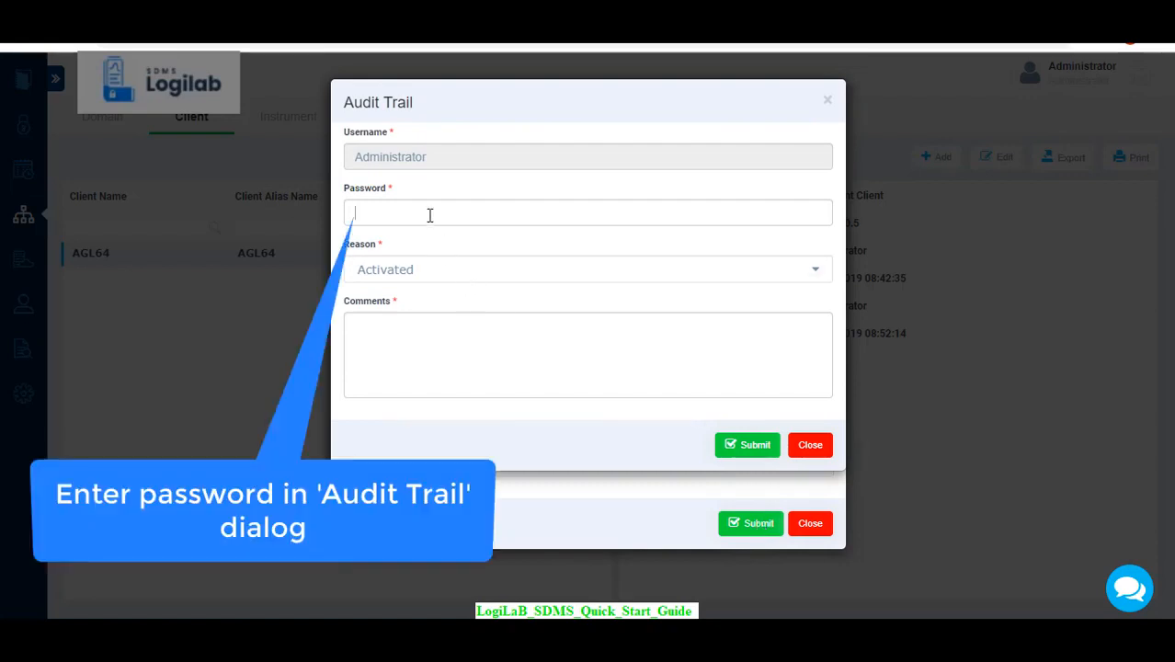
Authorize the audit trail entry with the account password and comment "Instrument added", submit it, and check the AGL64 client's instrument mapping.
{"action": "left_click", "coordinate": [429, 214]}
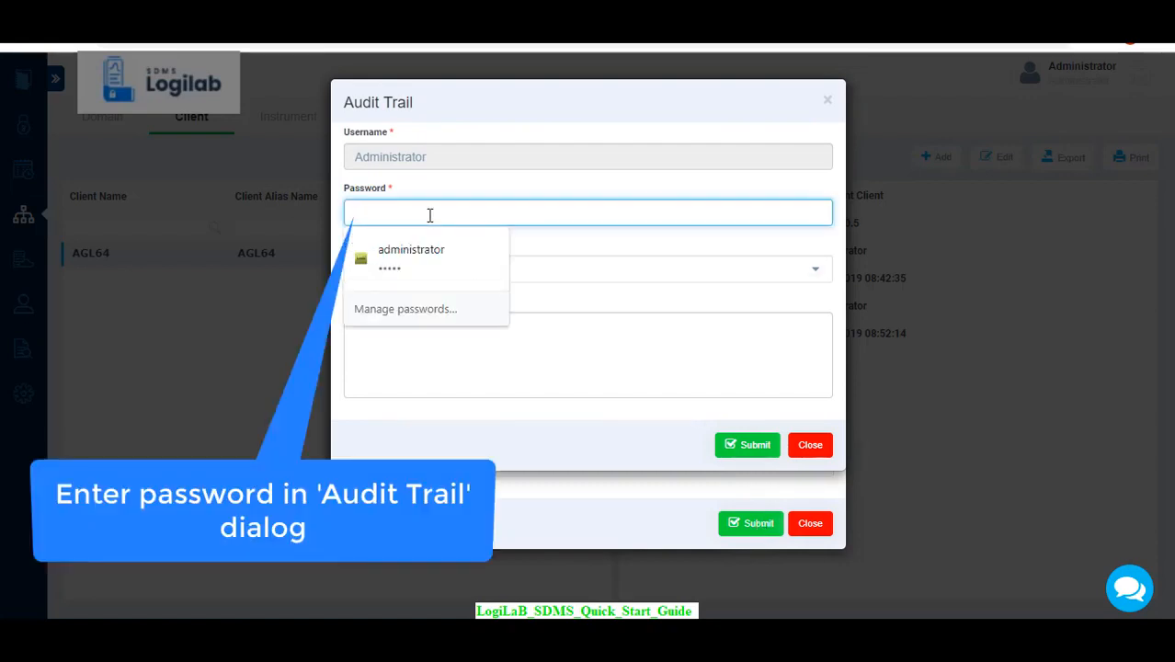
{"action": "type", "text": "a"}
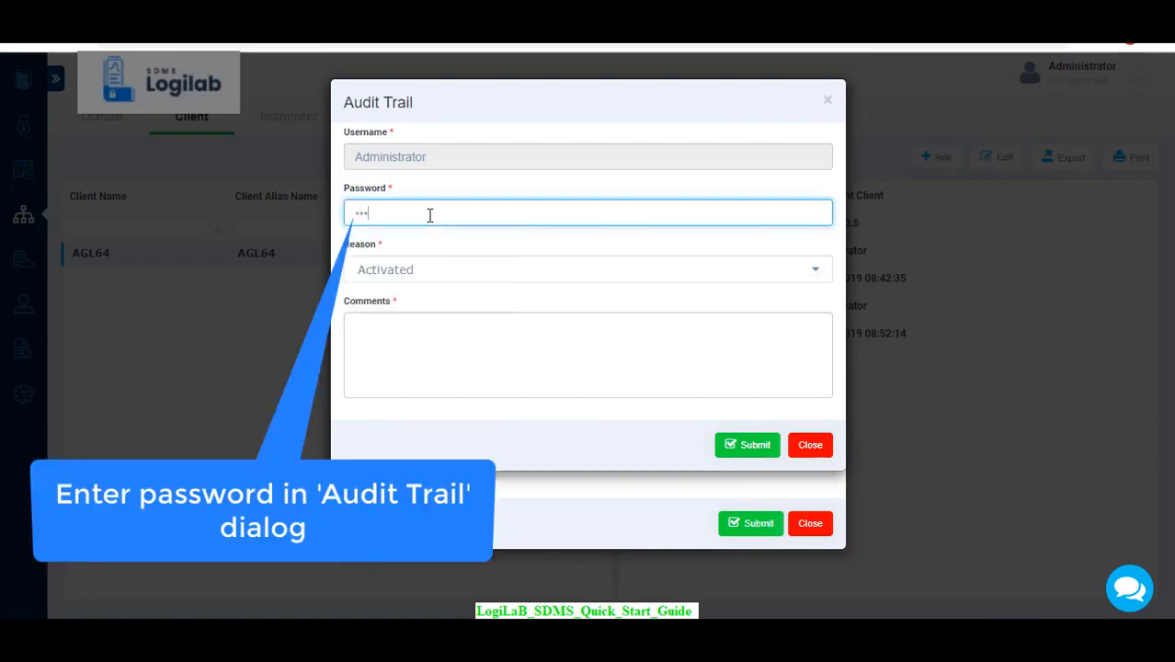
{"action": "type", "text": "dmin"}
{"action": "key", "text": "Tab"}
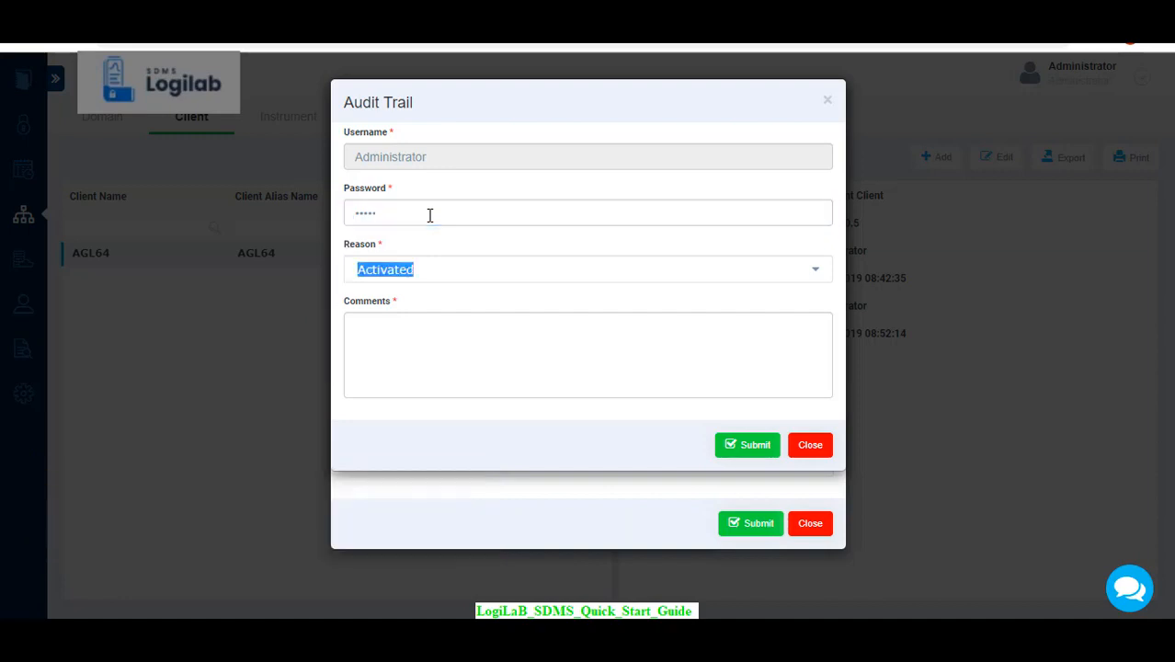
{"action": "left_click", "coordinate": [437, 338]}
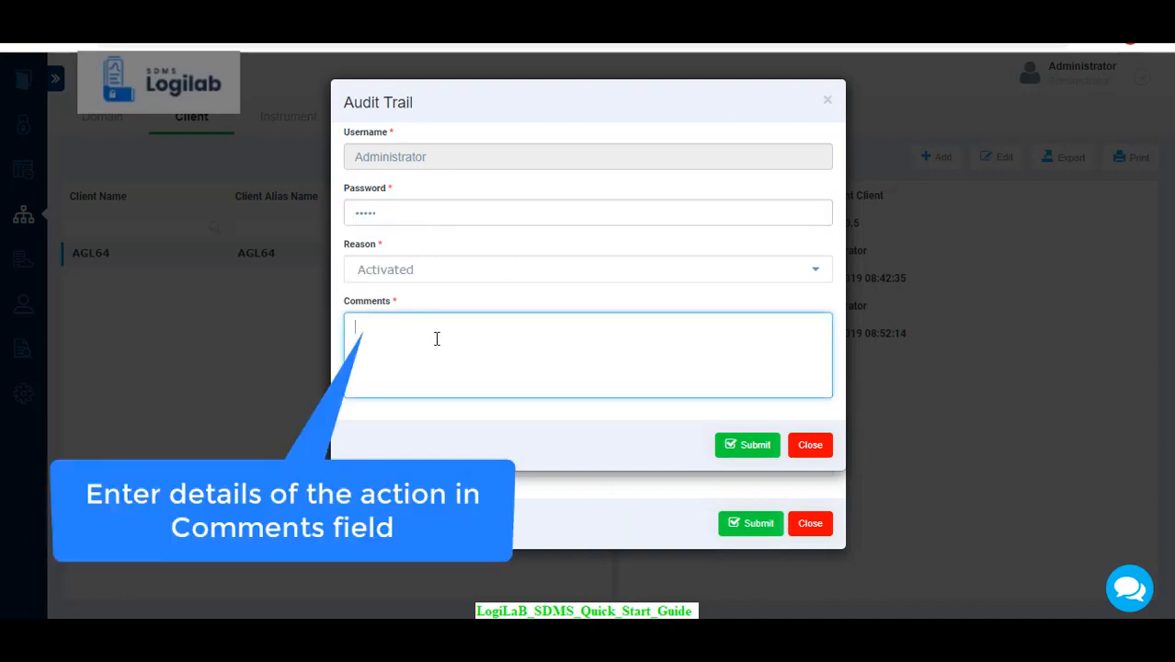
{"action": "type", "text": "Instrument added"}
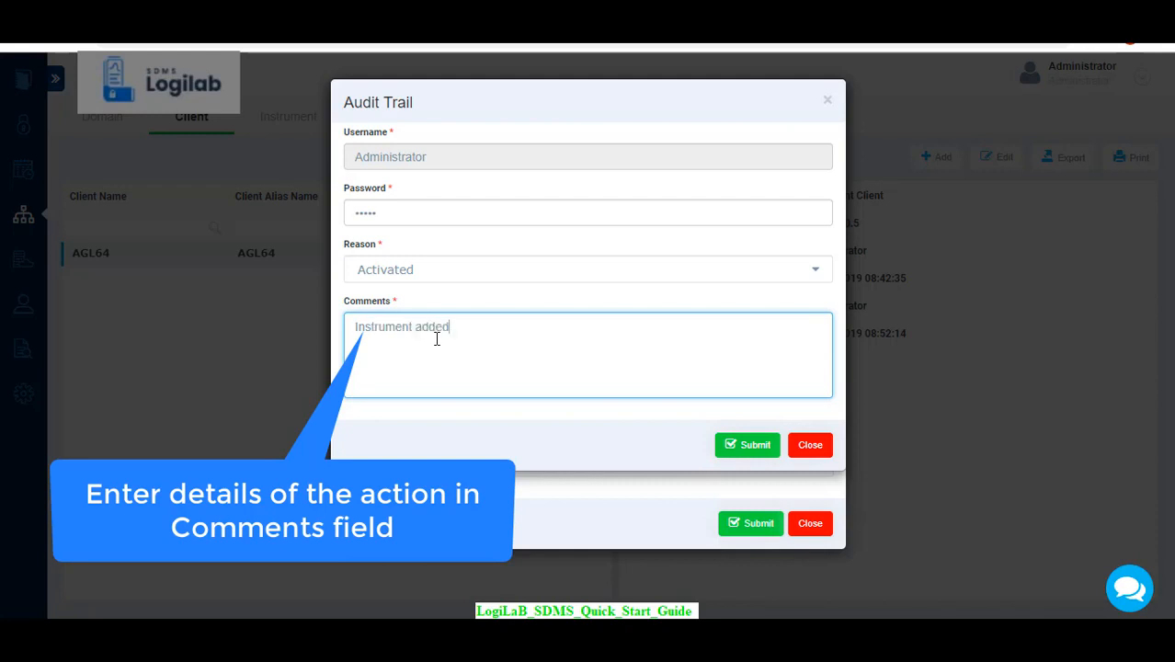
{"action": "left_click", "coordinate": [747, 446]}
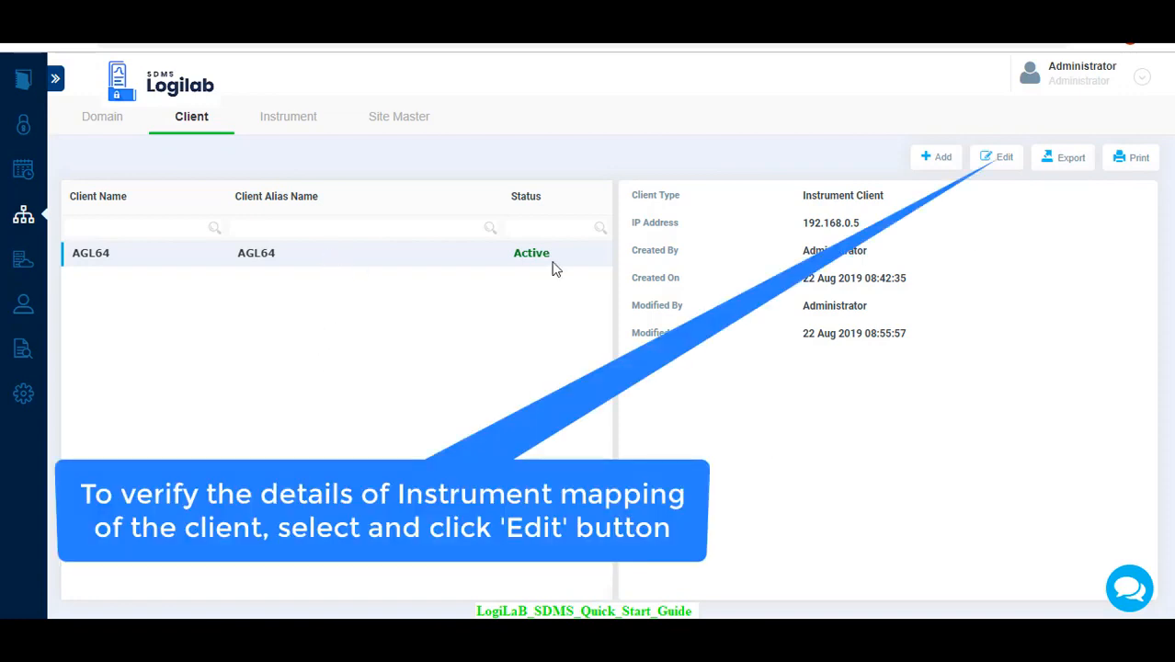
{"action": "left_click", "coordinate": [1005, 162]}
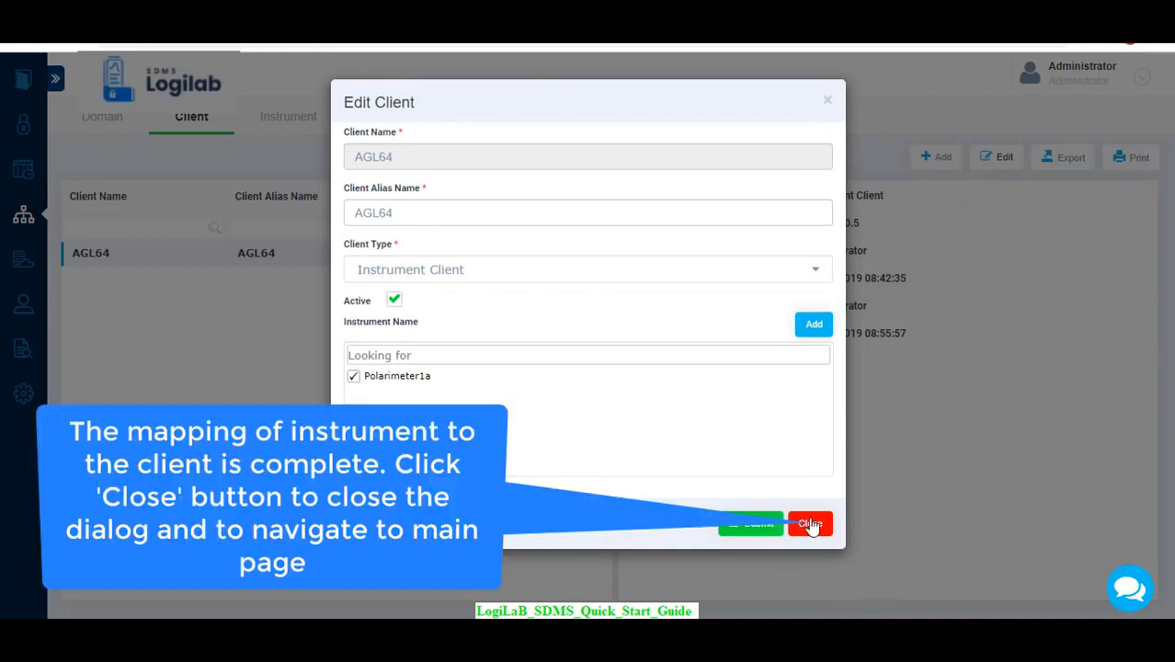
{"action": "left_click", "coordinate": [809, 524]}
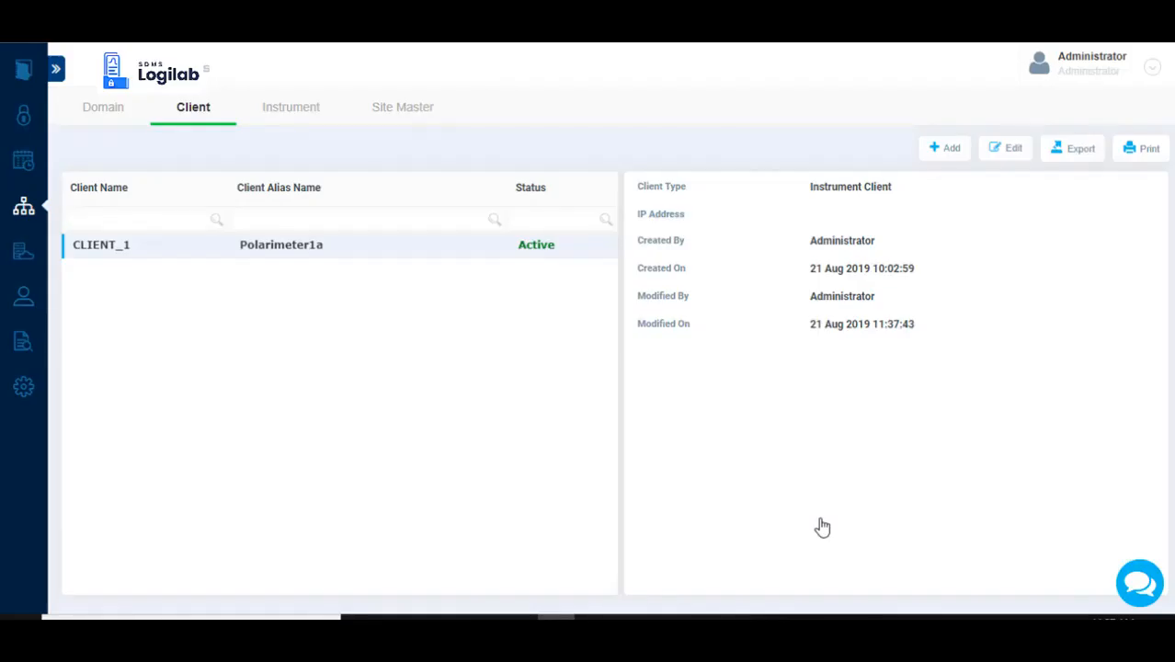
Start a new client named CLIENT2 with the alias name Polarimeter2 and mark it active.
{"action": "left_click", "coordinate": [933, 156]}
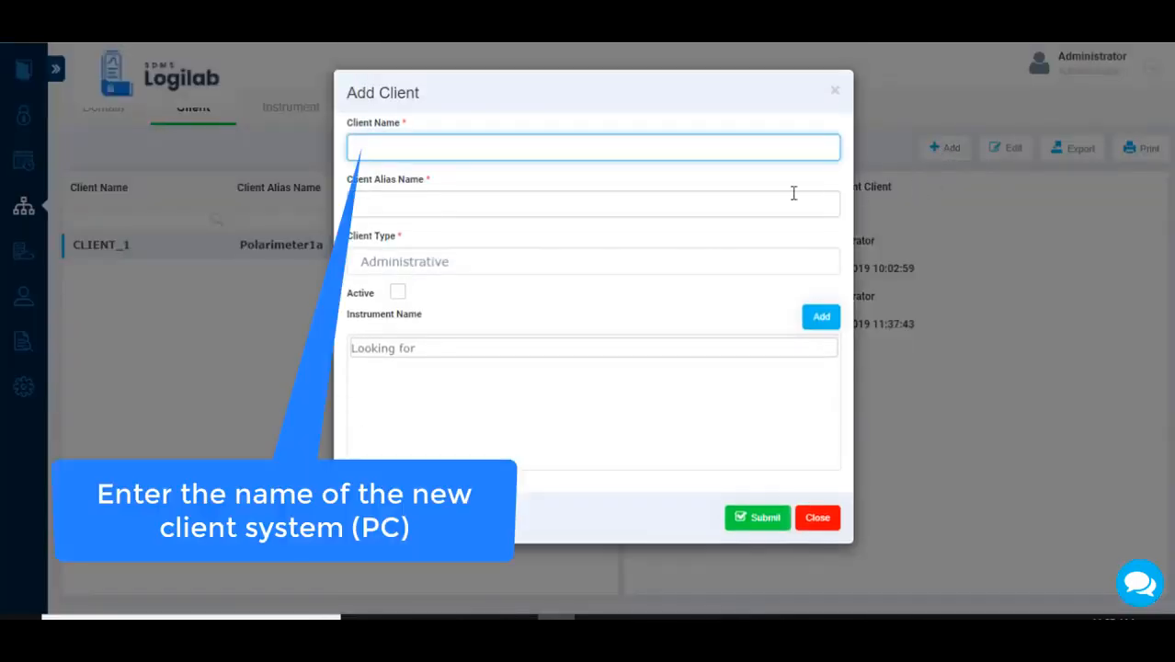
{"action": "type", "text": "CLIENT2"}
{"action": "left_click", "coordinate": [540, 206]}
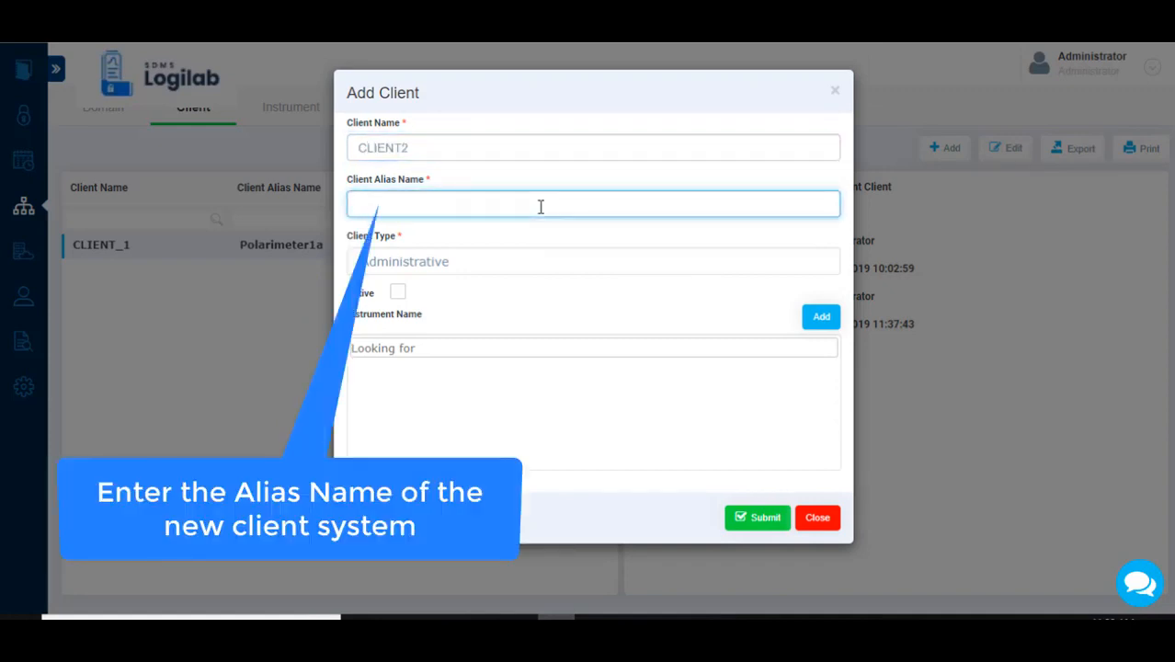
{"action": "type", "text": "Polarimeter2"}
{"action": "left_click", "coordinate": [398, 292]}
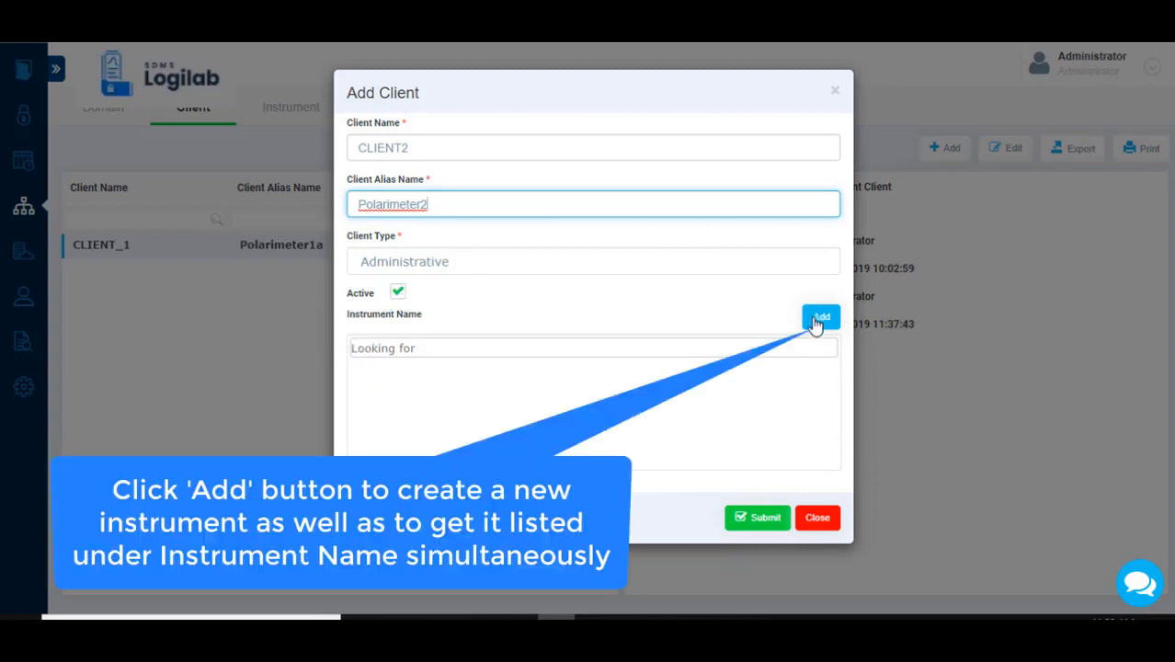
Start a new instrument from the client form with code INS002 and alias name Polarimeter2.
{"action": "left_click", "coordinate": [820, 317]}
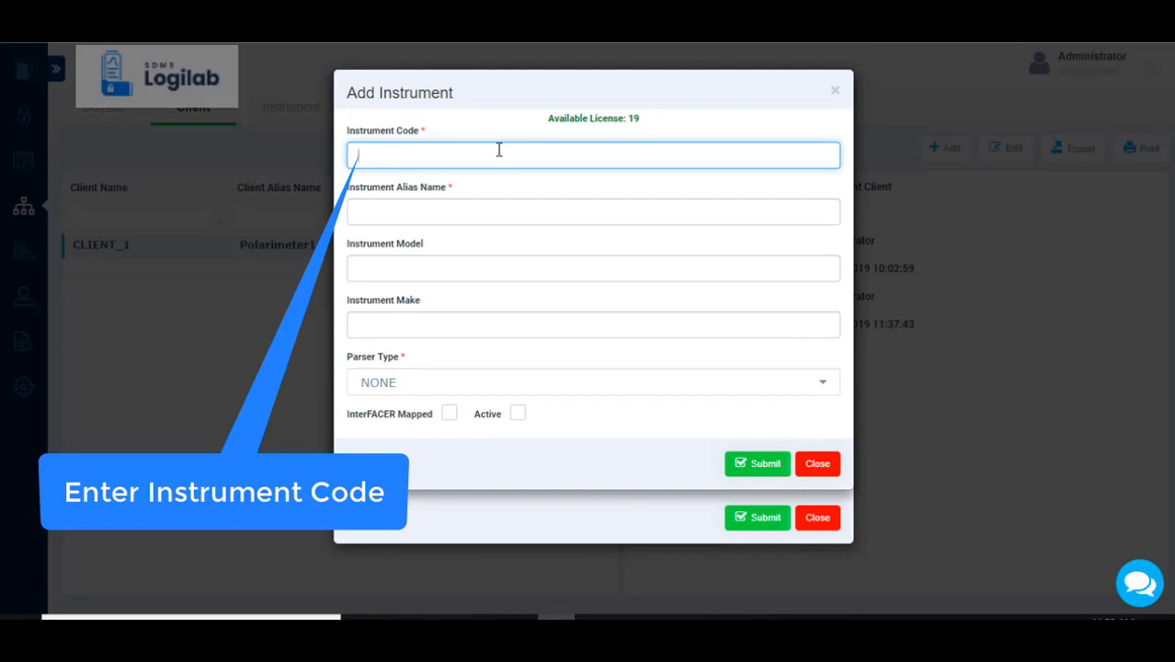
{"action": "type", "text": "INS002"}
{"action": "left_click", "coordinate": [474, 213]}
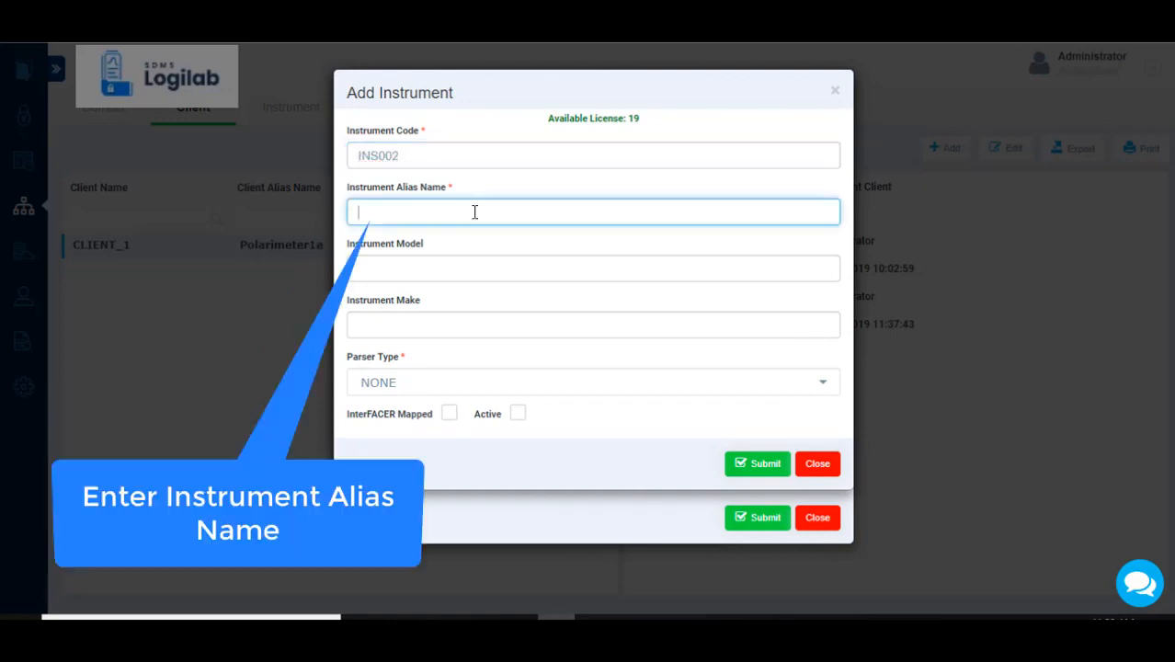
{"action": "type", "text": "Polarimeter2"}
Set the instrument's model to ABC333 and make to XX678, mark it active and submit it.
{"action": "left_click", "coordinate": [437, 272]}
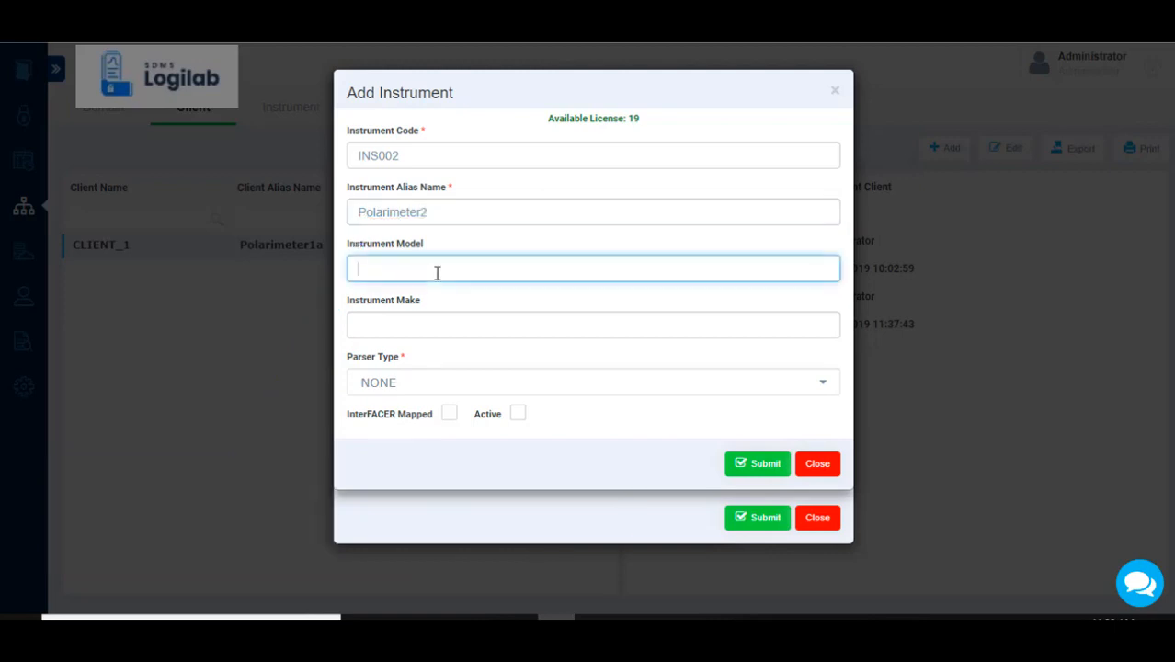
{"action": "type", "text": "ABC"}
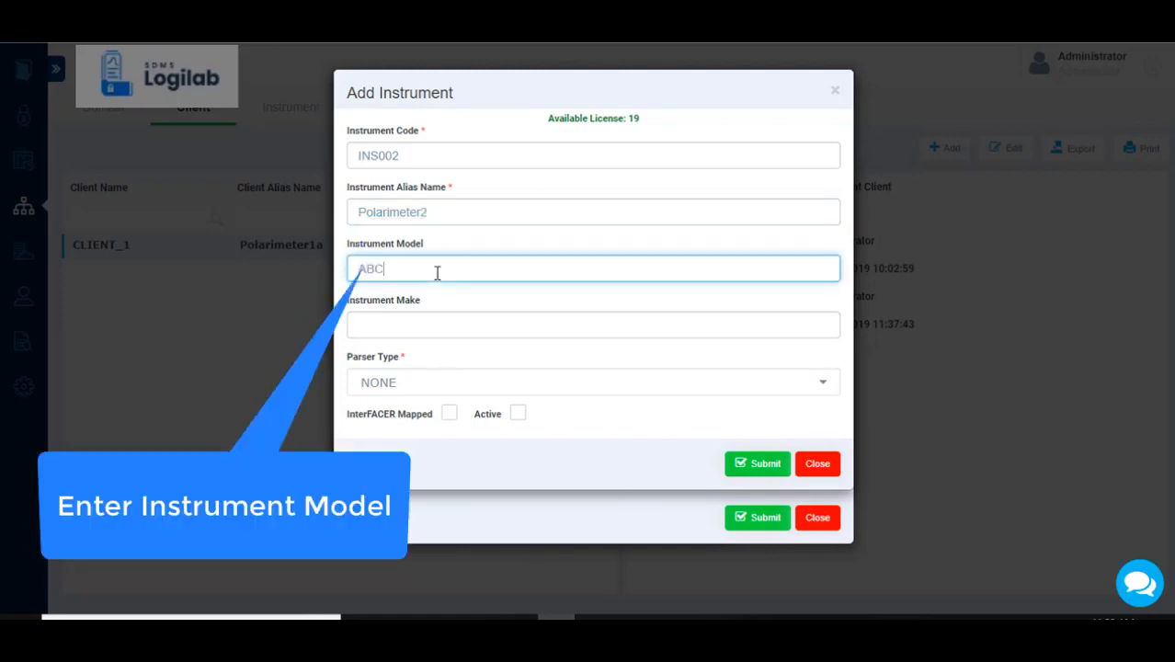
{"action": "type", "text": "333"}
{"action": "left_click", "coordinate": [428, 319]}
{"action": "type", "text": "XX678"}
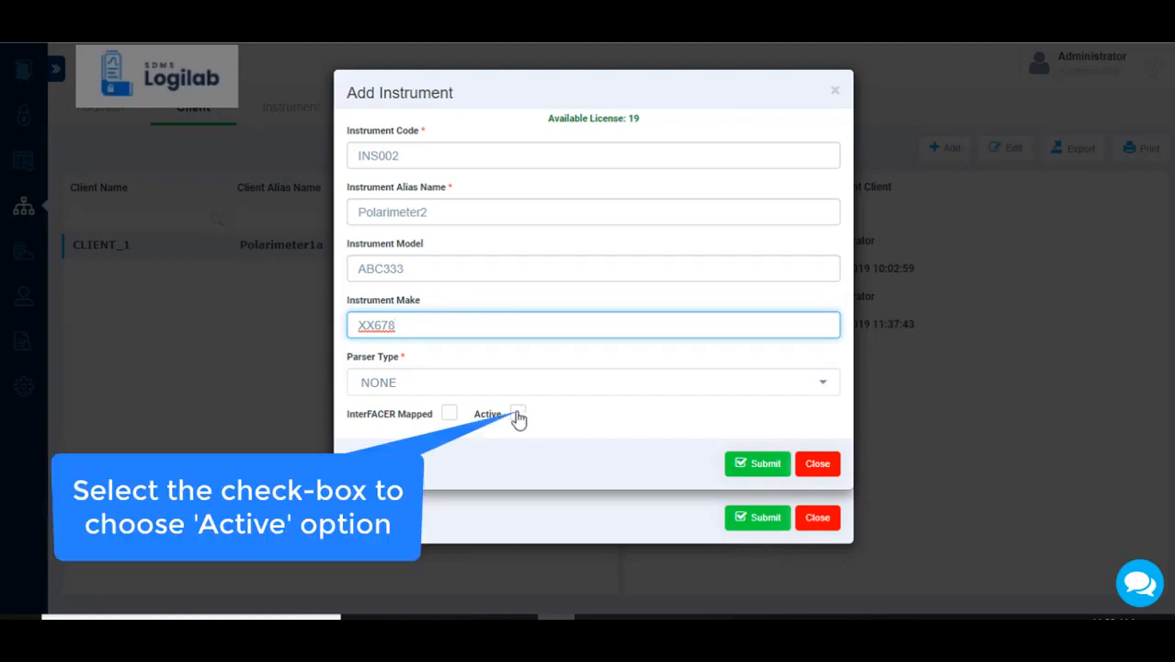
{"action": "left_click", "coordinate": [517, 413]}
{"action": "left_click", "coordinate": [761, 466]}
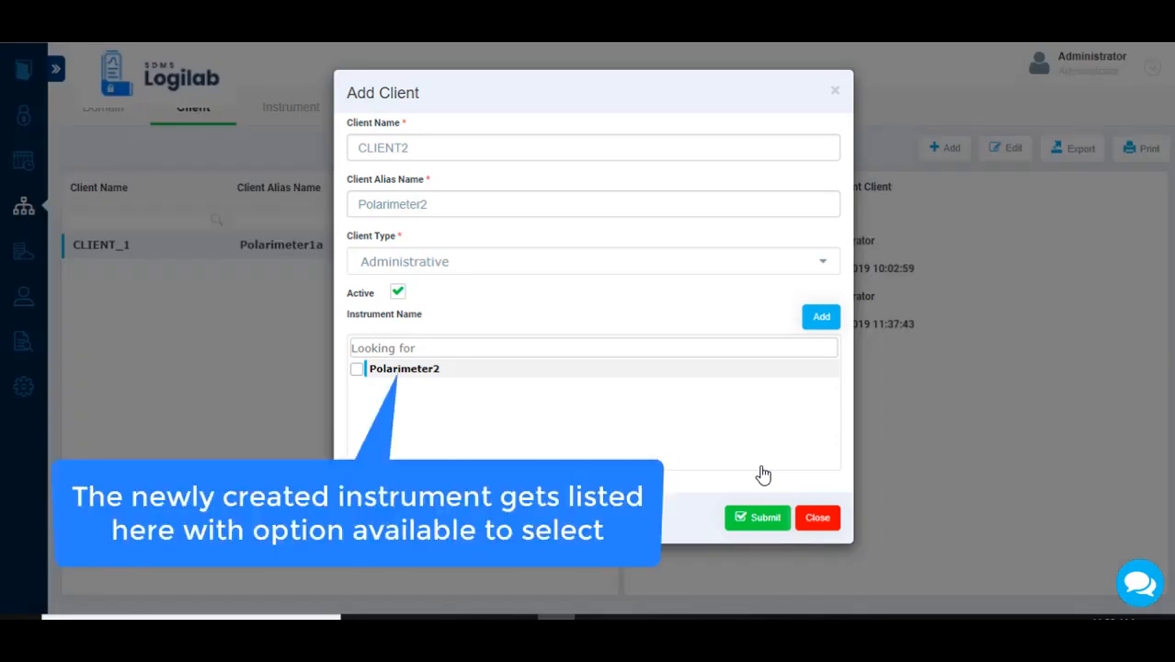
Map the Polarimeter2 instrument to CLIENT2 and submit the new client.
{"action": "left_click", "coordinate": [357, 371]}
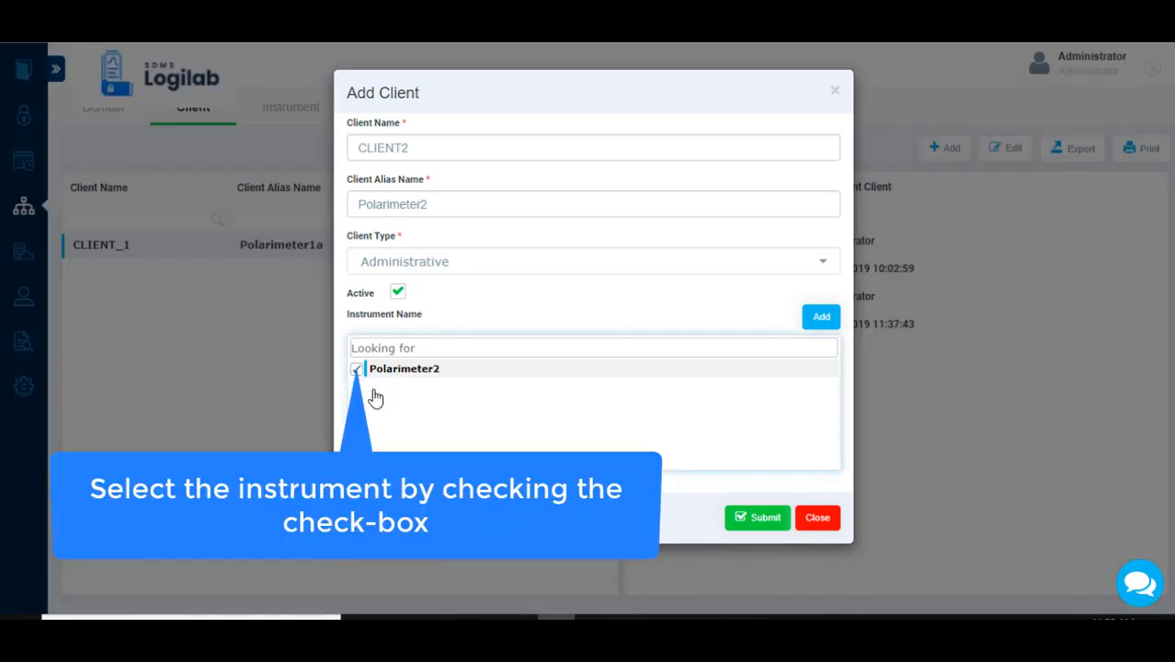
{"action": "left_click", "coordinate": [768, 520]}
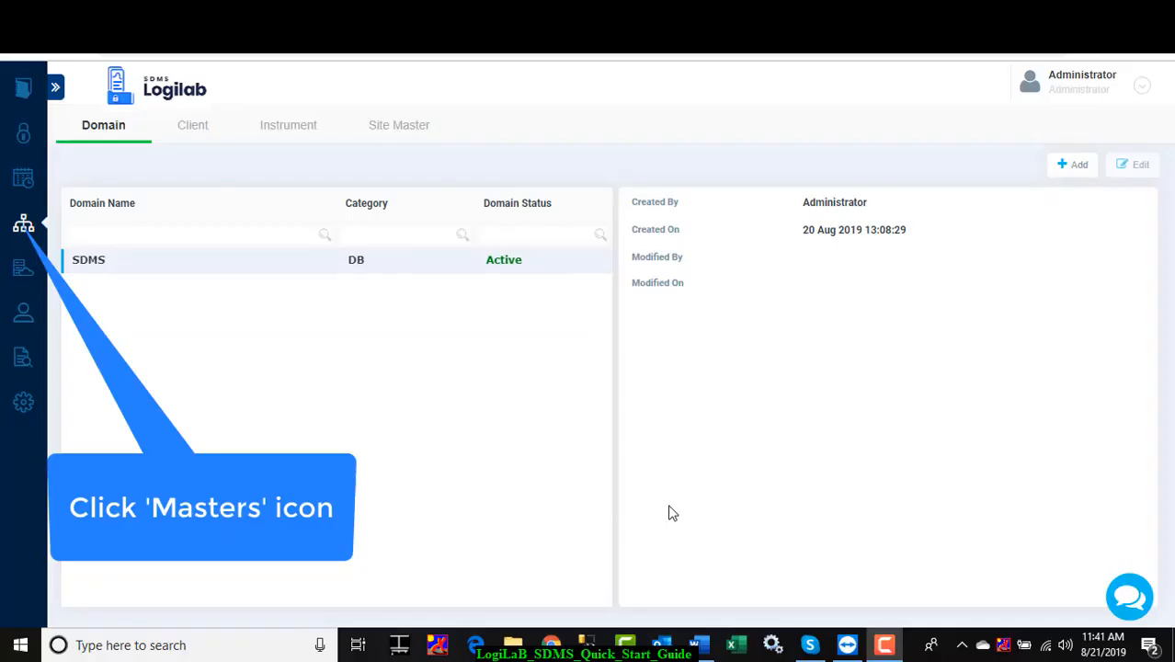
Start a new site in the Site Master with site code BLR001 and site name Bangalore.
{"action": "left_click", "coordinate": [24, 223]}
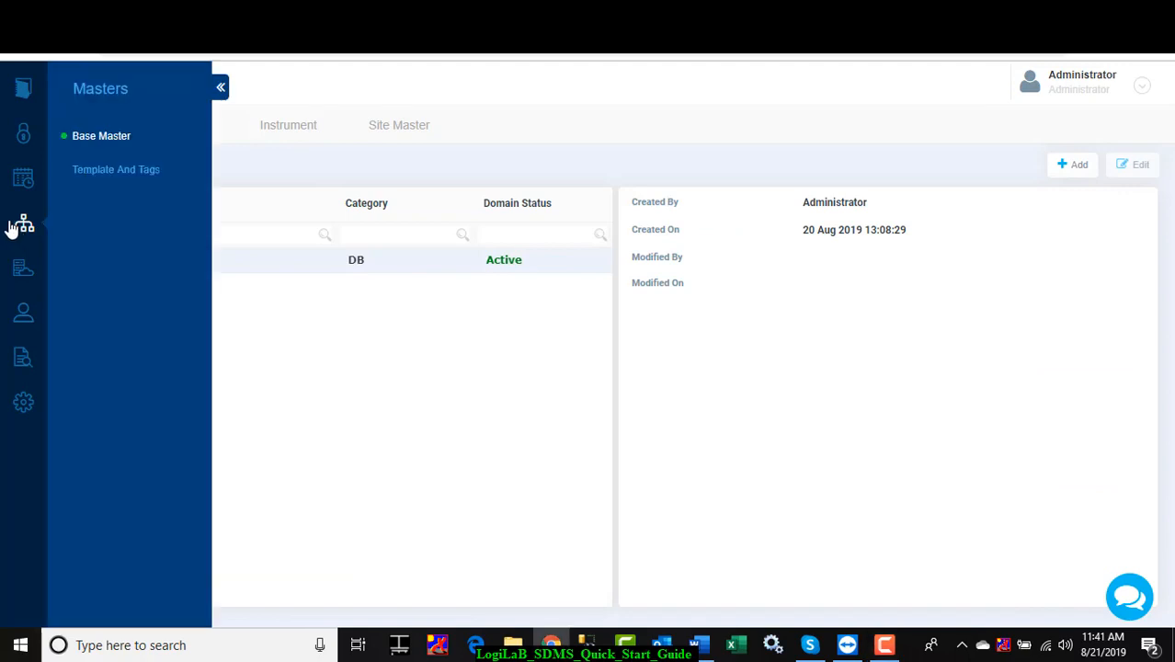
{"action": "left_click", "coordinate": [219, 90]}
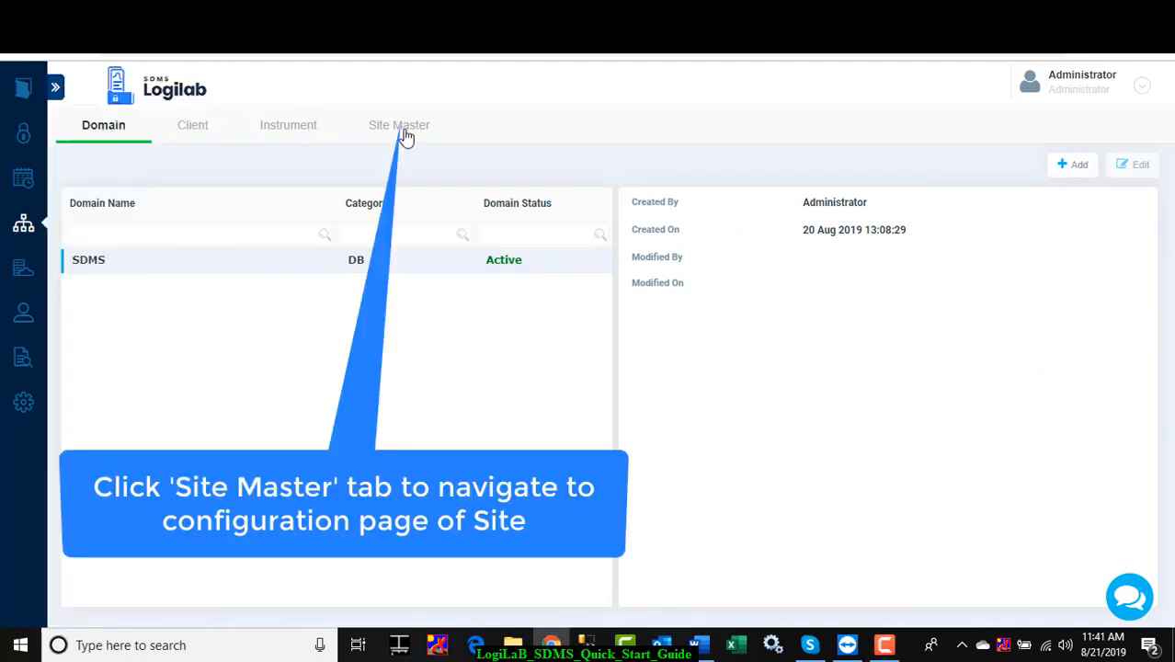
{"action": "left_click", "coordinate": [407, 135]}
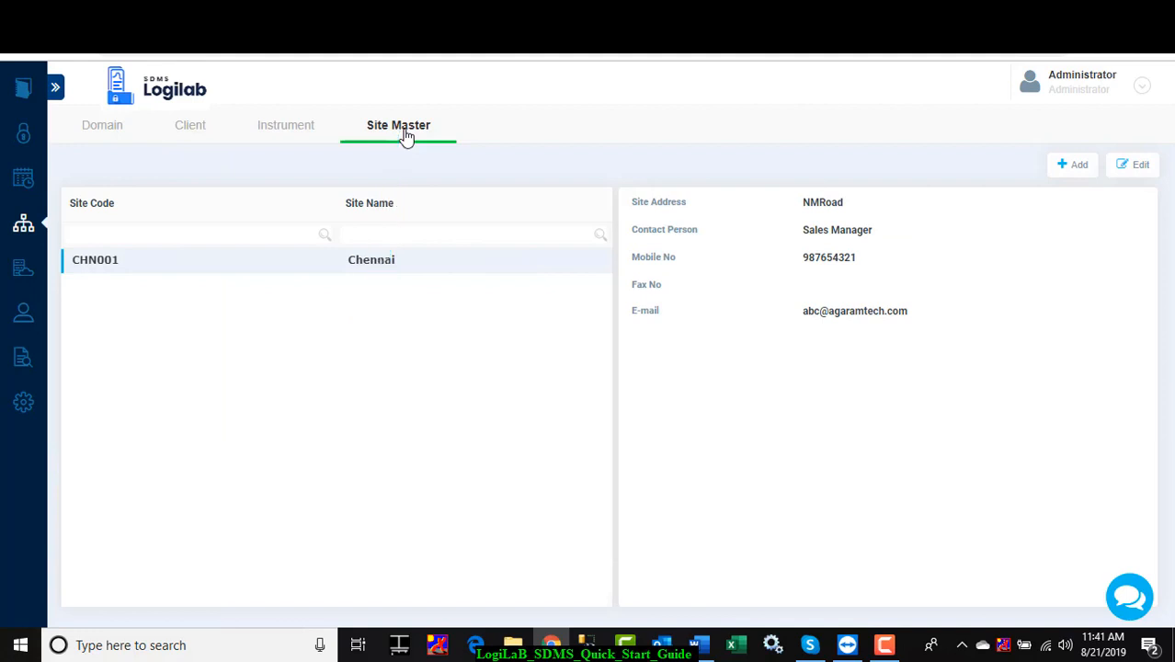
{"action": "left_click", "coordinate": [1073, 171]}
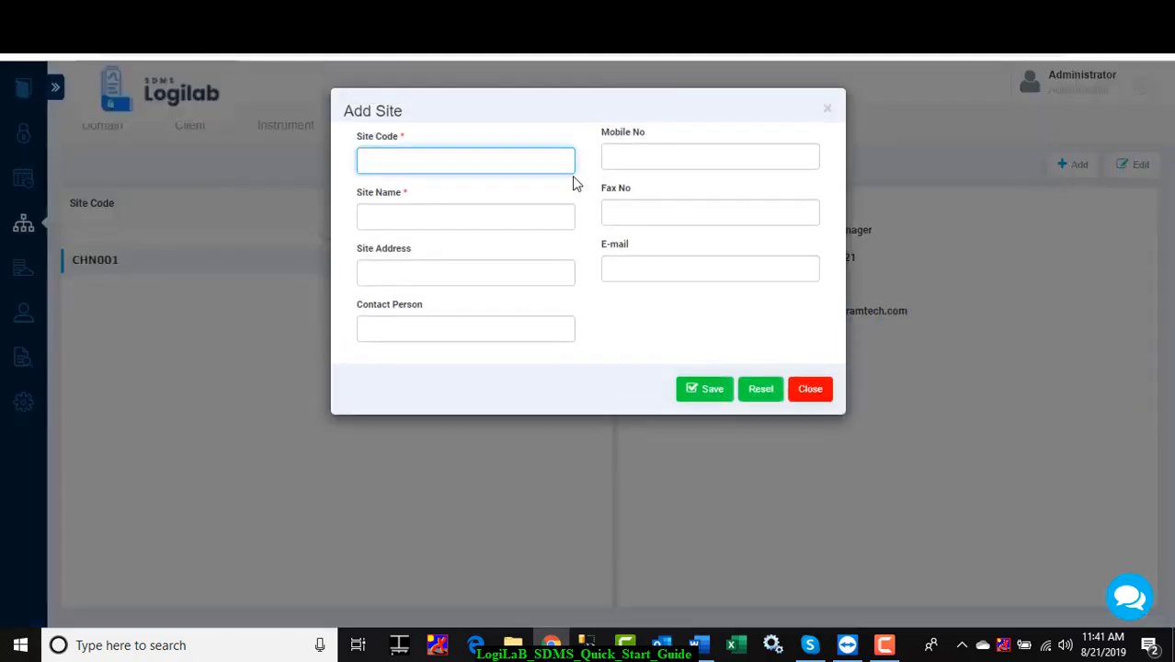
{"action": "type", "text": "BLR001"}
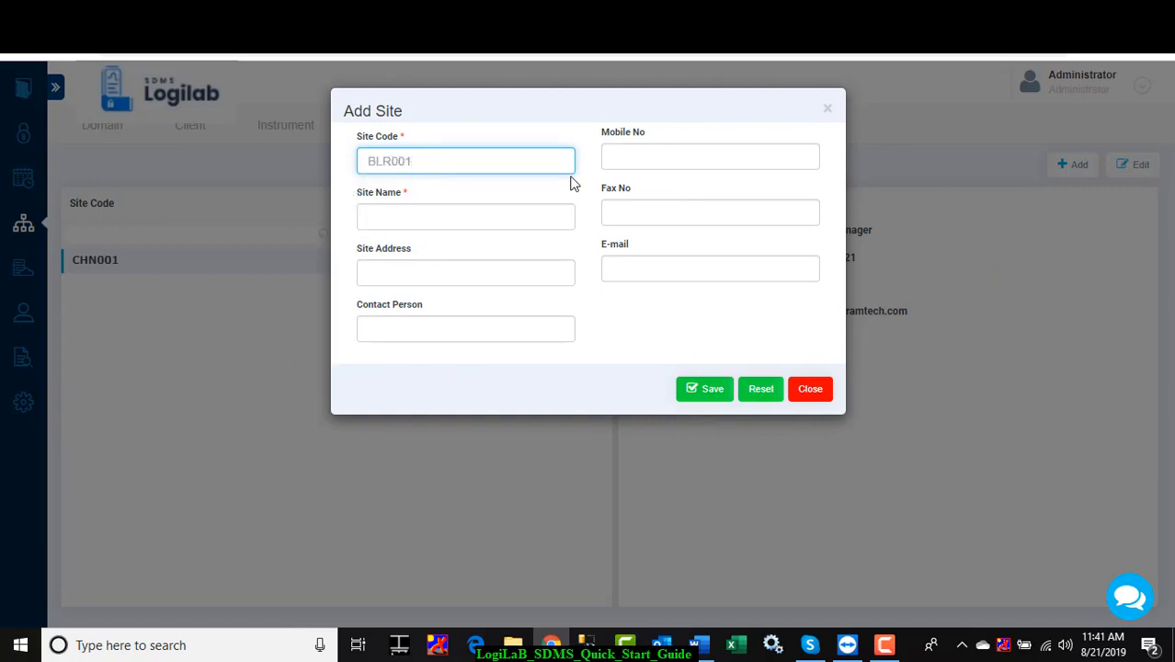
{"action": "left_click", "coordinate": [486, 219]}
{"action": "type", "text": "Bangalore"}
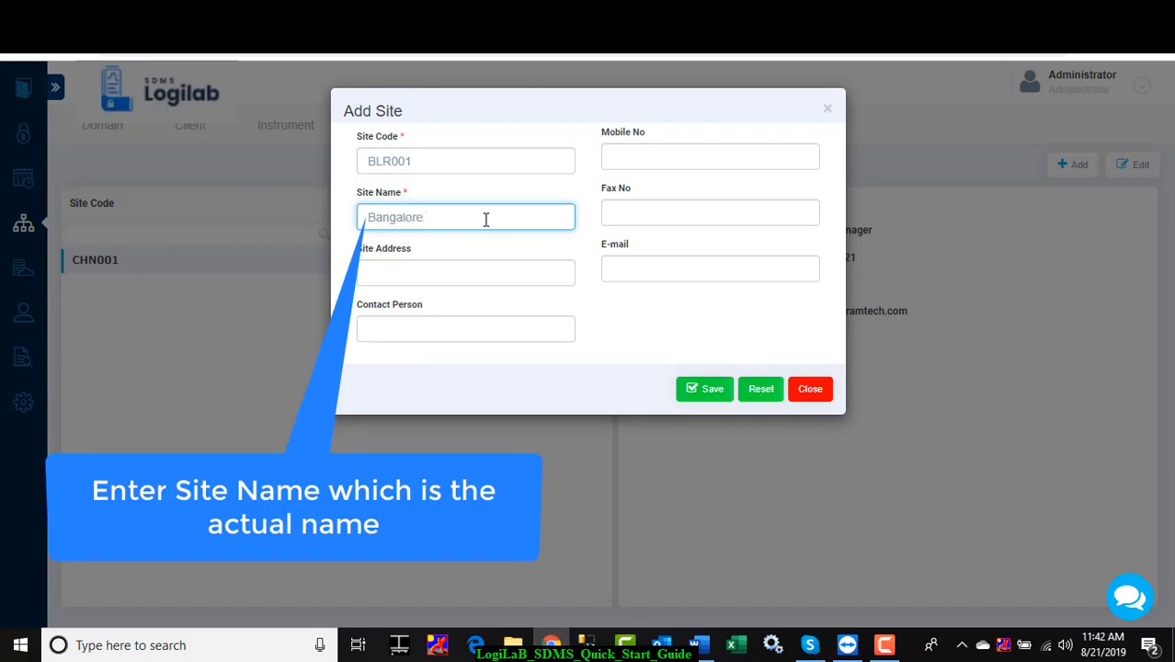
Fill in the new site's address and set its contact person to Sales Manager.
{"action": "left_click", "coordinate": [473, 276]}
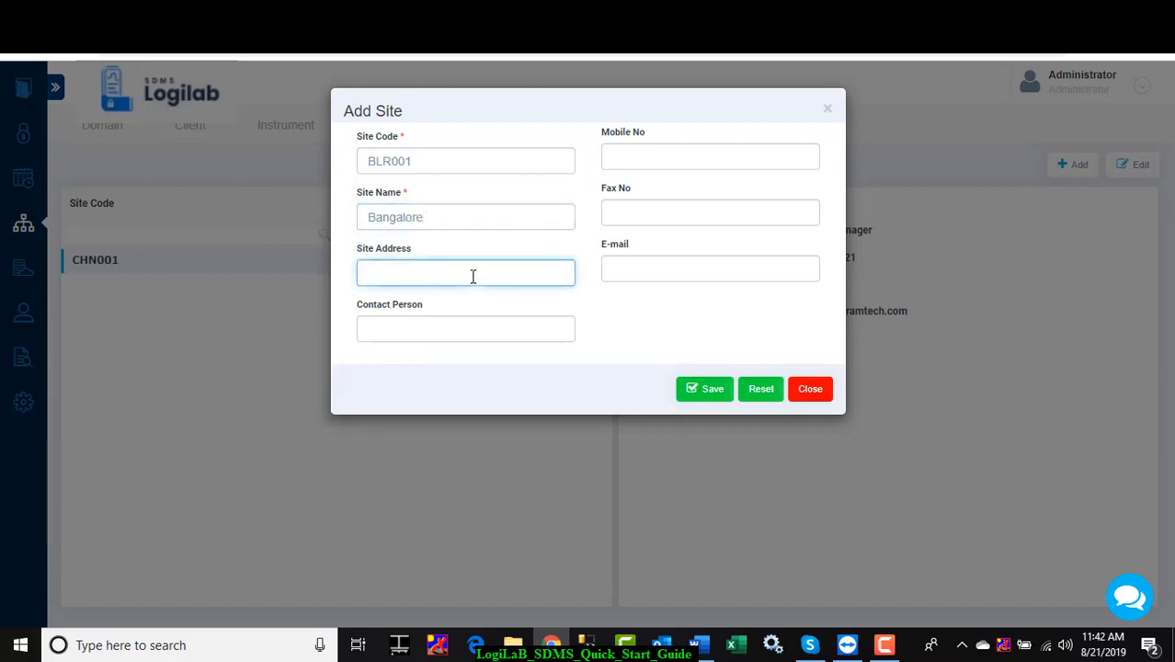
{"action": "type", "text": "MG Road"}
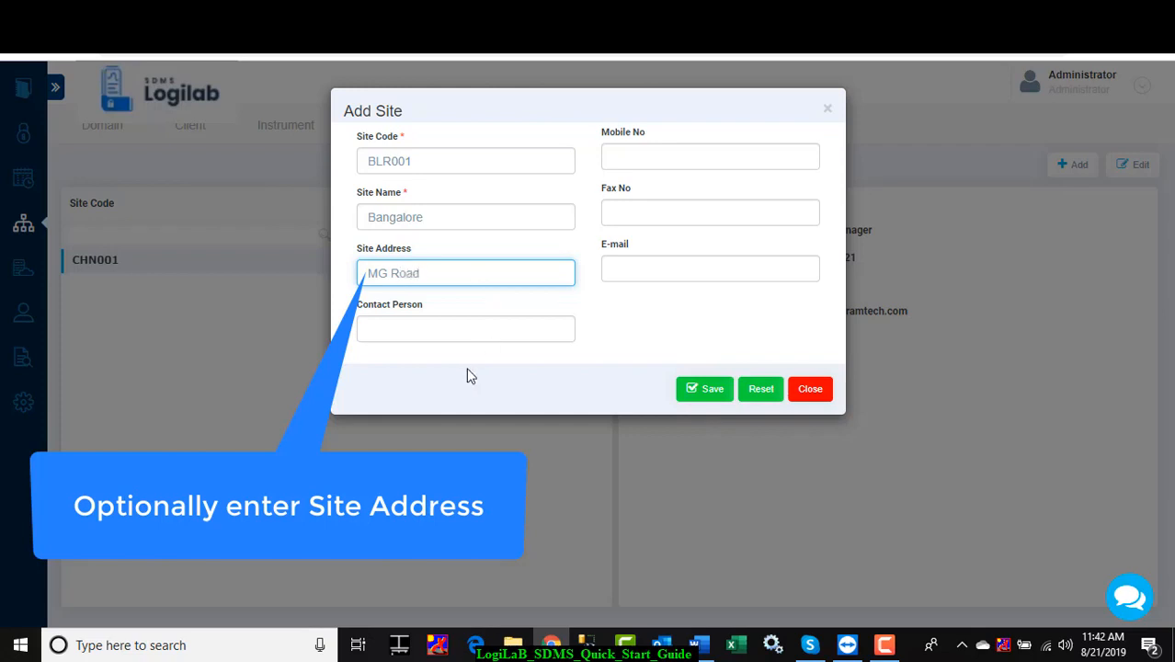
{"action": "left_click", "coordinate": [465, 329]}
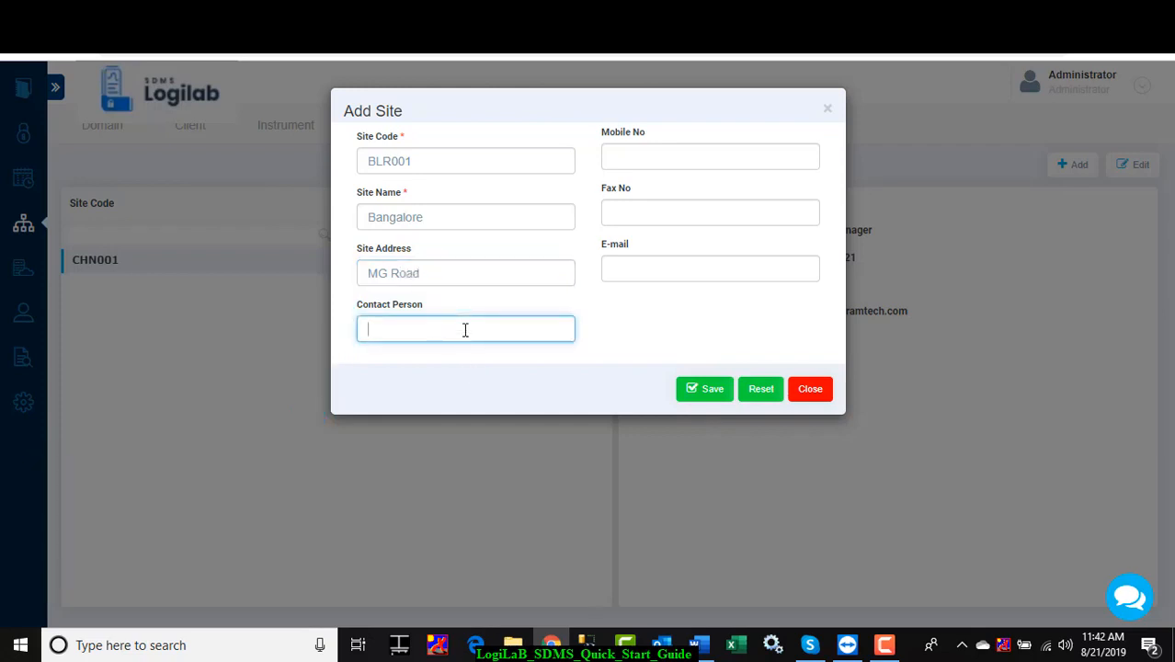
{"action": "type", "text": "Sales "}
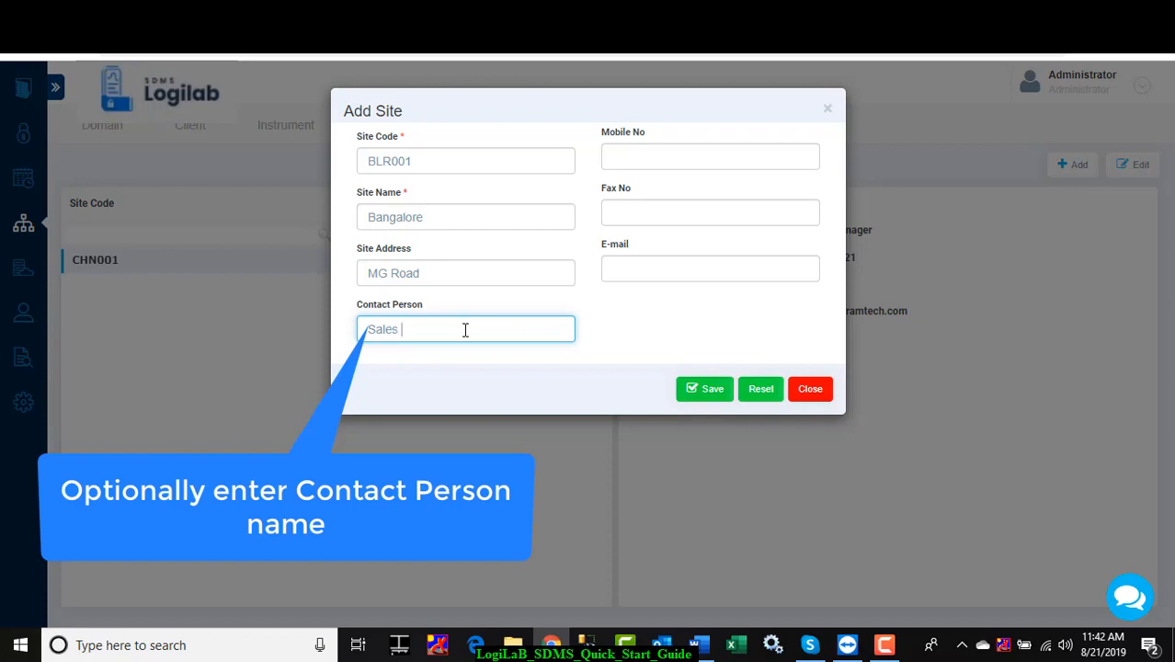
{"action": "type", "text": "Manager"}
Enter the contact person's mobile number and e-mail address, and save the new site.
{"action": "left_click", "coordinate": [676, 161]}
{"action": "type", "text": "987"}
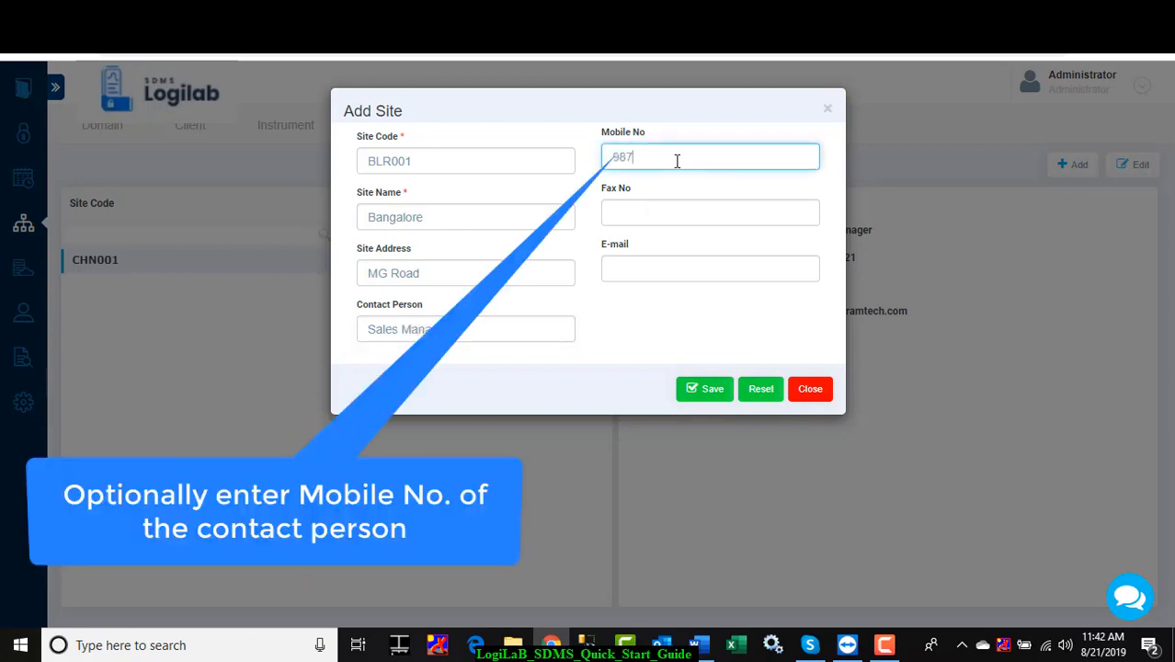
{"action": "type", "text": "6543210"}
{"action": "left_click", "coordinate": [644, 264]}
{"action": "type", "text": "ab"}
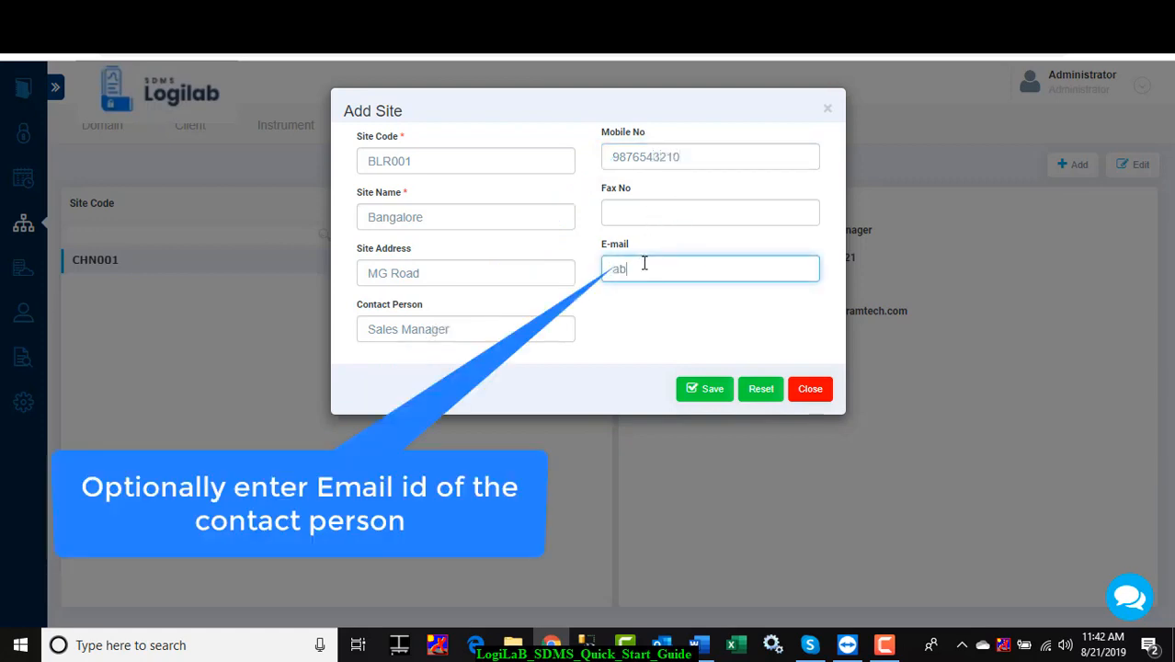
{"action": "type", "text": "c@xyz.com"}
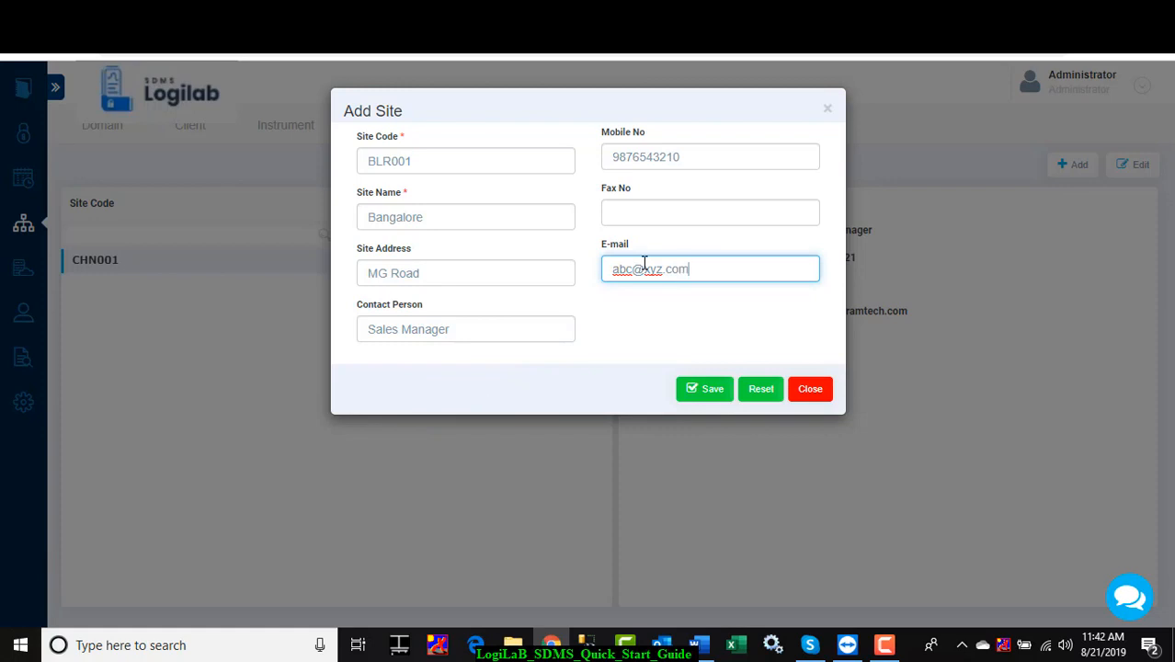
{"action": "left_click", "coordinate": [708, 390]}
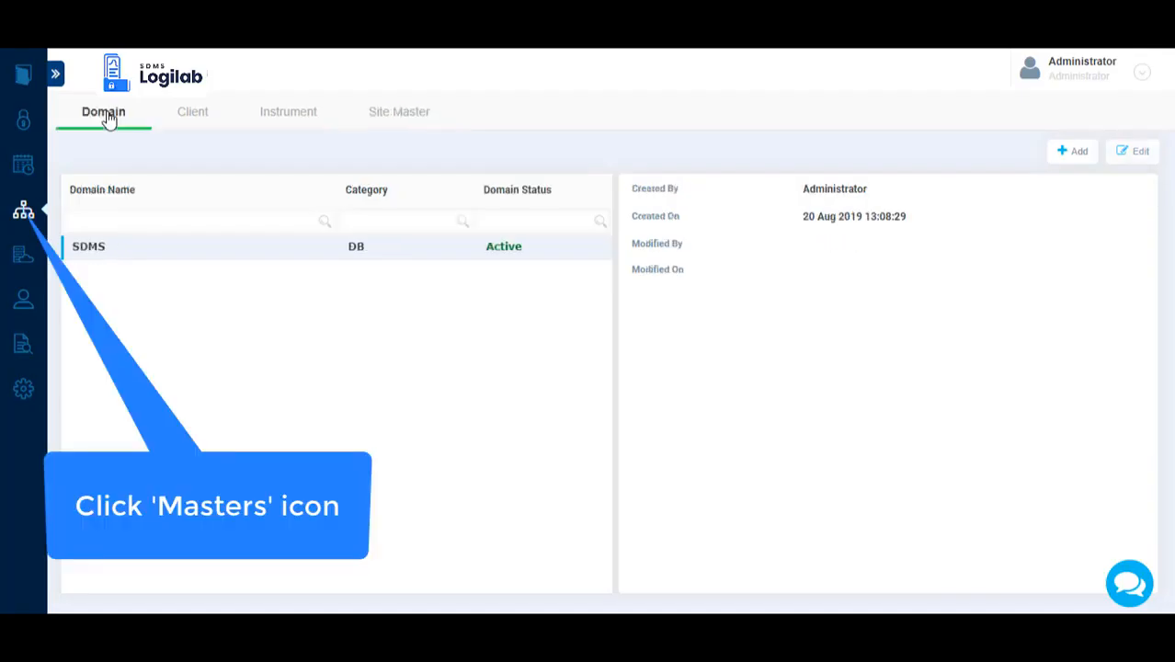
Open the BLR001 Bangalore site from Site Master for editing and add the building number before its street address.
{"action": "left_click", "coordinate": [23, 214]}
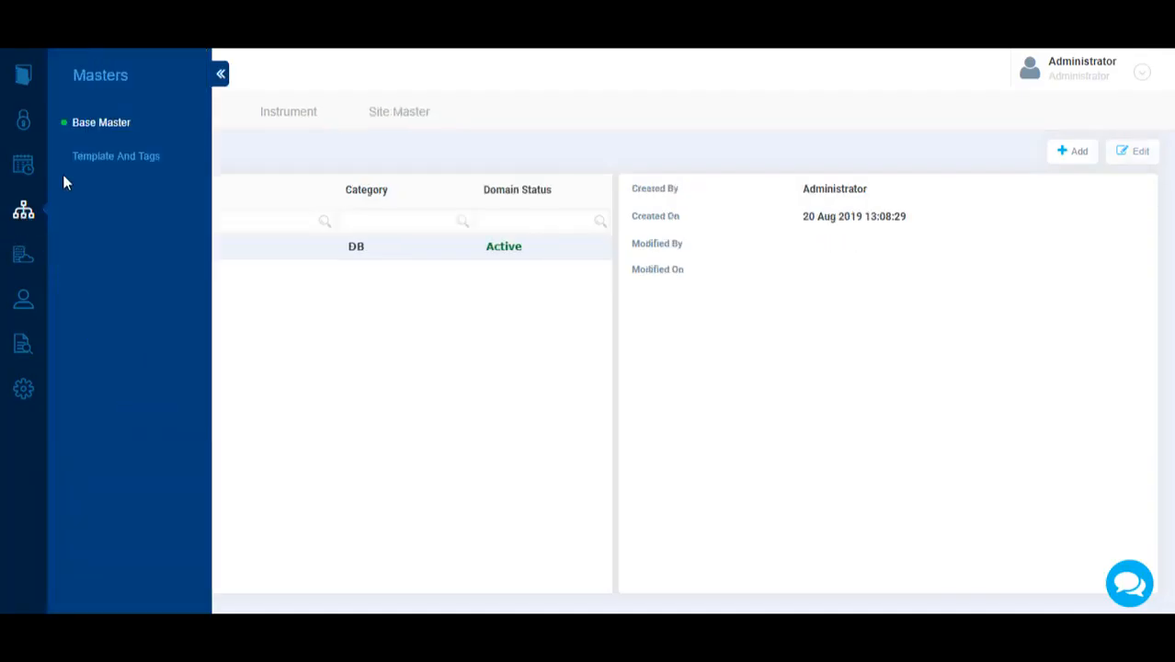
{"action": "left_click", "coordinate": [219, 75]}
{"action": "left_click", "coordinate": [391, 114]}
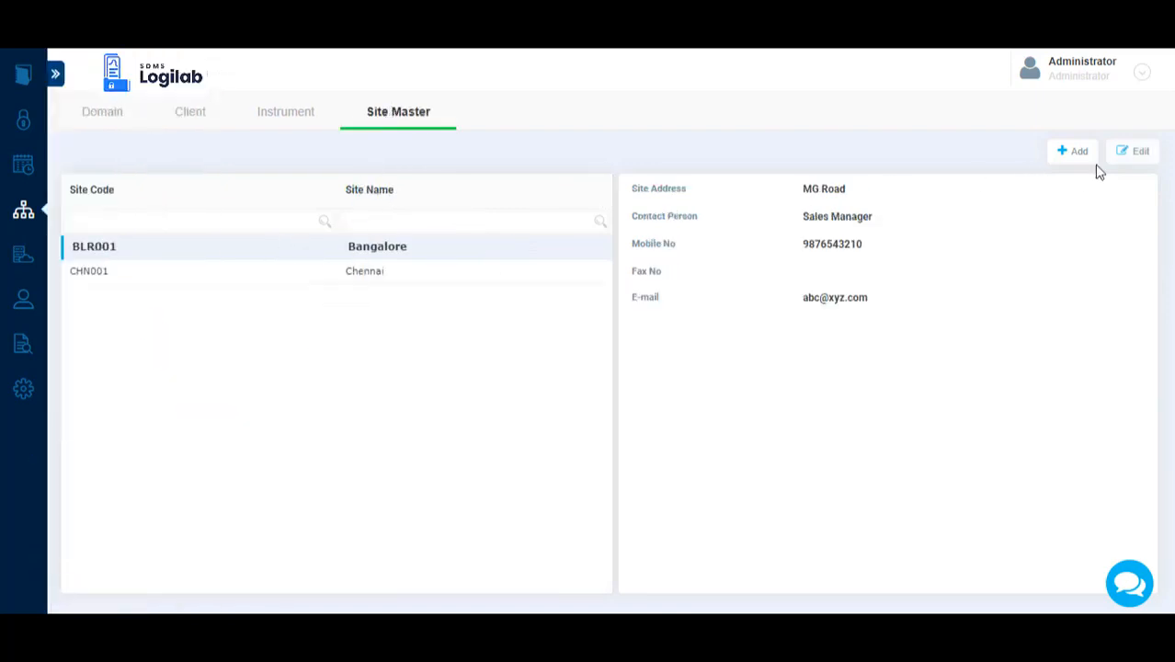
{"action": "left_click", "coordinate": [1132, 156]}
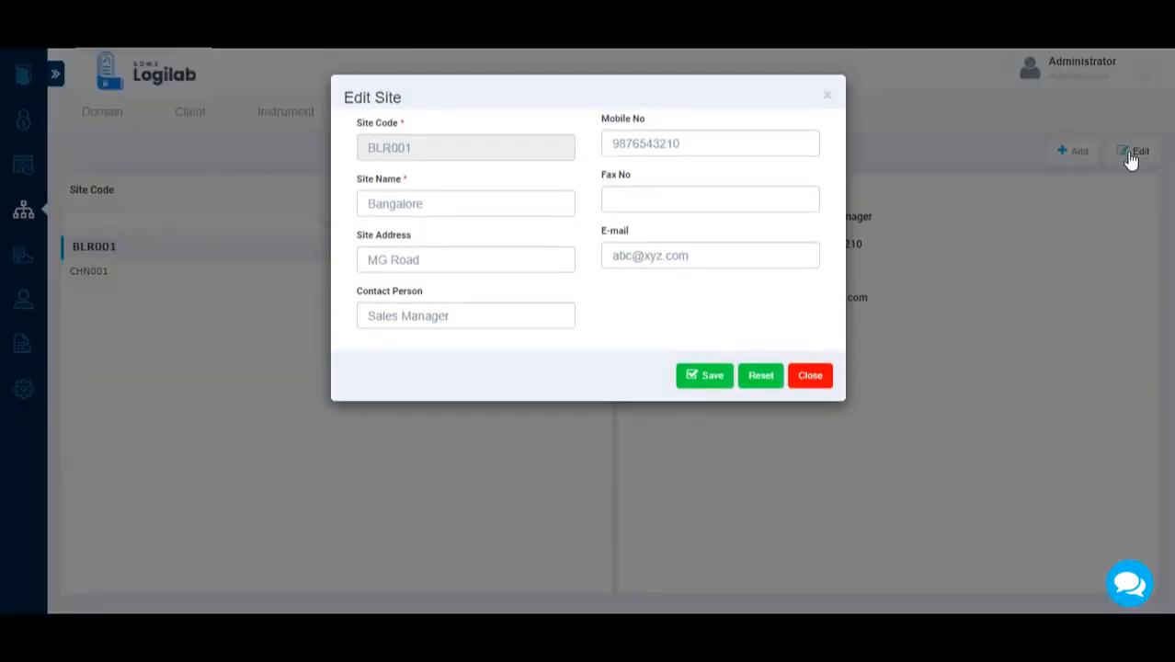
{"action": "left_click", "coordinate": [366, 260]}
{"action": "type", "text": "40,"}
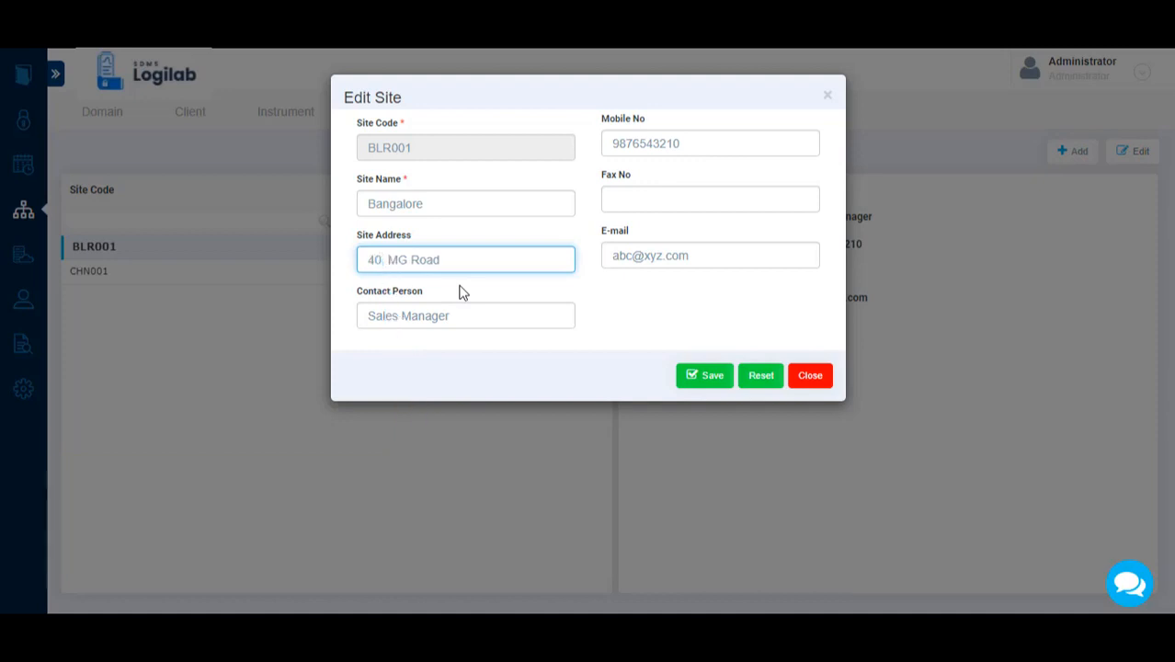
Change the site's contact person to Senior Sales Manager and replace the contact's mobile number.
{"action": "left_click", "coordinate": [371, 317]}
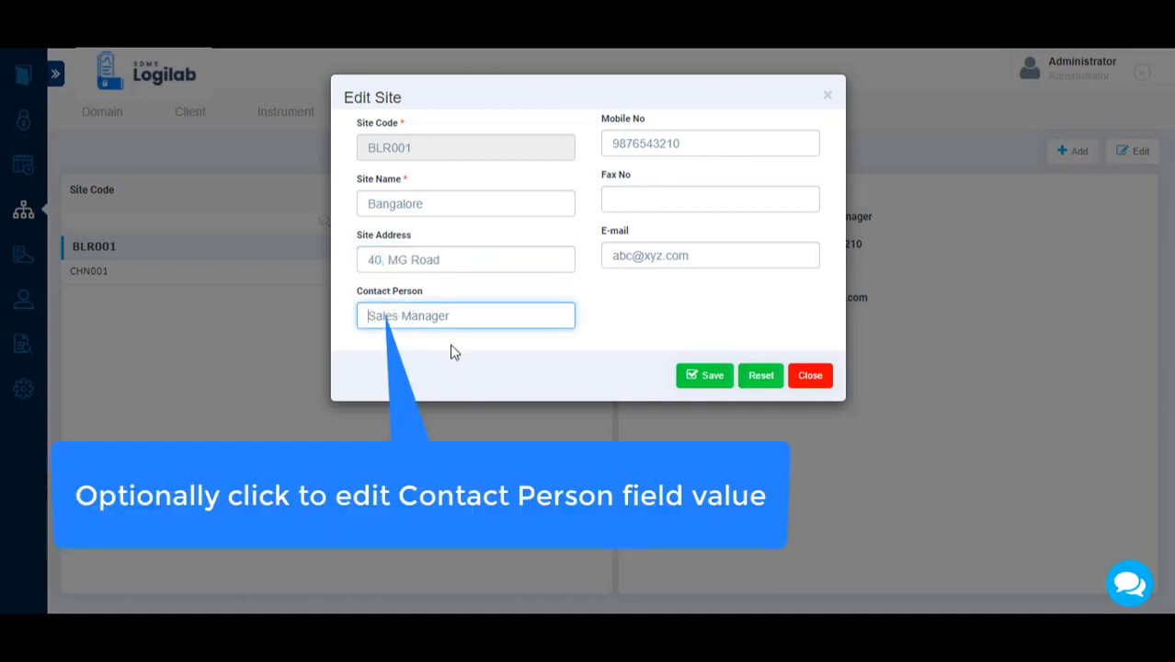
{"action": "type", "text": "Senior"}
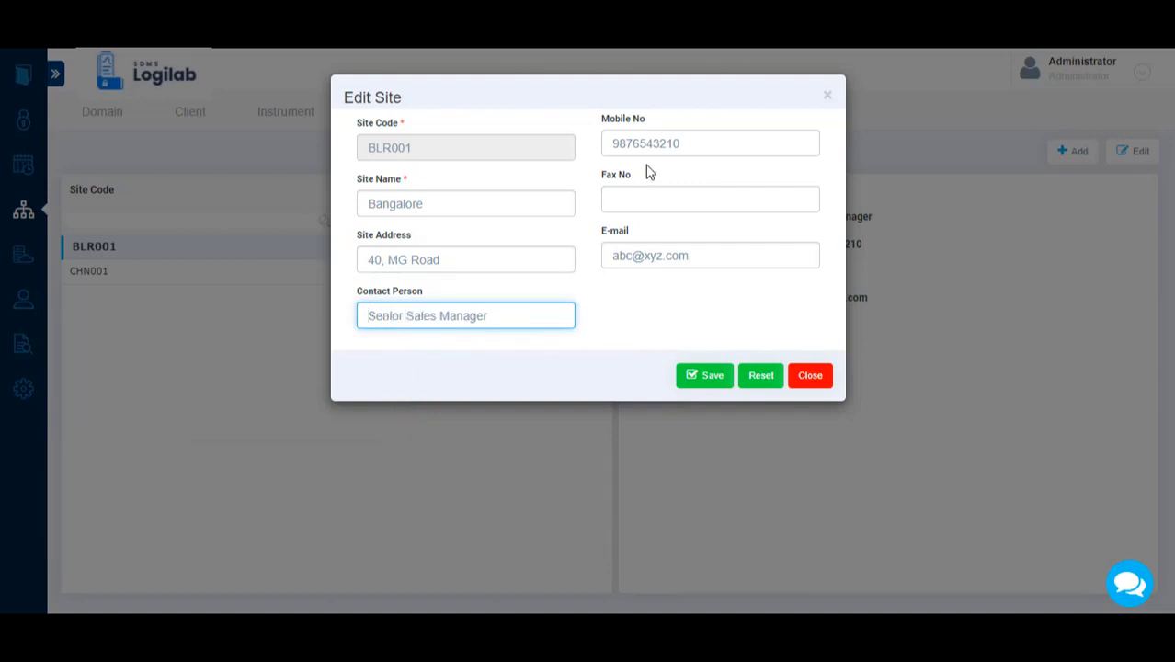
{"action": "left_click", "coordinate": [690, 145]}
{"action": "left_click_drag", "start_coordinate": [690, 144], "coordinate": [581, 150]}
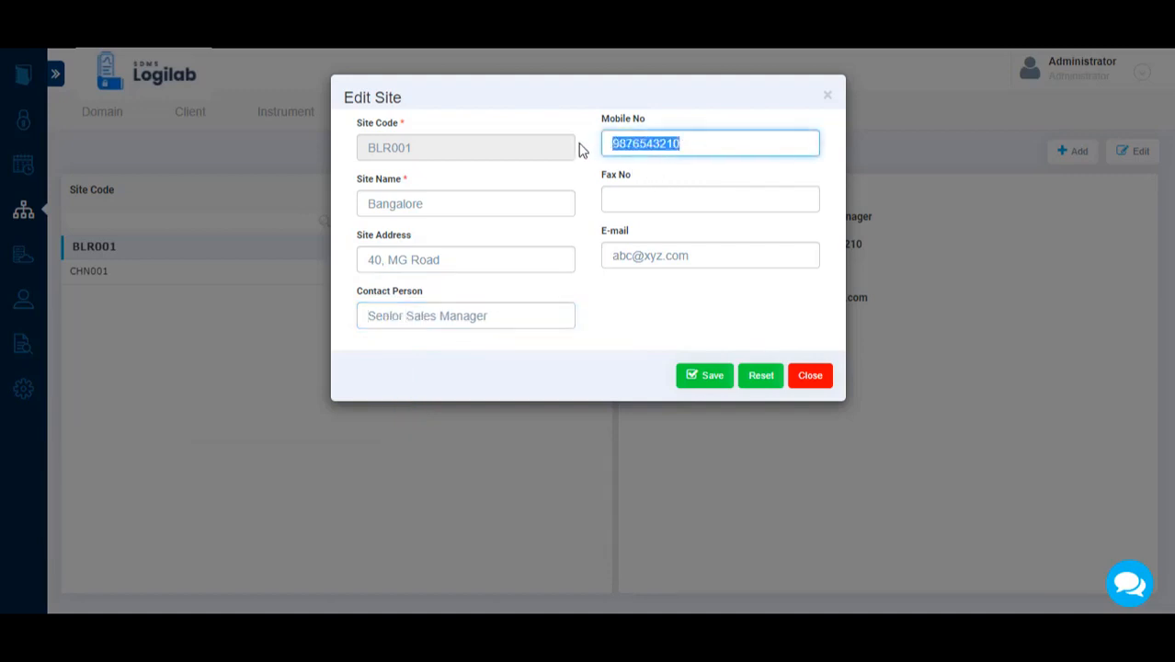
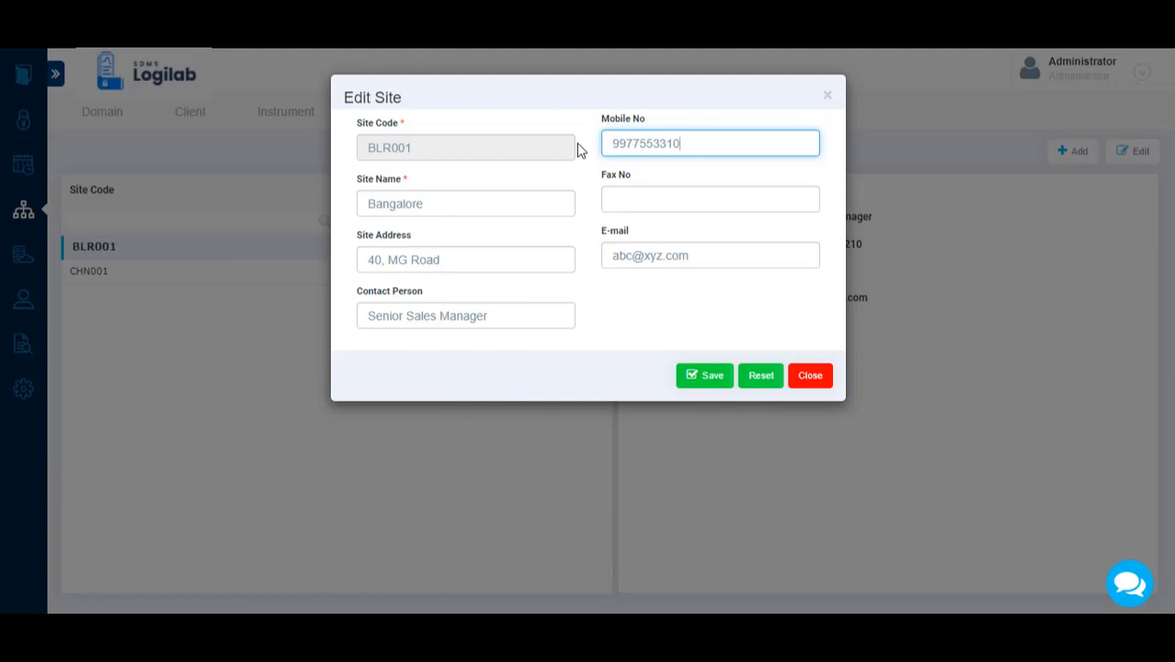
Update the contact person's e-mail address and save the edited site.
{"action": "left_click", "coordinate": [633, 257]}
{"action": "key", "text": "BackSpace"}
{"action": "key", "text": "BackSpace"}
{"action": "key", "text": "BackSpace"}
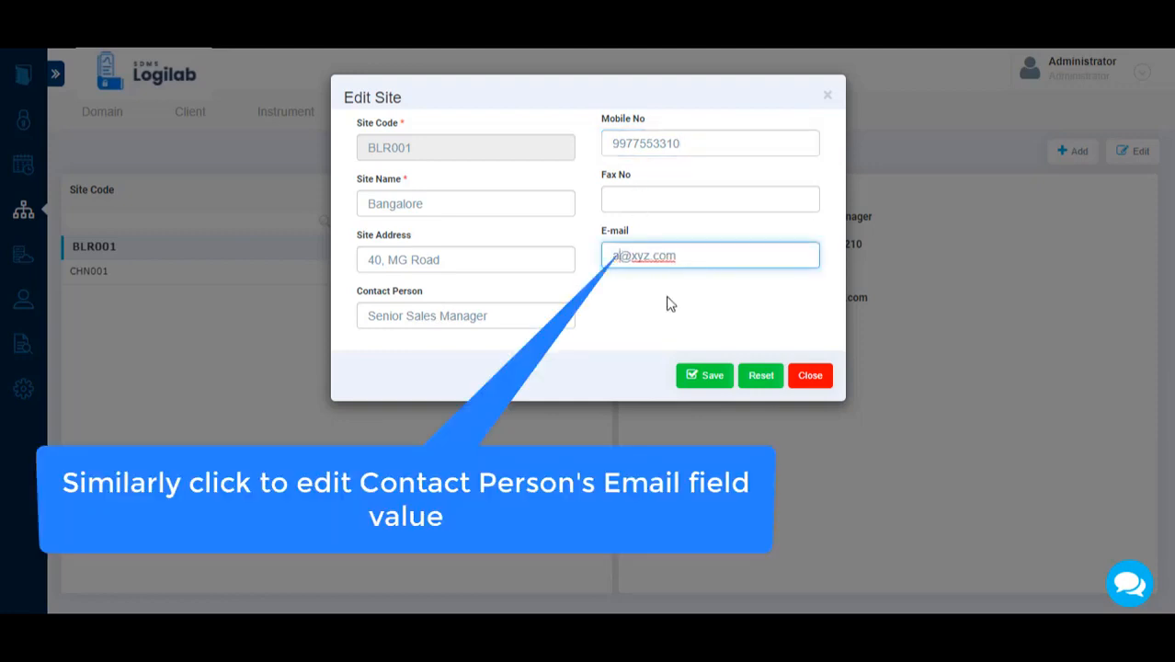
{"action": "type", "text": "abc1"}
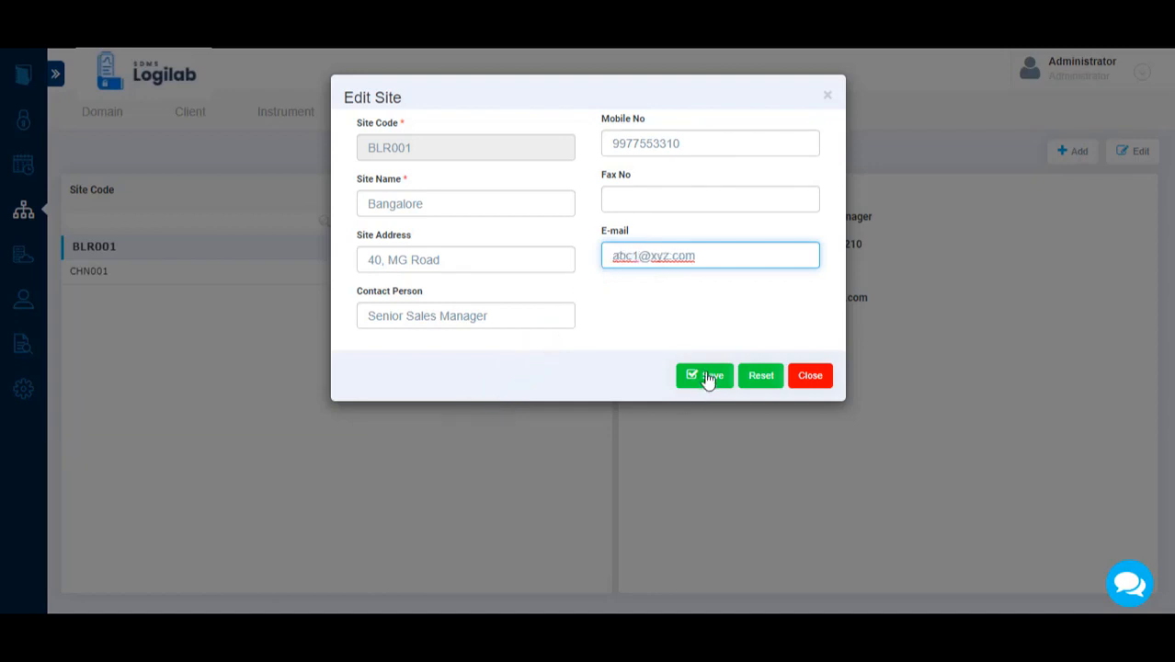
{"action": "left_click", "coordinate": [712, 377]}
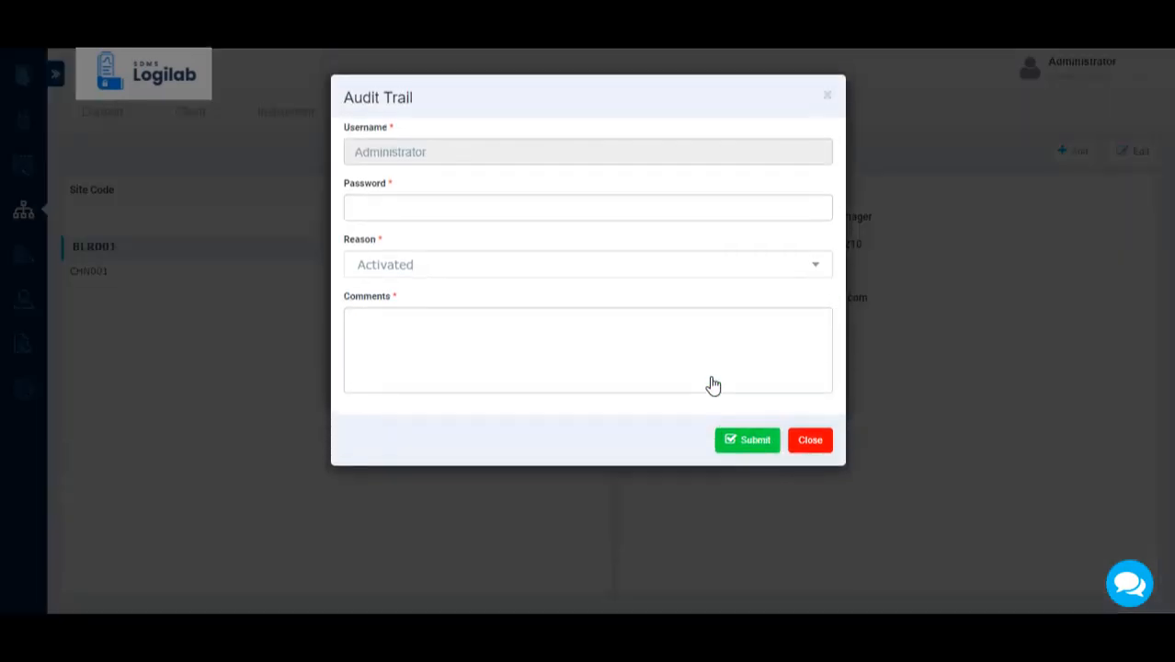
Enter the account password and the comment "Site Address and contact details change" in the audit trail, submit it and acknowledge the update.
{"action": "left_click", "coordinate": [433, 210]}
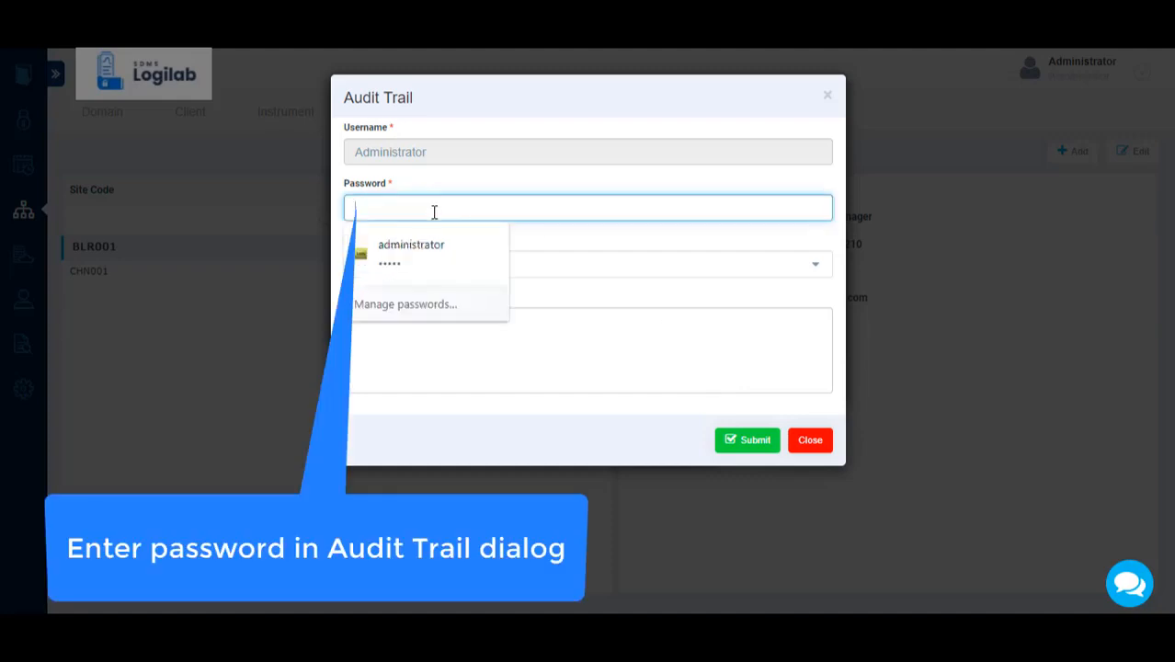
{"action": "type", "text": "admin"}
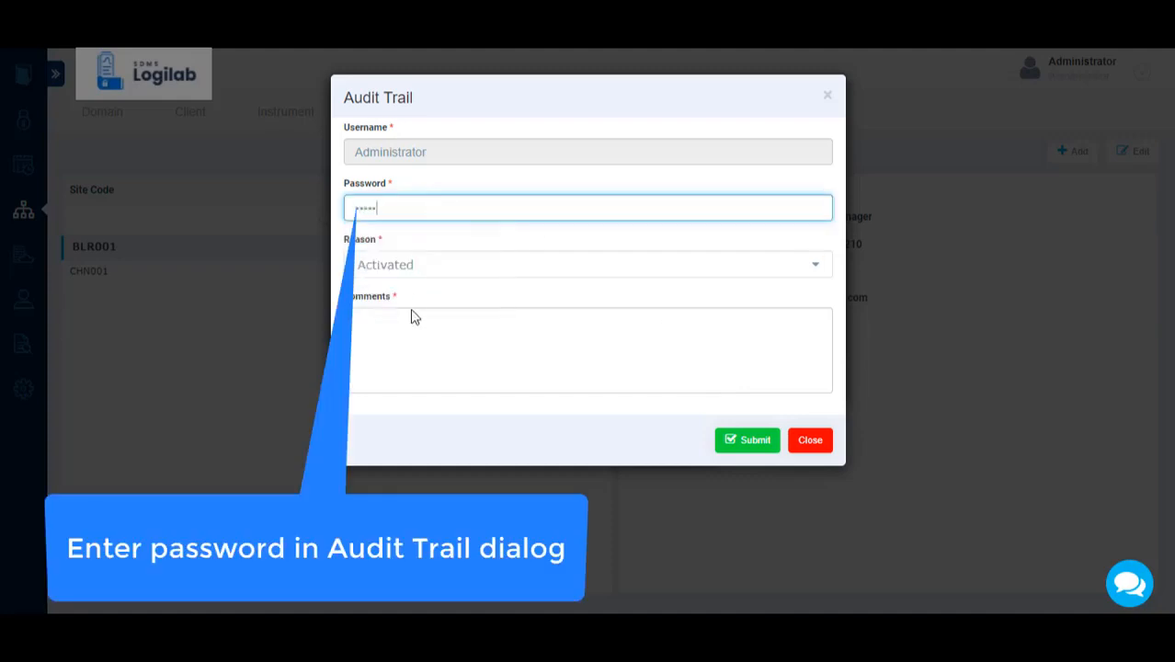
{"action": "left_click", "coordinate": [412, 334]}
{"action": "type", "text": "S"}
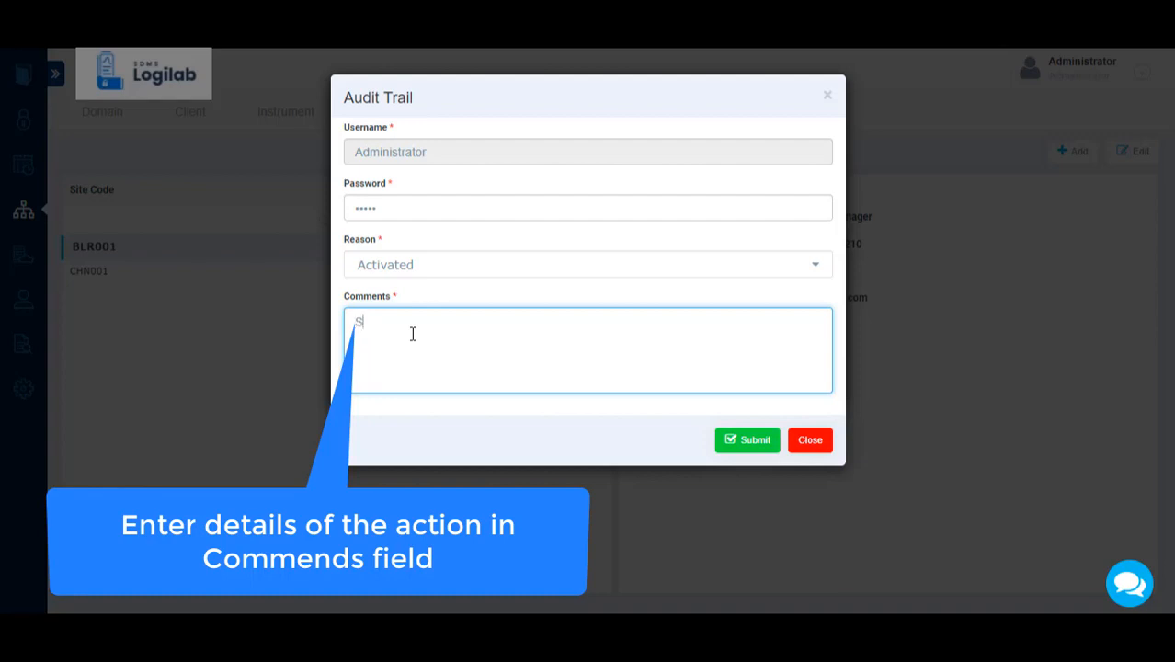
{"action": "type", "text": "ite Address and con"}
{"action": "type", "text": "tr"}
{"action": "type", "text": "act detai"}
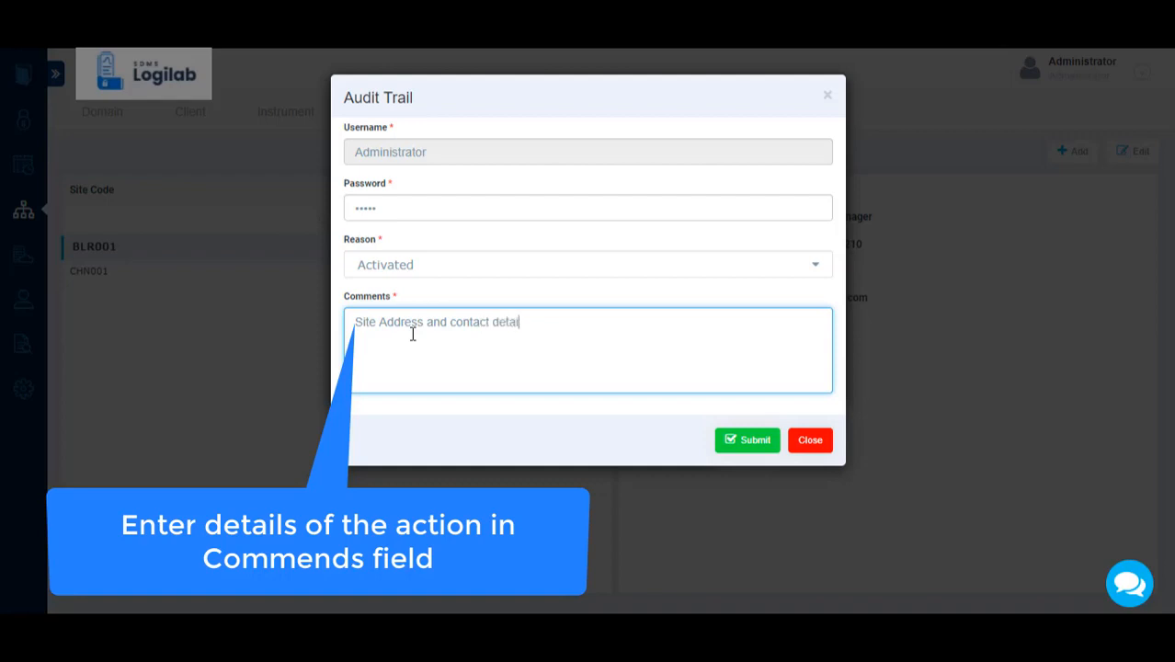
{"action": "type", "text": "ls change"}
{"action": "left_click", "coordinate": [756, 447]}
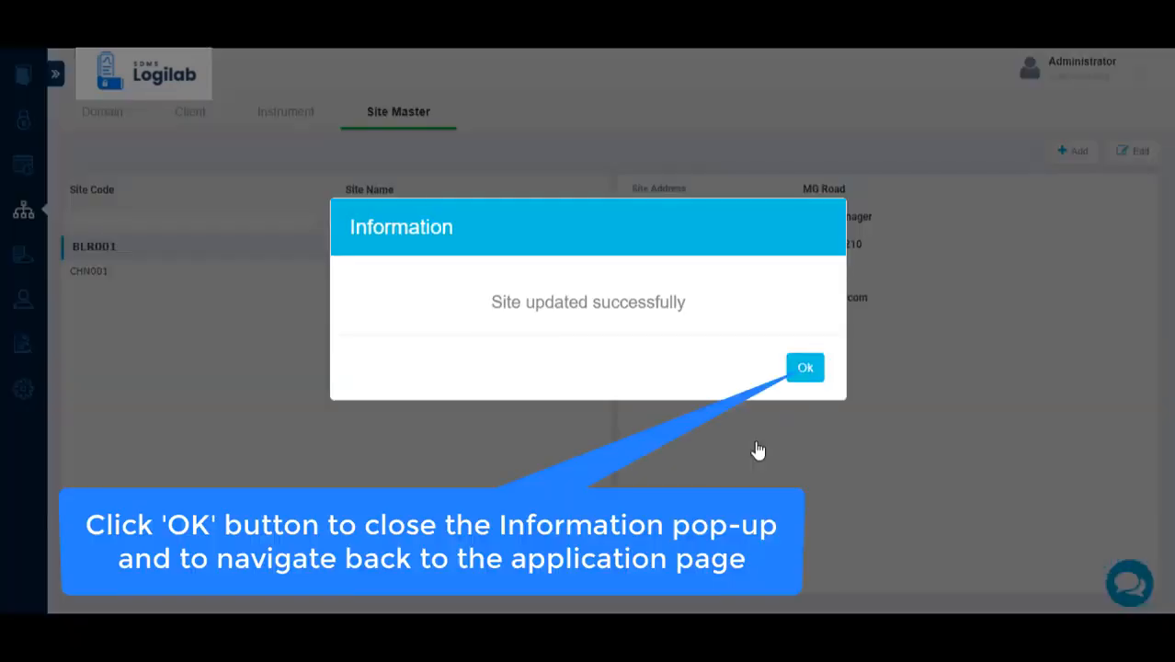
{"action": "left_click", "coordinate": [804, 368]}
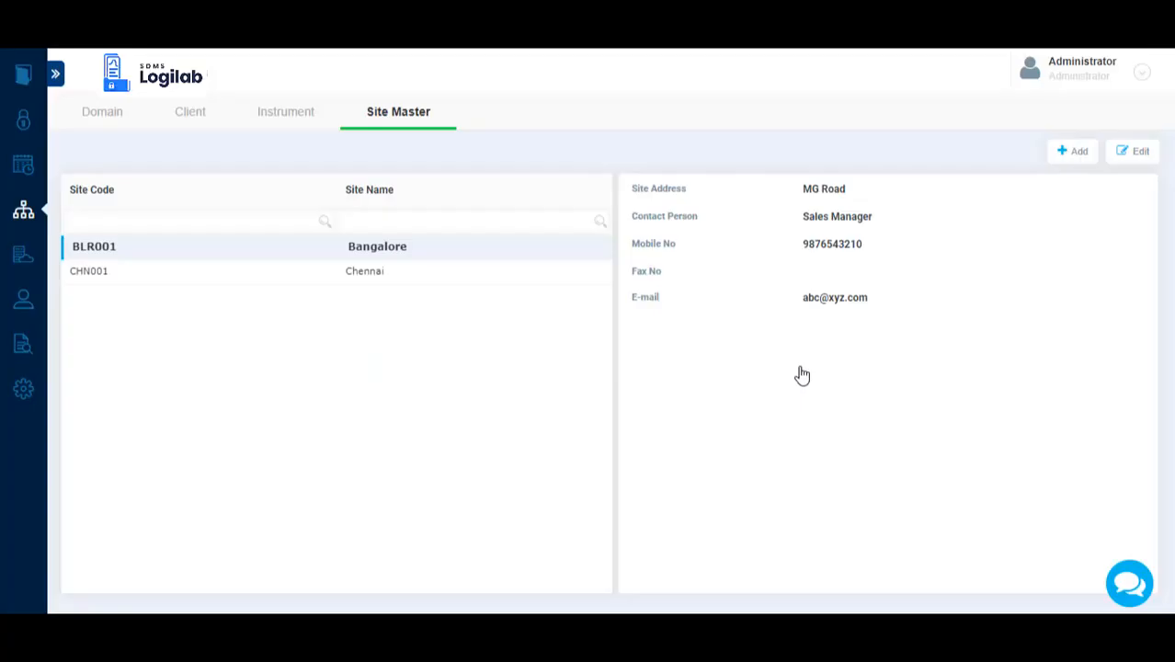